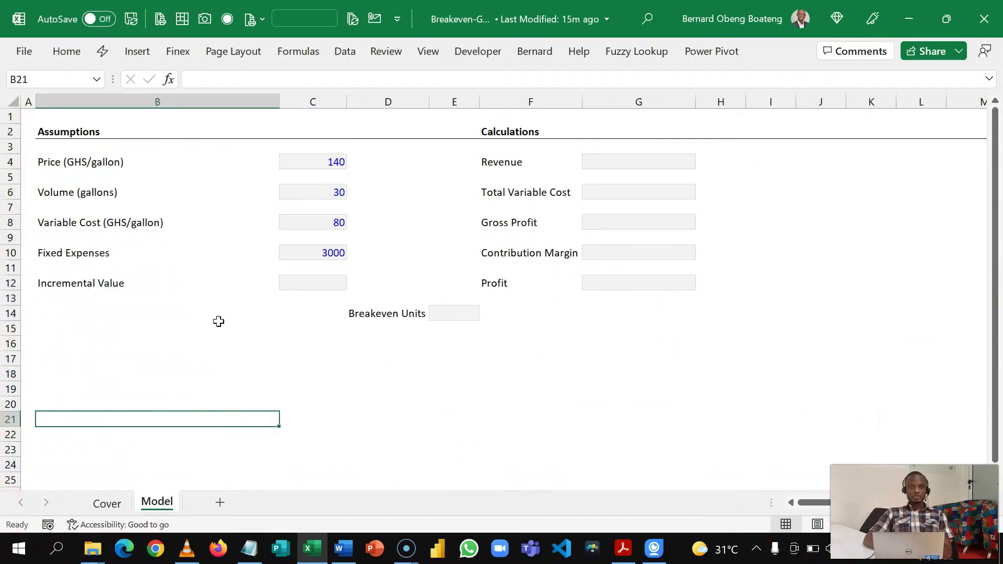
Review the price, volume, variable cost and fixed expenses assumption values.
left_click(226, 161)
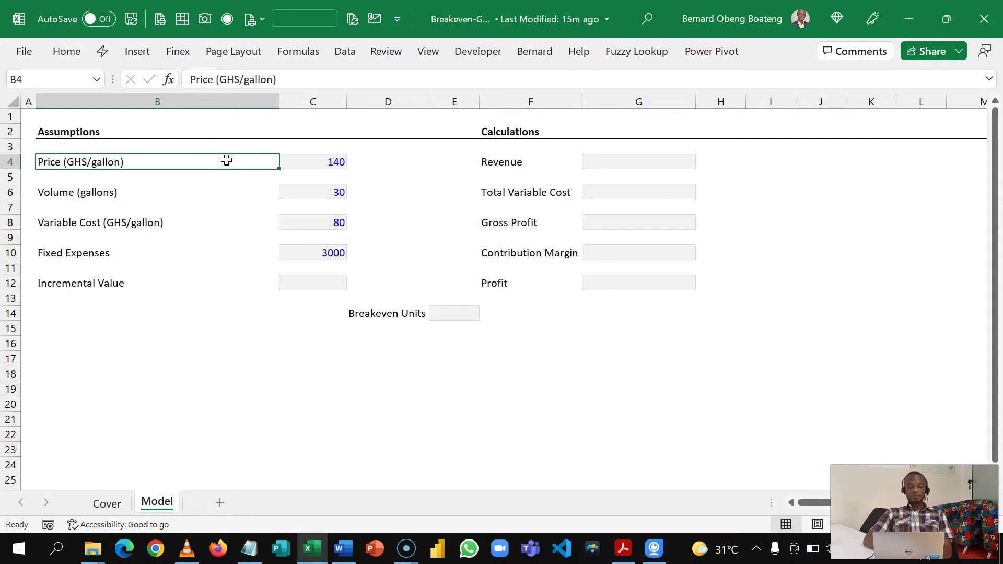
left_click(303, 163)
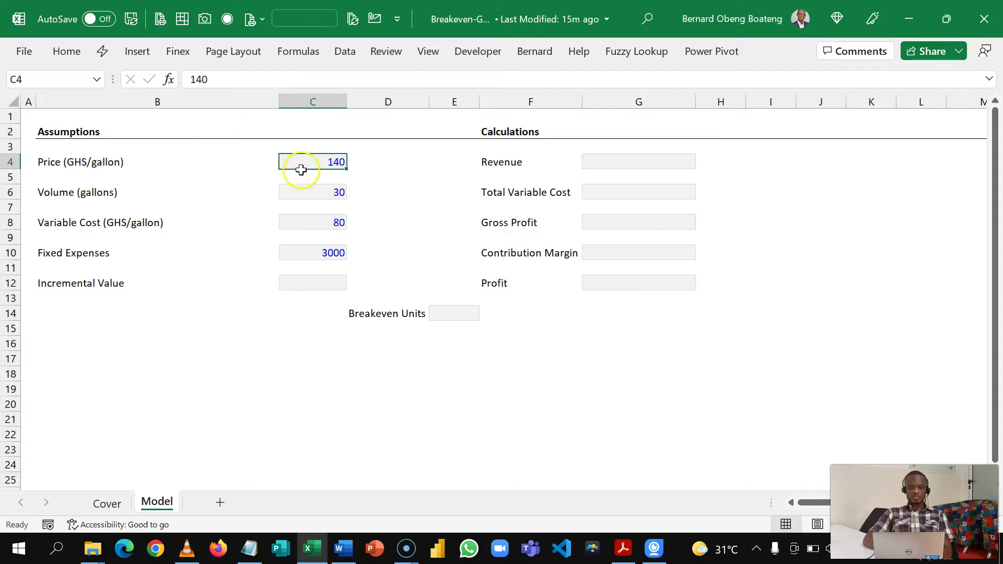
left_click(297, 193)
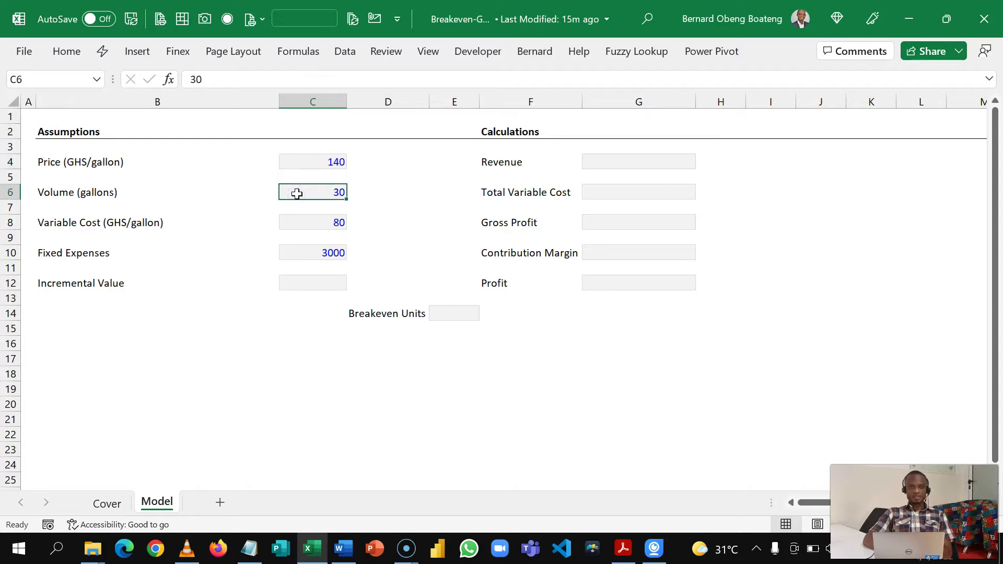
left_click(298, 222)
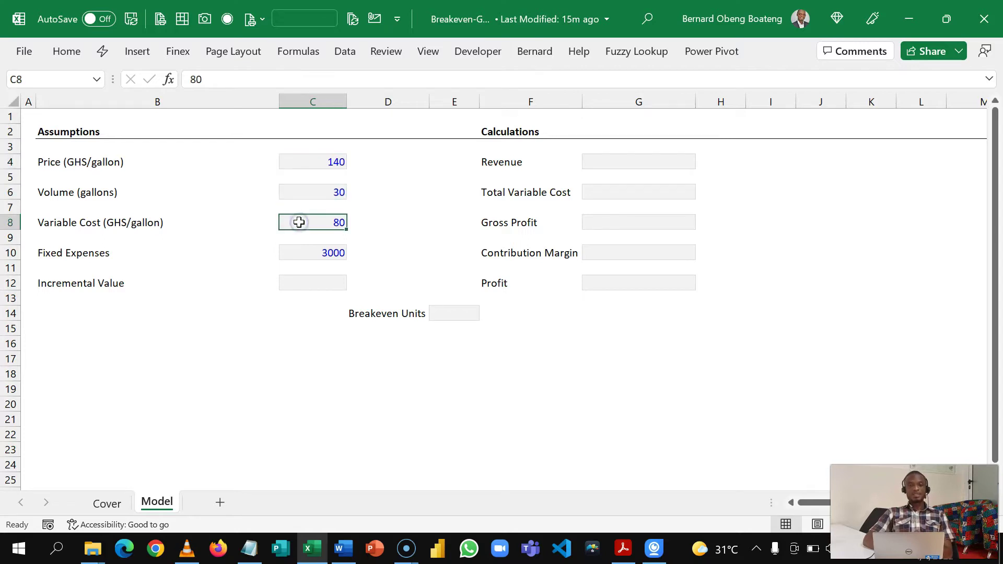
left_click(302, 251)
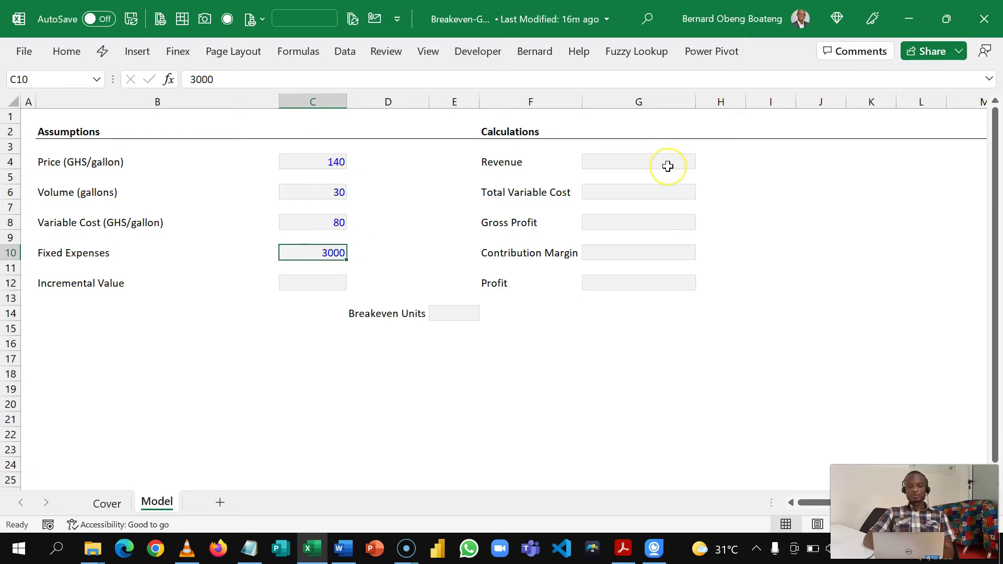
Enter =C4*C6 in G4 so Revenue shows 4200.
left_click(636, 160)
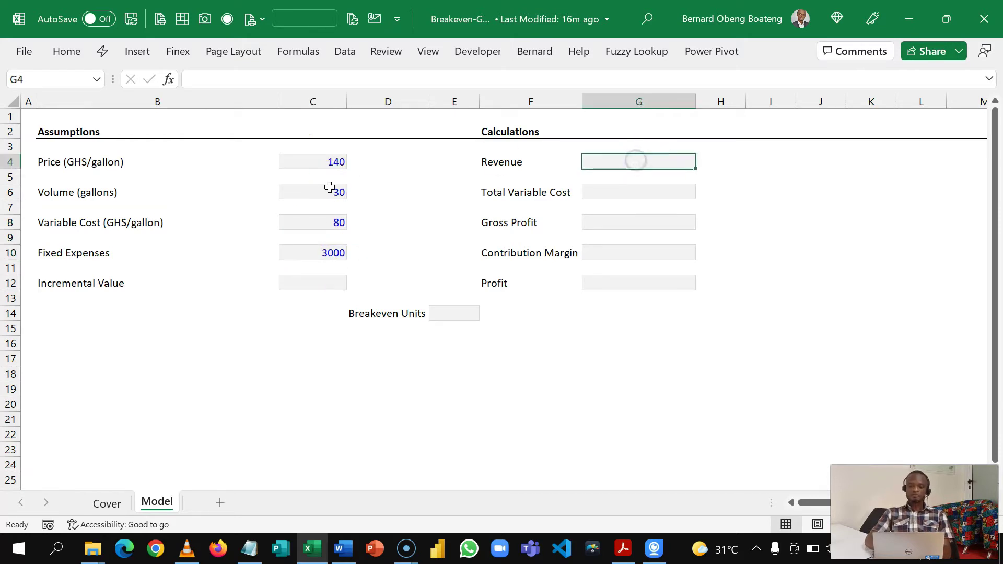
type("=")
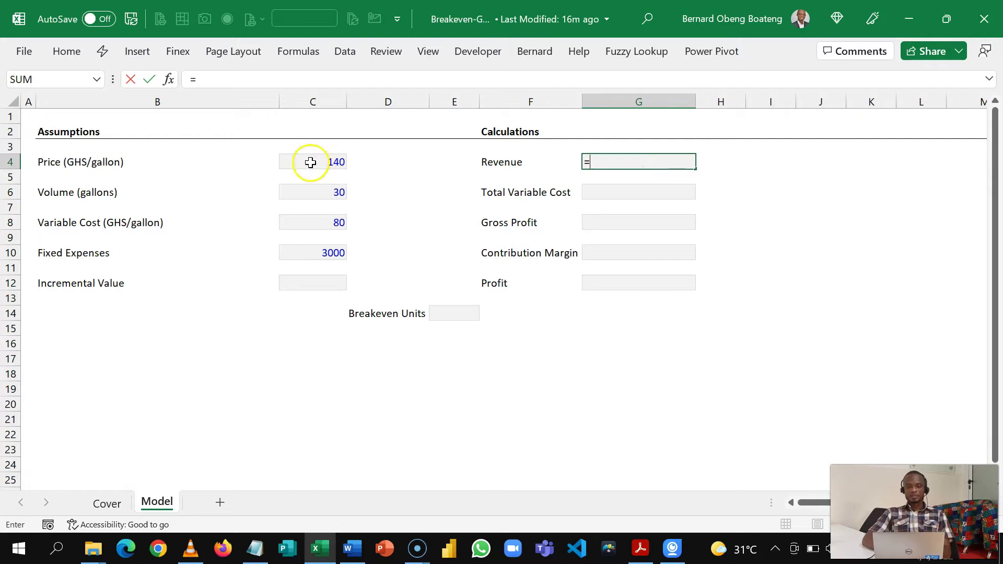
left_click(311, 162)
type("*")
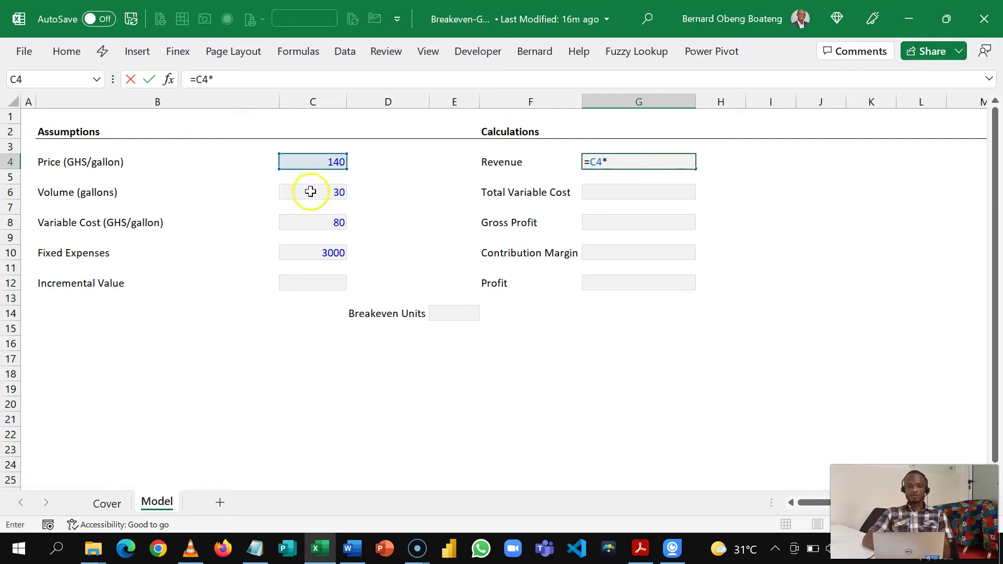
left_click(311, 192)
key("Return")
Enter =C6*C8 in G6 so Total Variable Cost shows 2400.
key("Up")
key("Down")
key("Down")
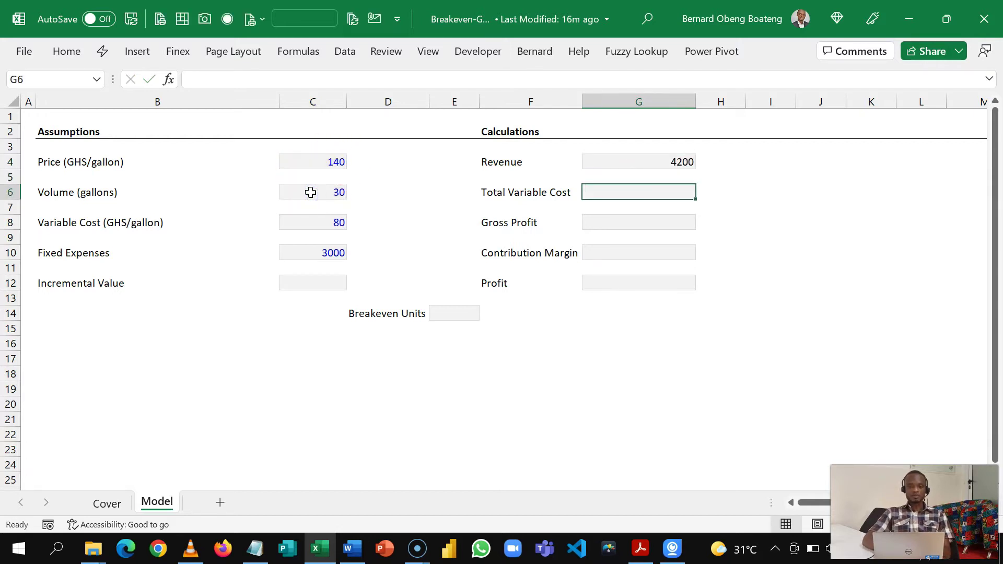
type("=")
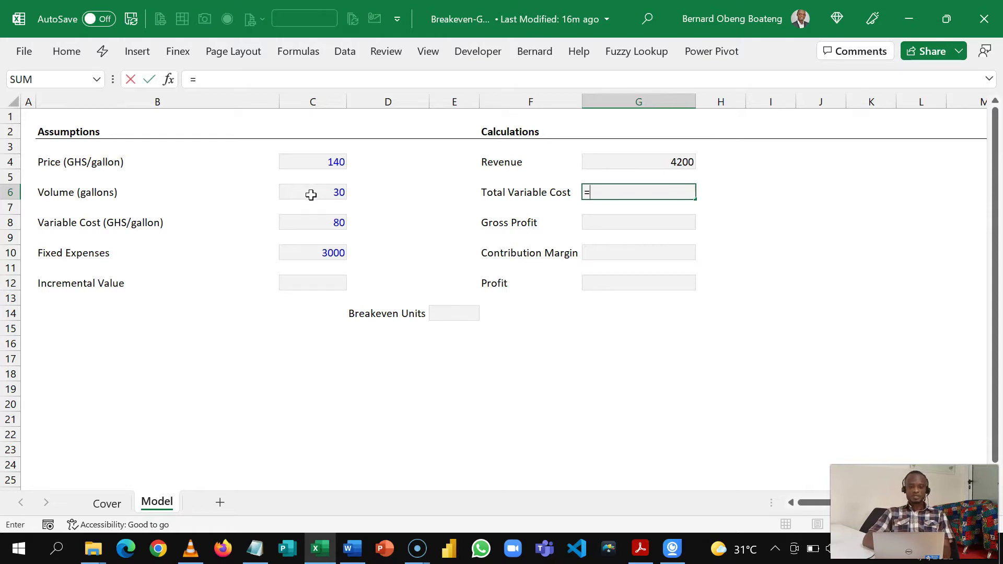
left_click(312, 195)
type("*")
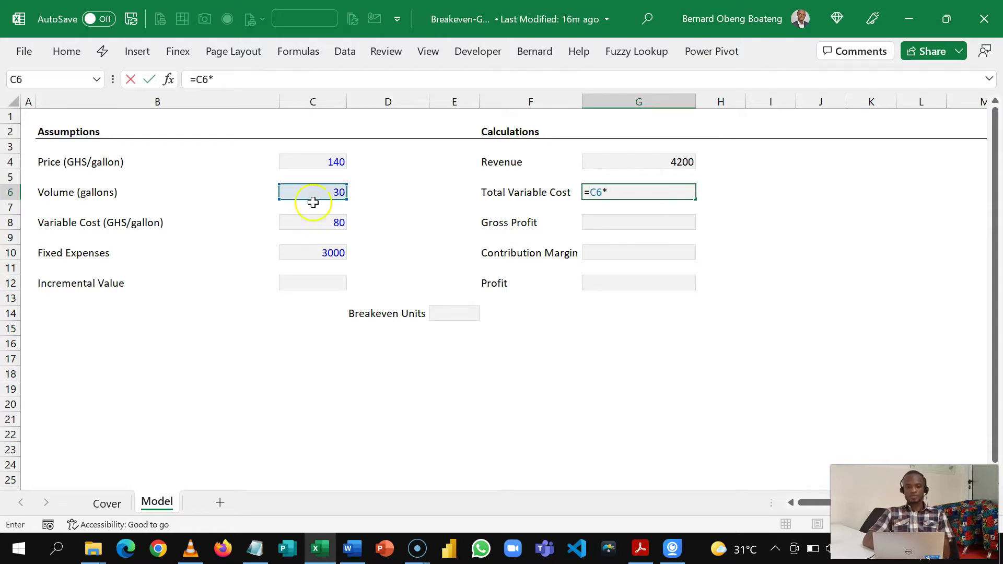
left_click(315, 222)
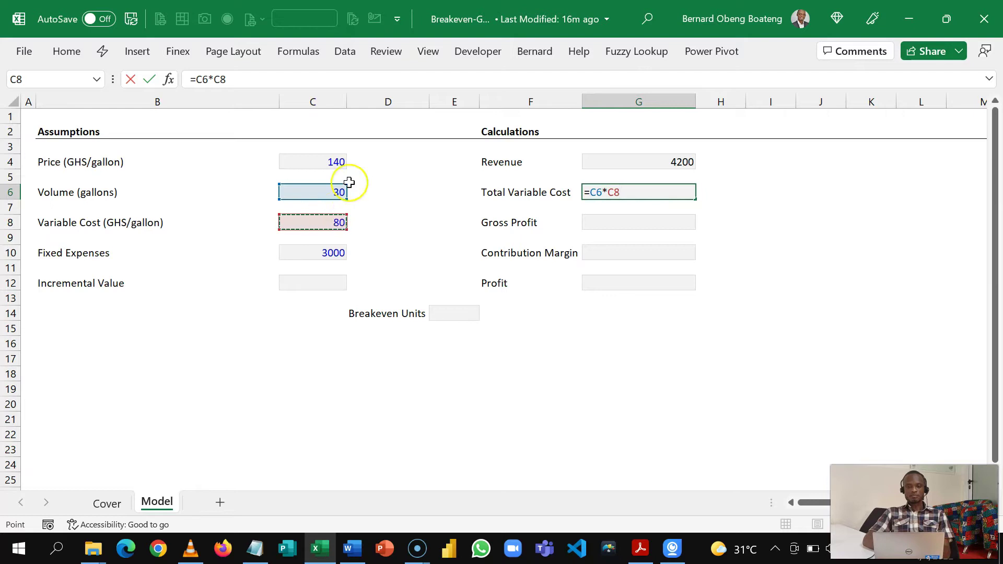
key("Return")
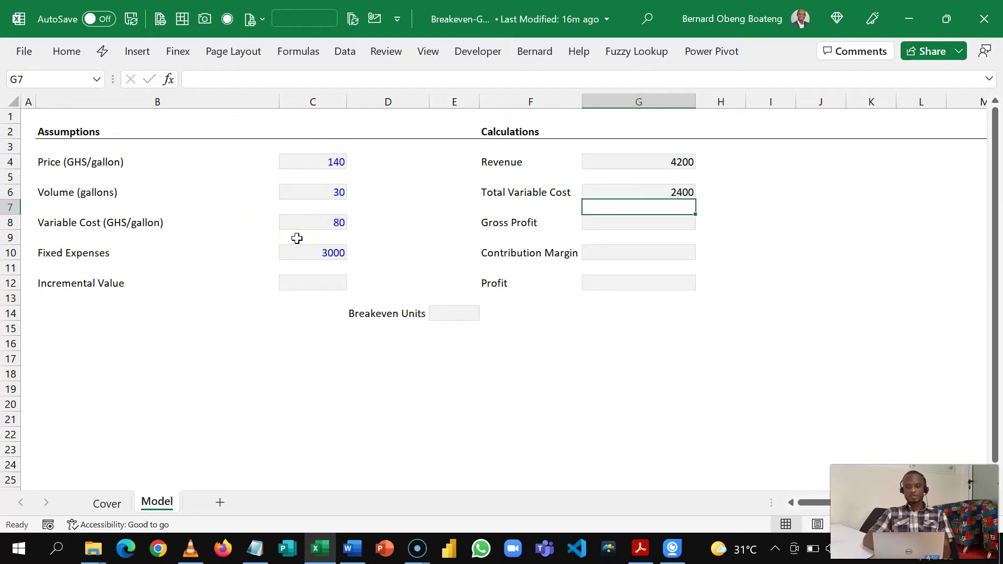
Enter =G4-G6 in G8 so Gross Profit shows 1800.
key("Down")
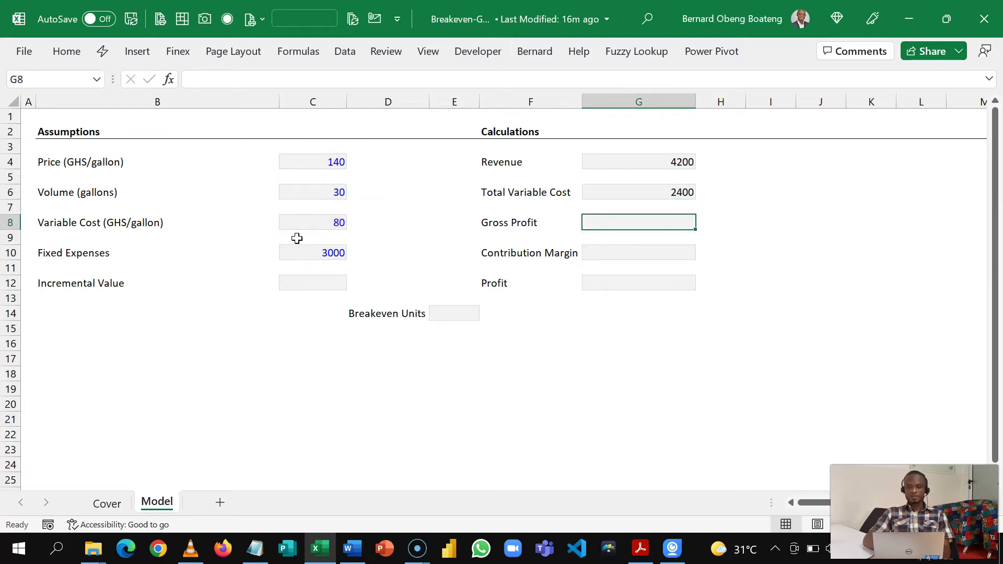
type("=")
key("Up")
key("Up")
key("Up")
key("Up")
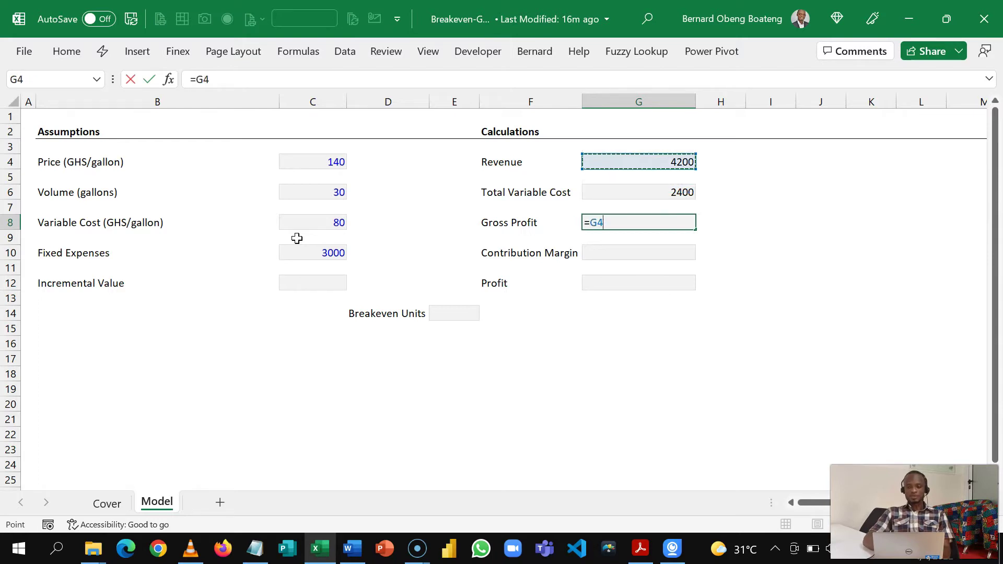
type("-")
key("Up")
key("Up")
key("Return")
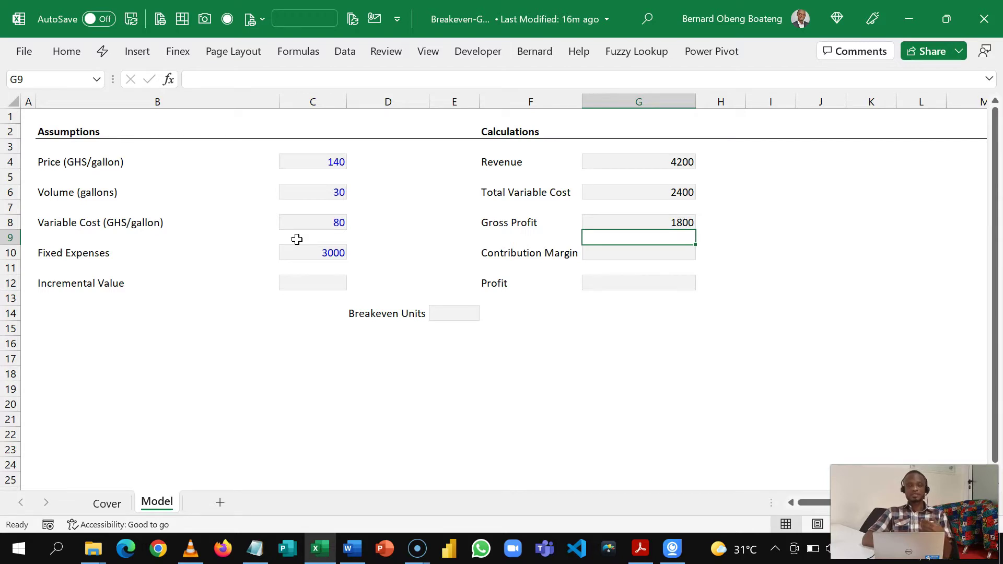
Enter =G8/G4 in G10 so Contribution Margin shows 43%.
key("Down")
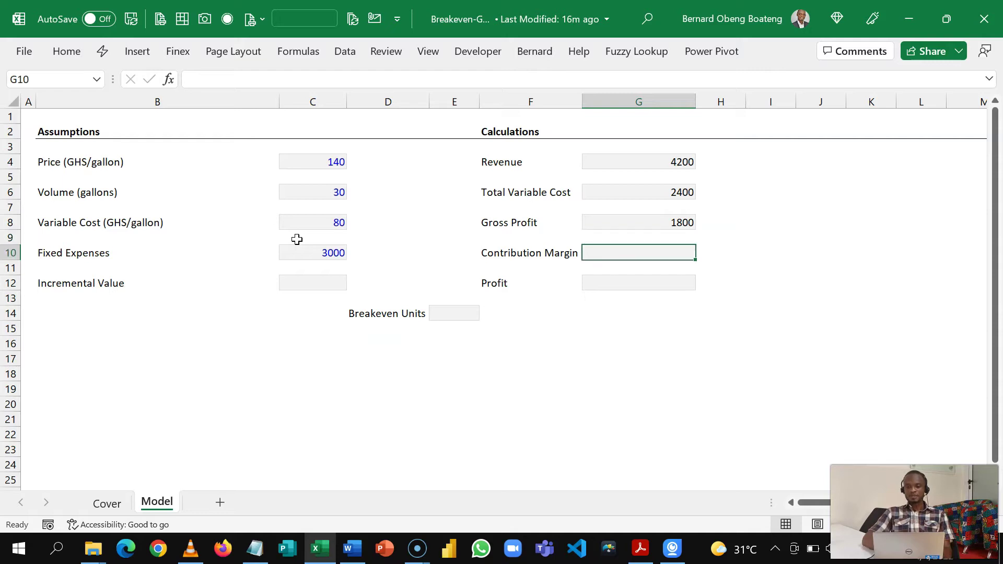
type("=")
key("Up")
key("Up")
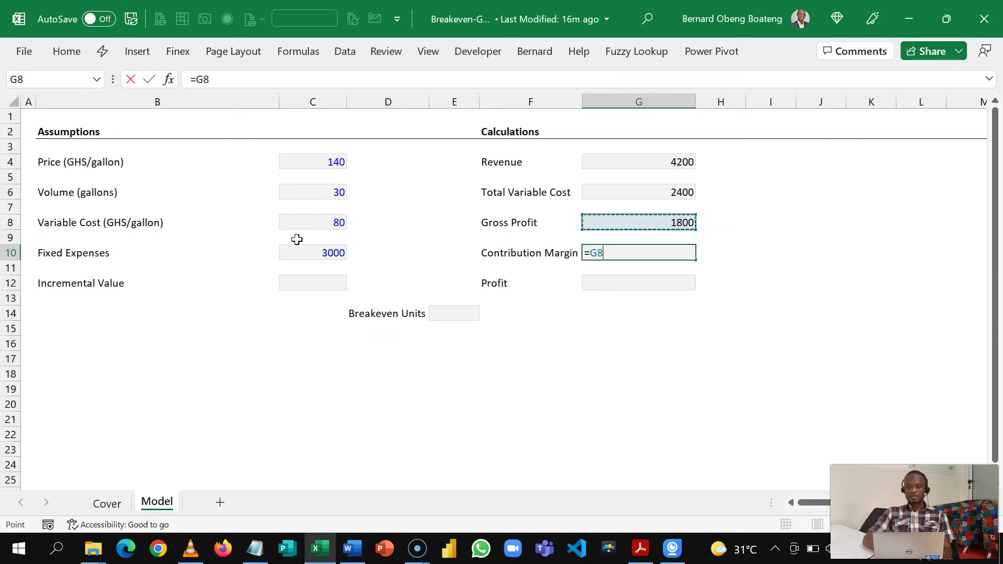
type("/")
key("Up")
key("Up")
key("Up")
key("Up")
key("Up")
key("Up")
key("Return")
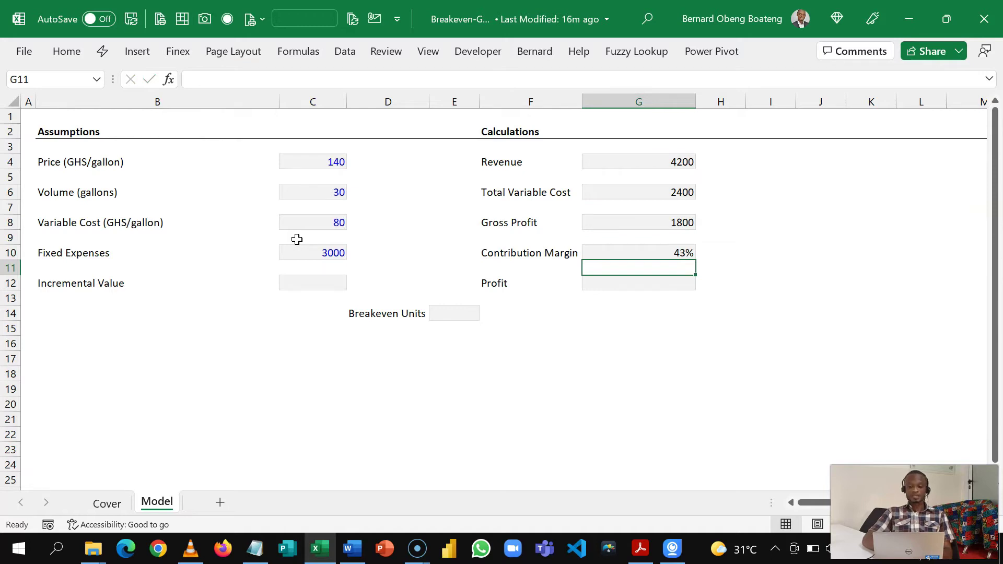
Enter =G8-C10 in G12 so Profit shows -1200.
key("Down")
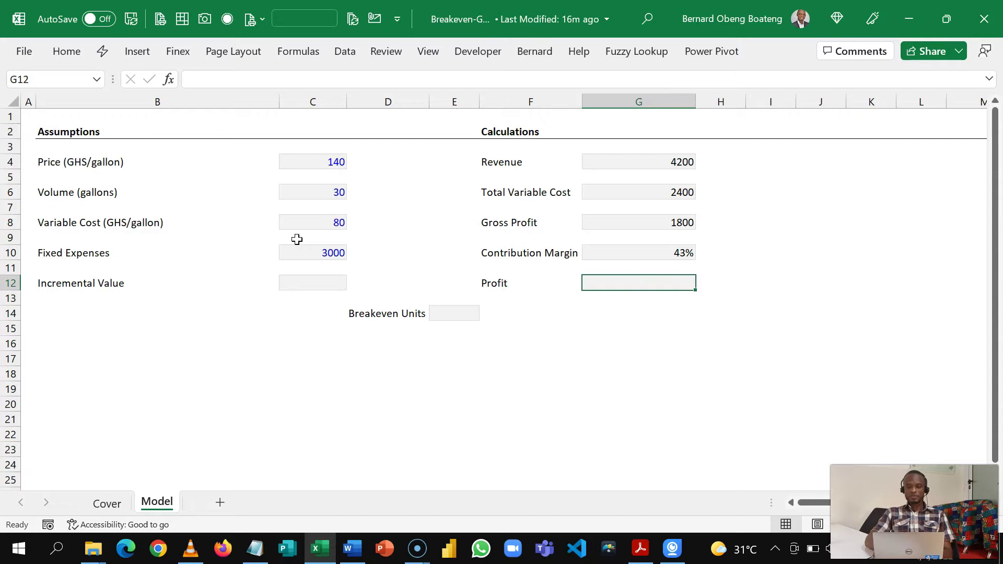
type("=")
key("Up")
key("Up")
key("Up")
key("Up")
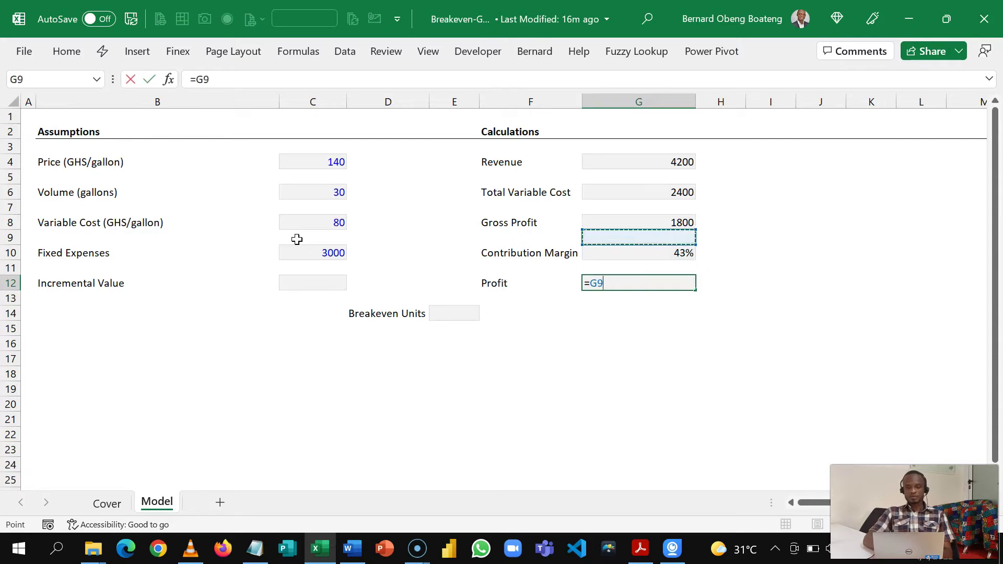
type("-")
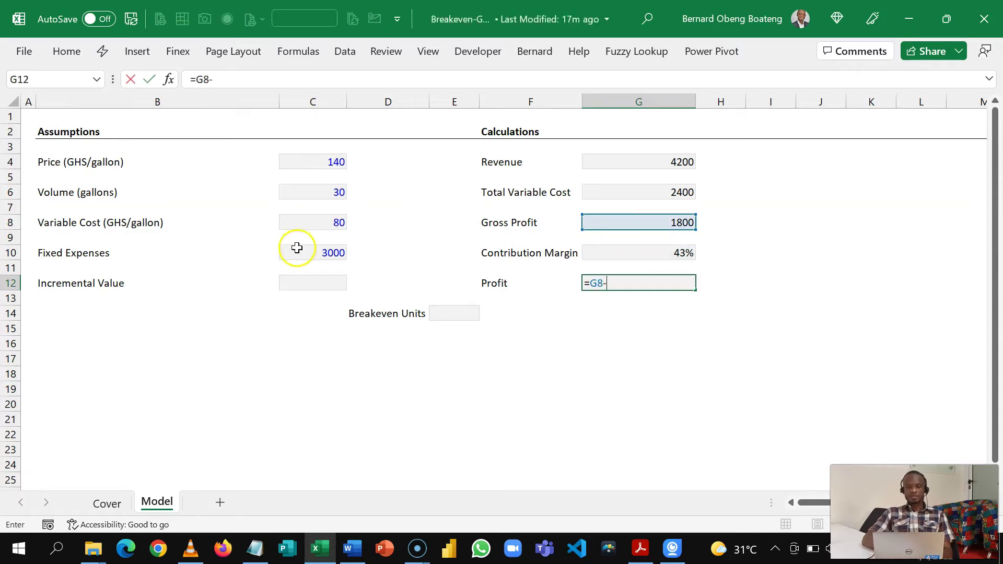
left_click(297, 250)
key("Return")
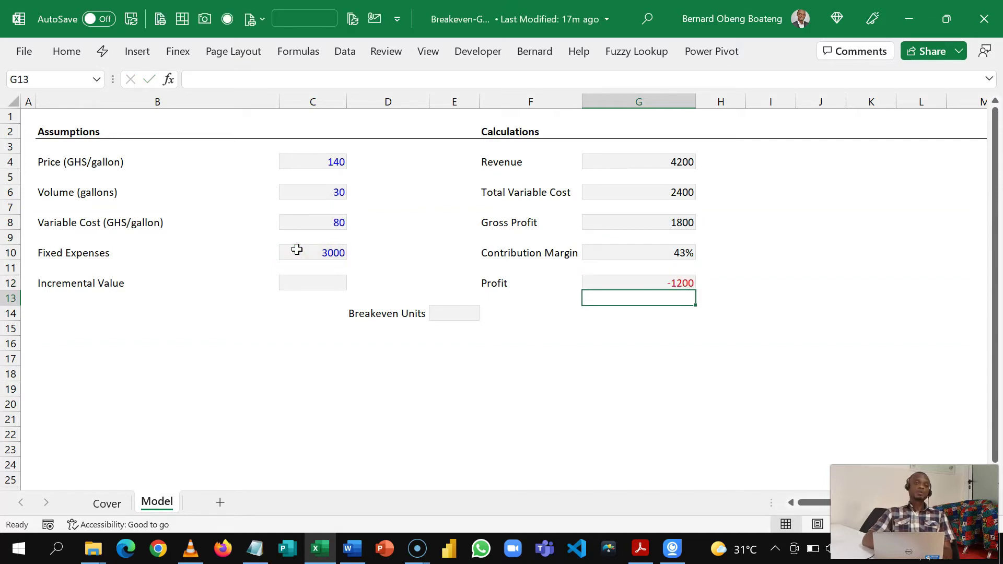
left_click(303, 191)
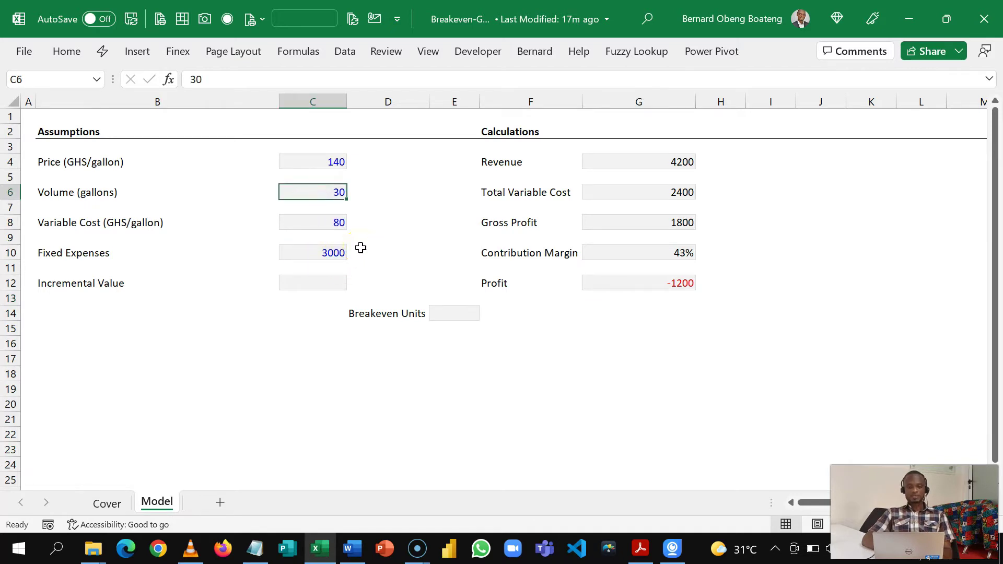
left_click(331, 259)
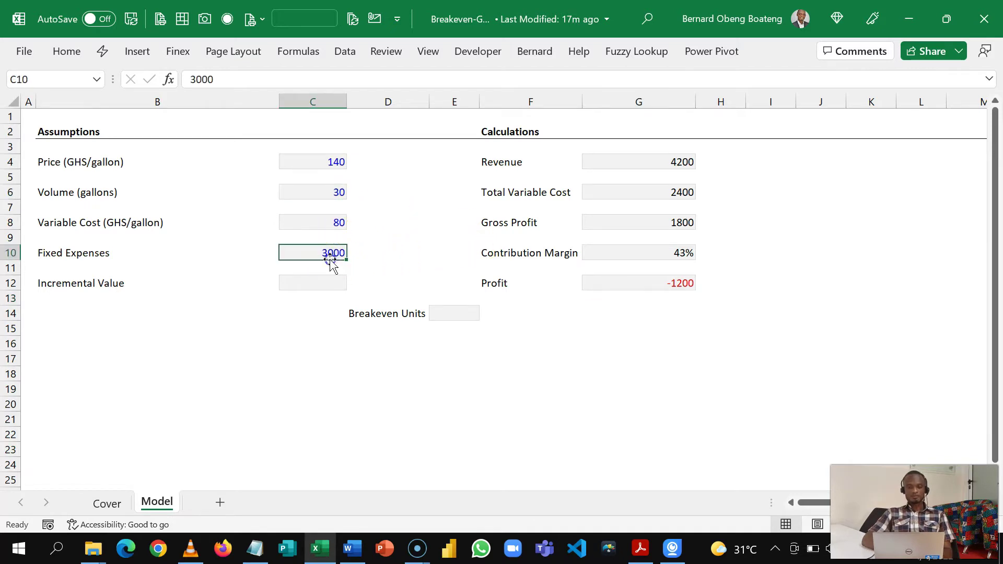
left_click(597, 284)
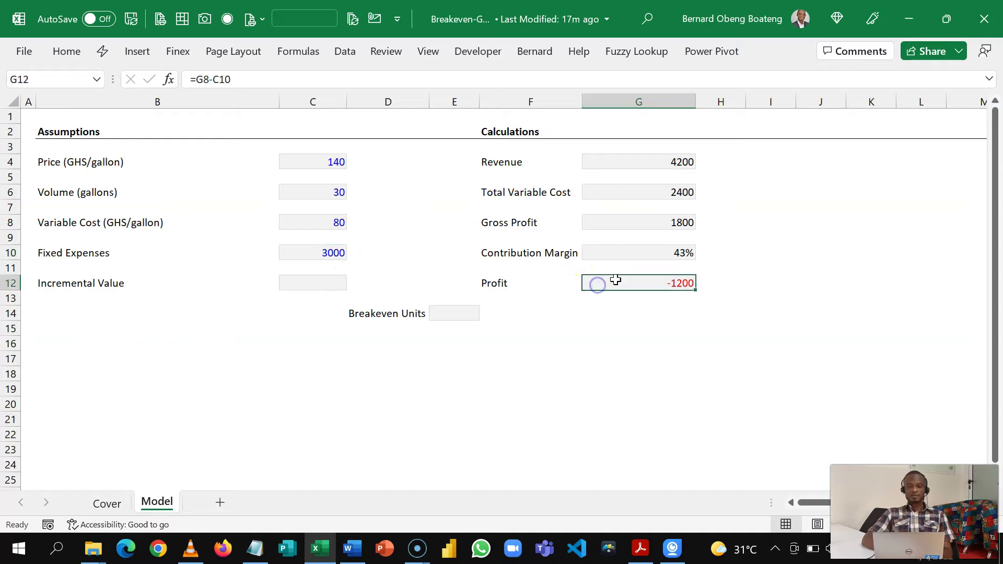
left_click(646, 286)
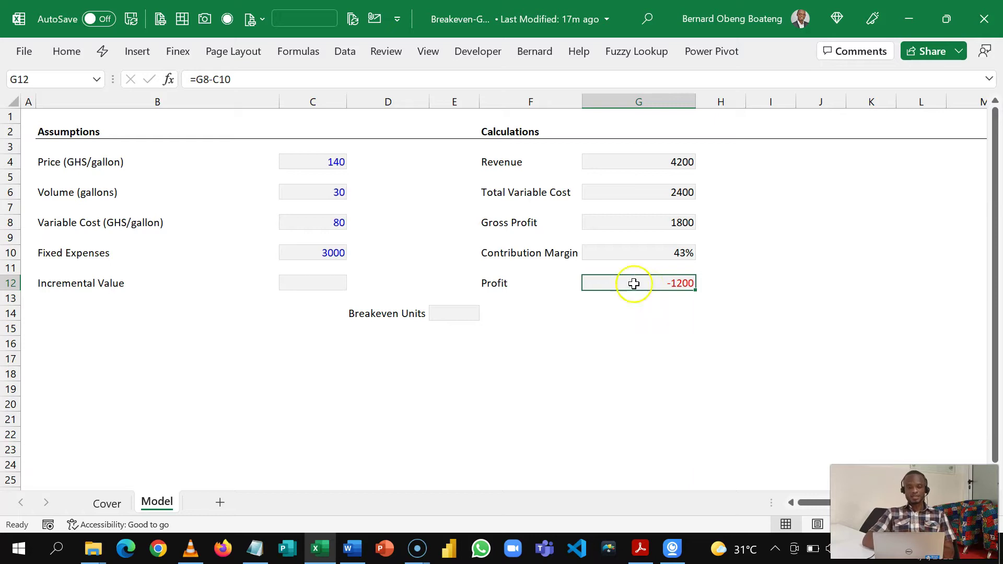
left_click(334, 198)
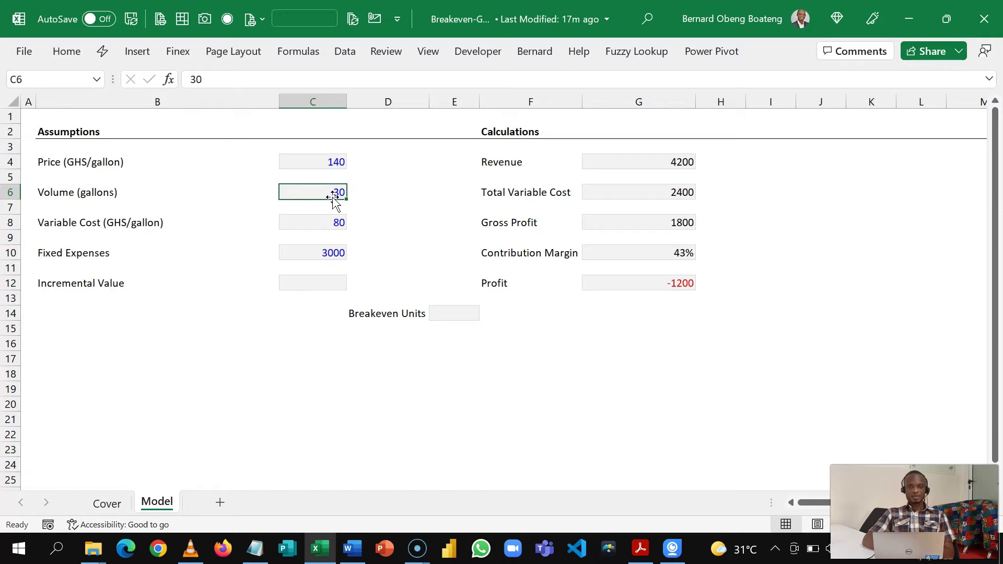
left_click(642, 285)
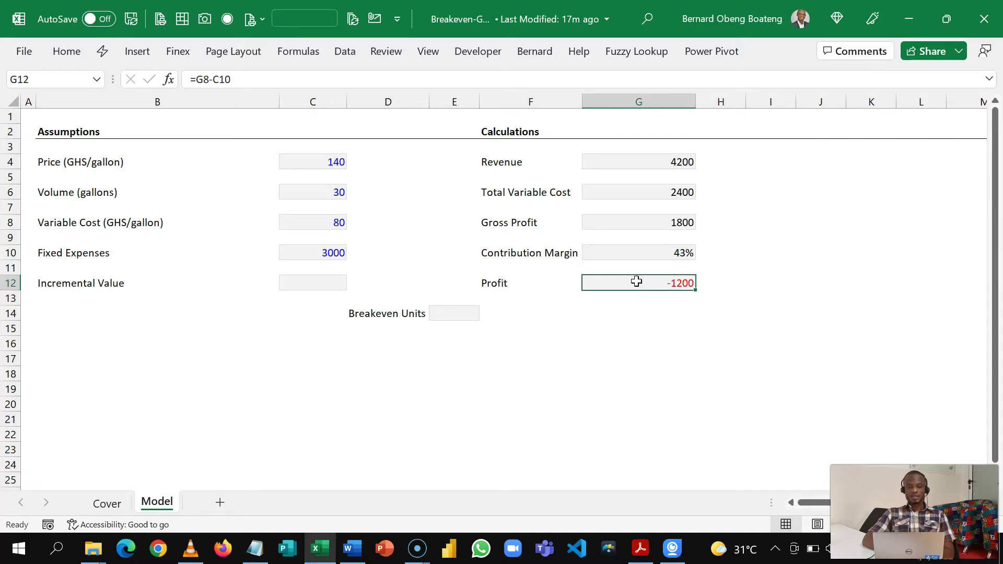
left_click(345, 52)
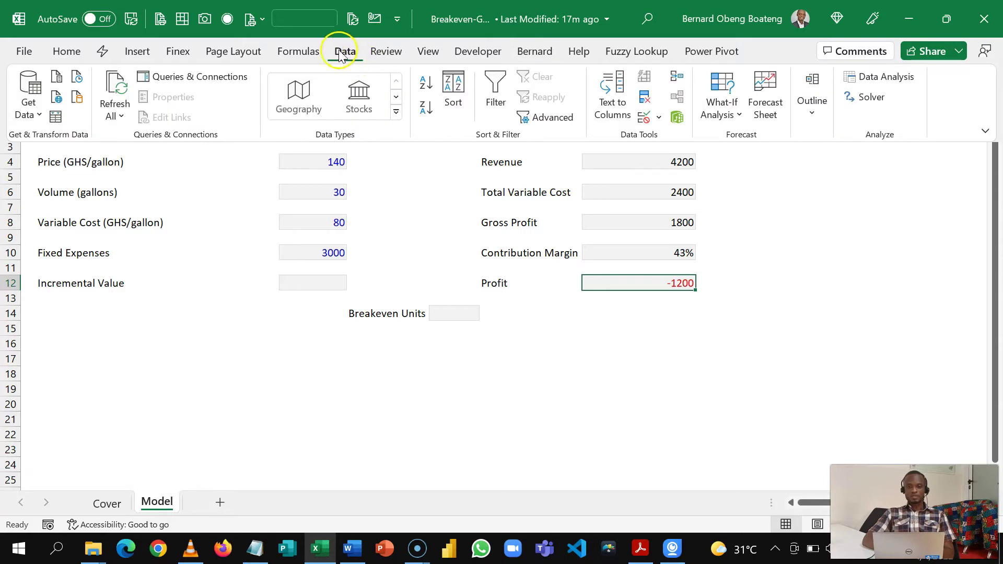
left_click(728, 114)
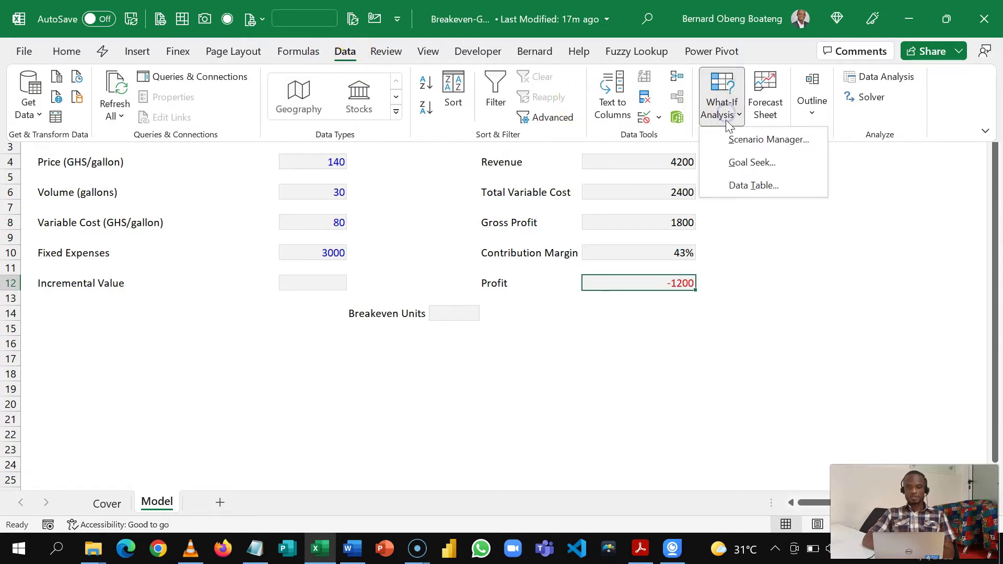
left_click(750, 163)
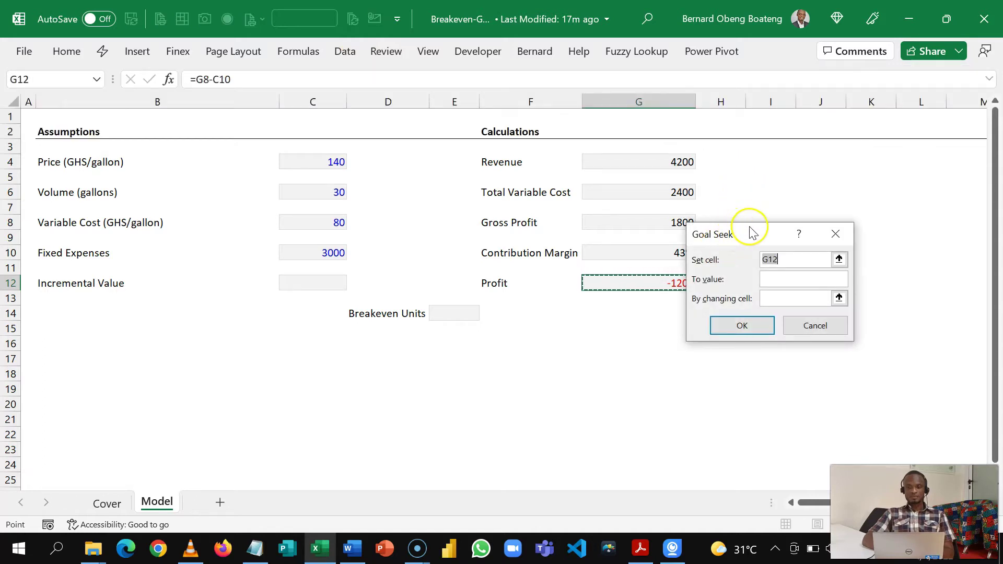
left_click_drag(750, 240, 838, 212)
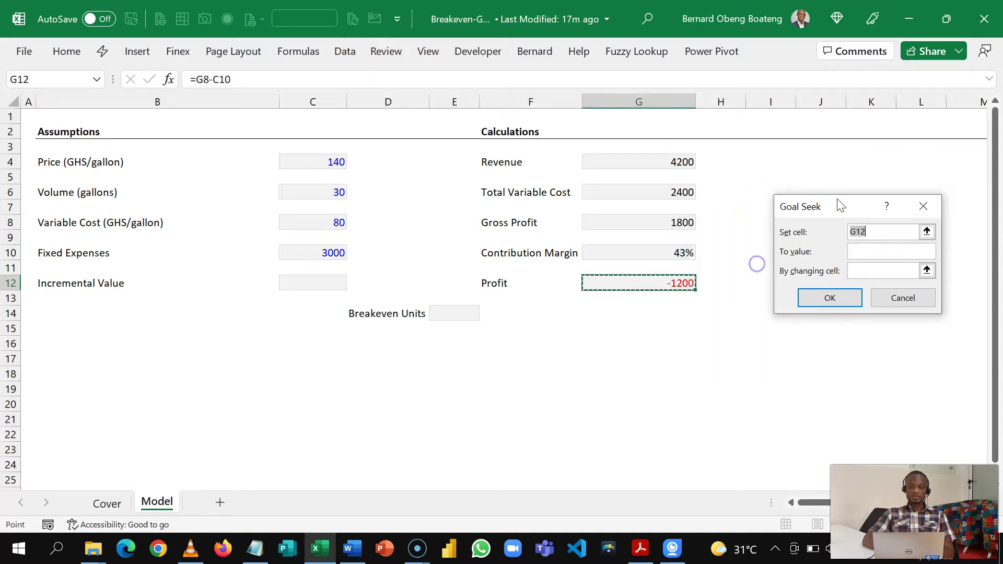
left_click(863, 252)
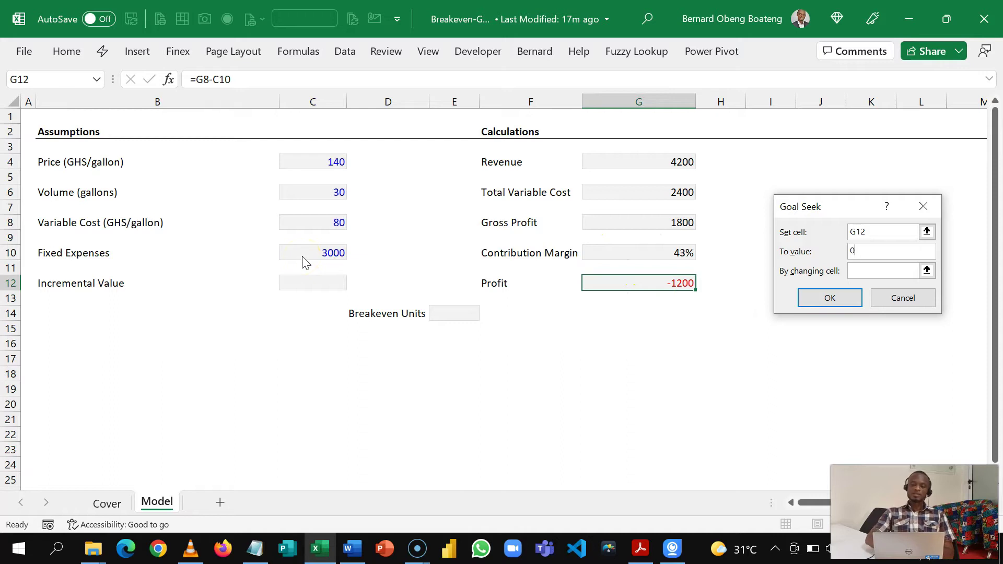
left_click(889, 272)
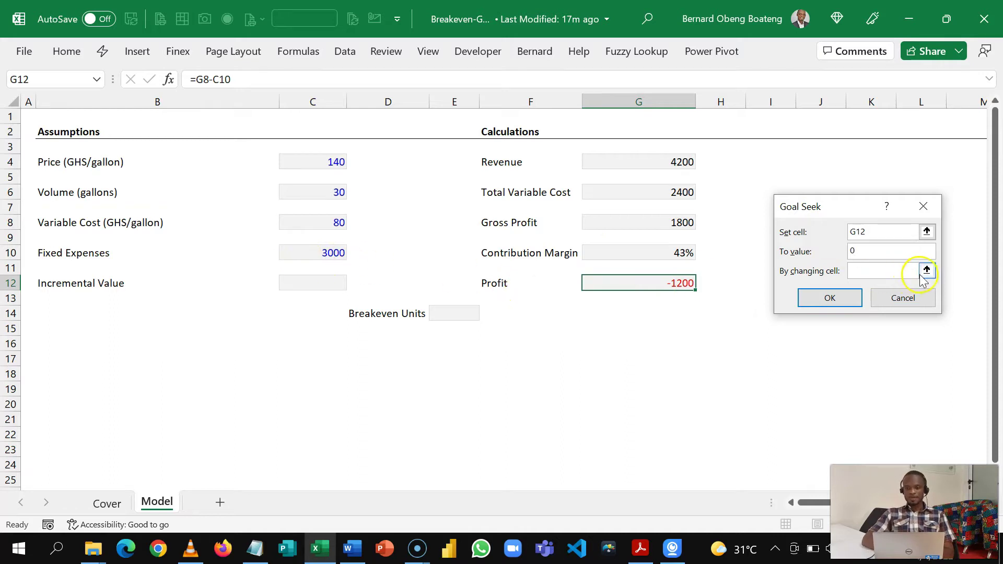
left_click(926, 272)
left_click(319, 198)
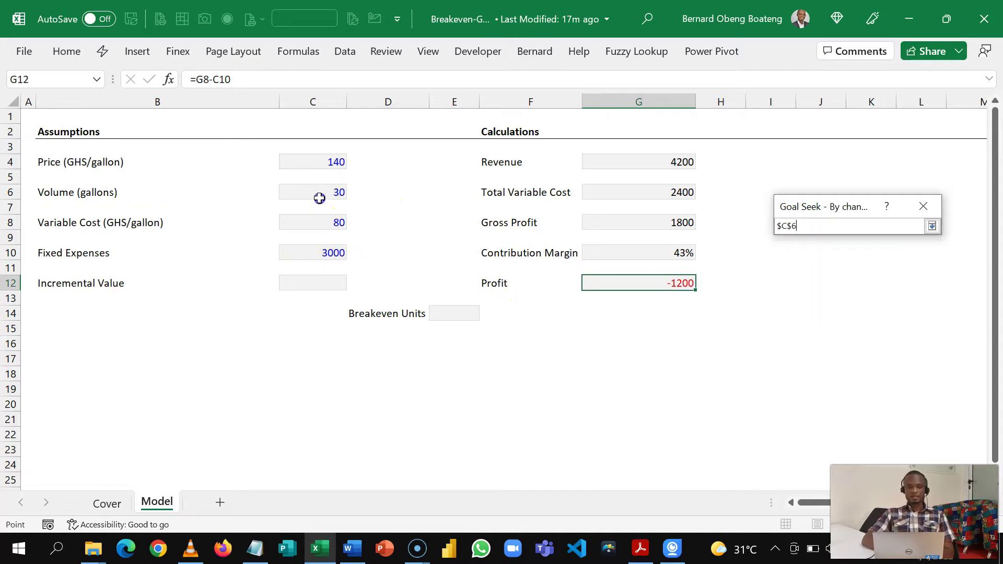
key("Return")
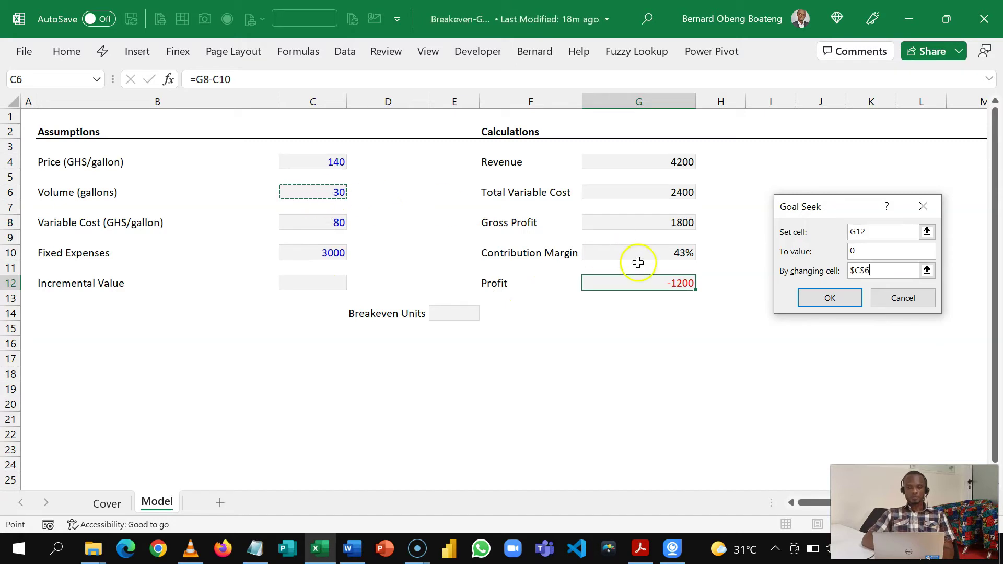
left_click(815, 298)
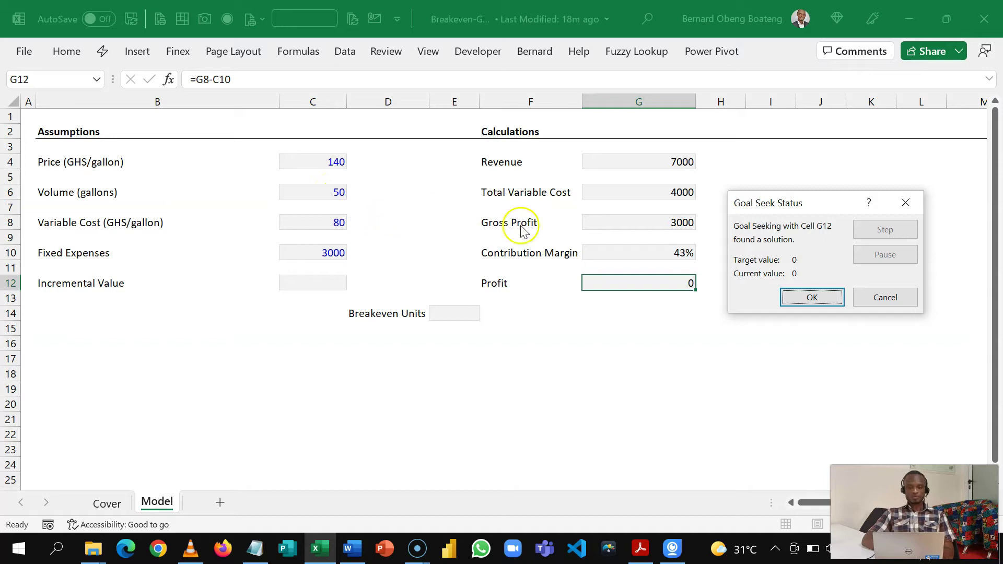
left_click(870, 296)
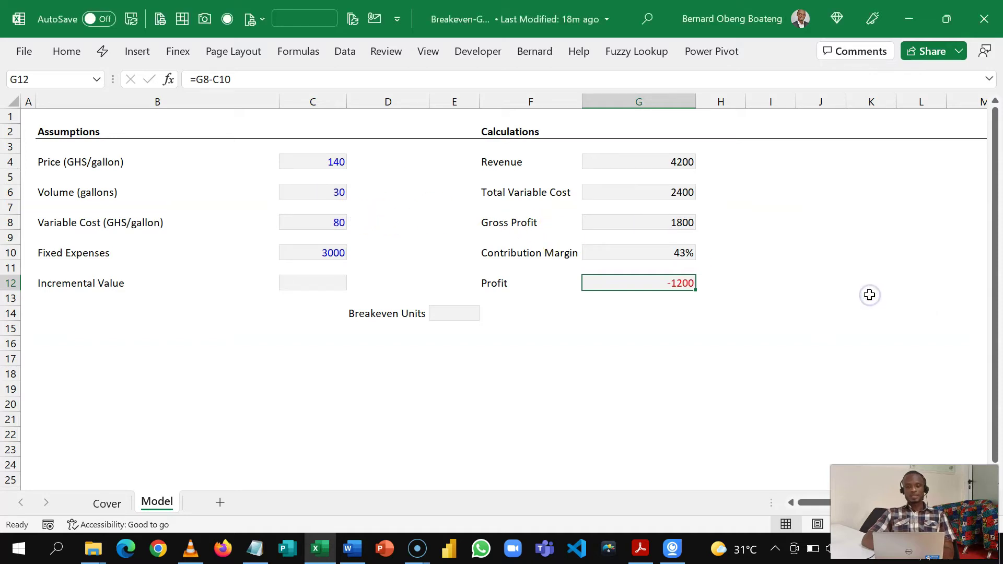
left_click(429, 317)
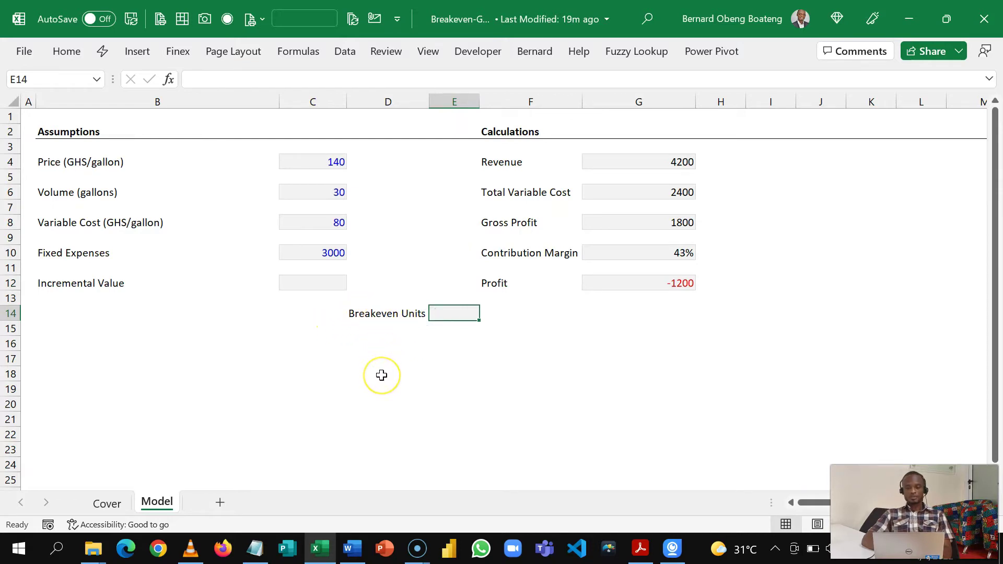
left_click(395, 193)
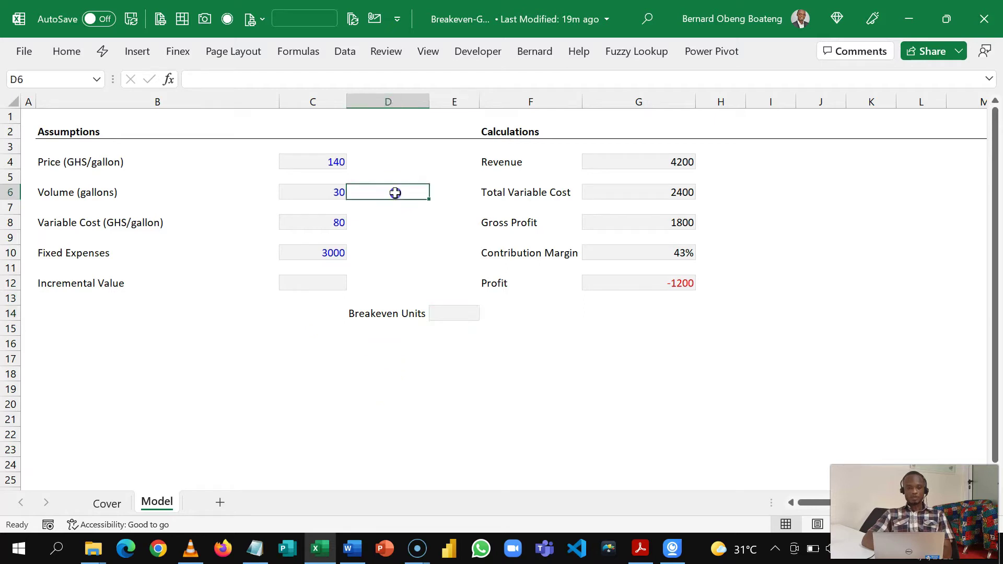
Try a scratch =C4-C8 calculation in D8, then delete it.
left_click(402, 220)
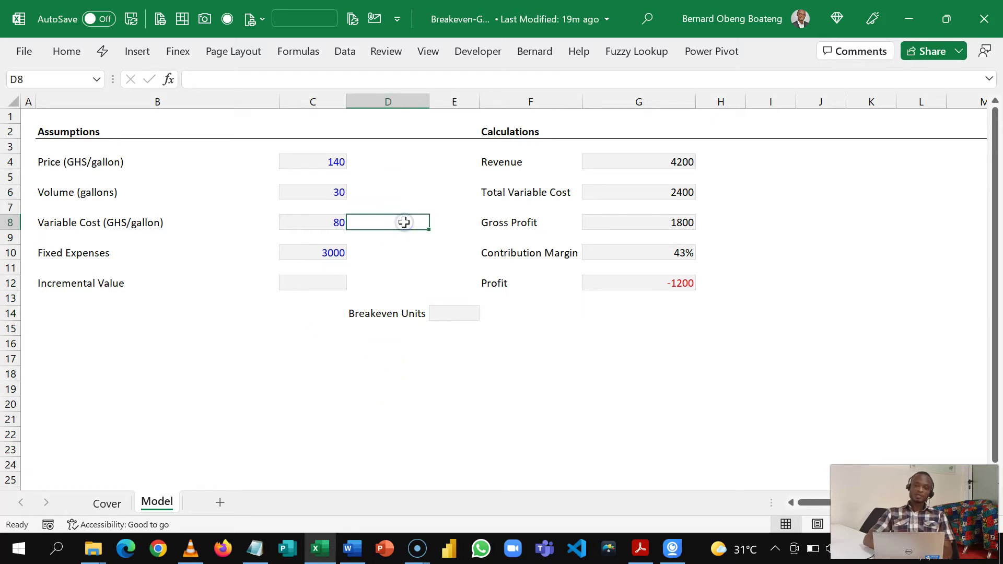
type("=")
left_click(326, 165)
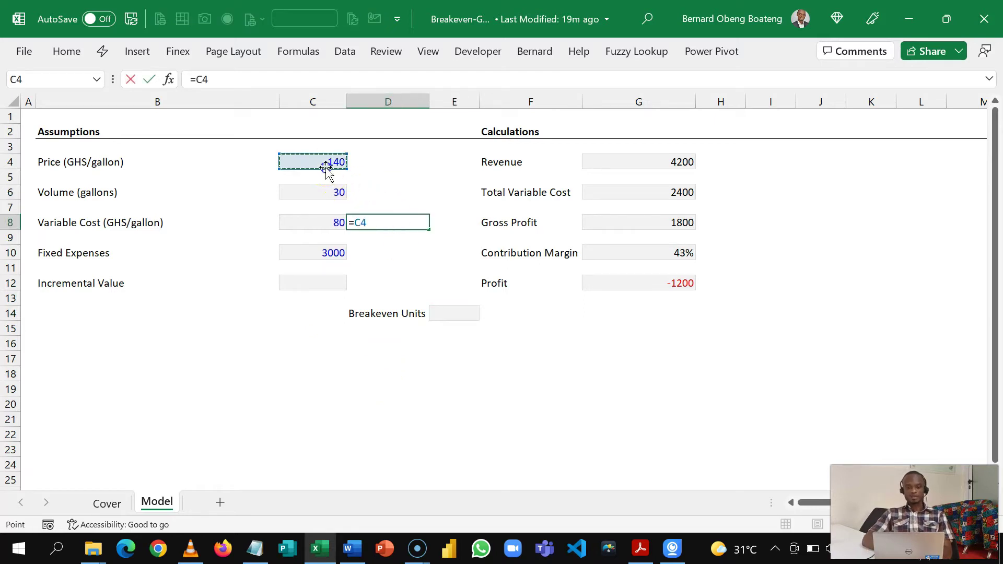
type("-")
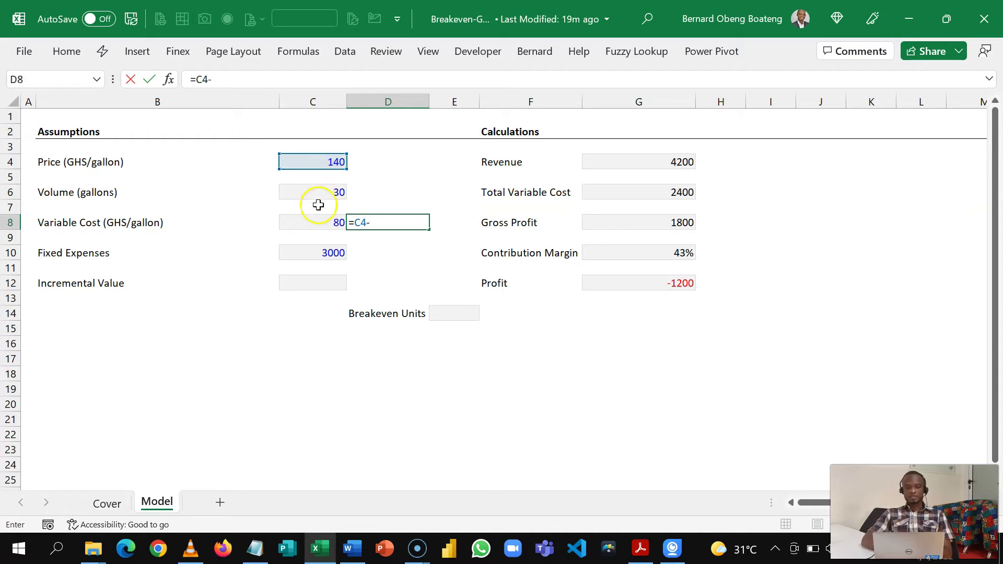
left_click(314, 226)
key("Return")
key("Up")
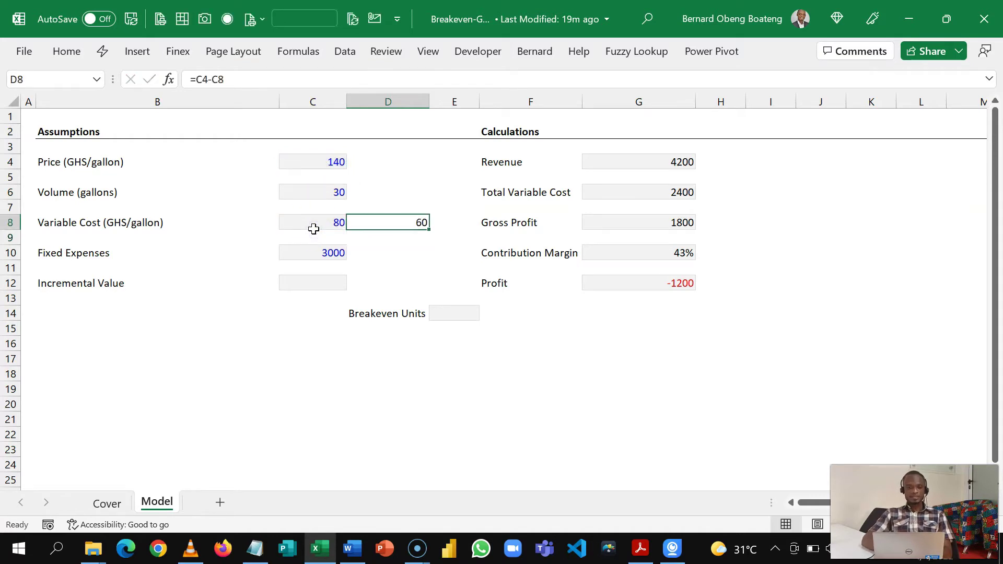
left_click(408, 238)
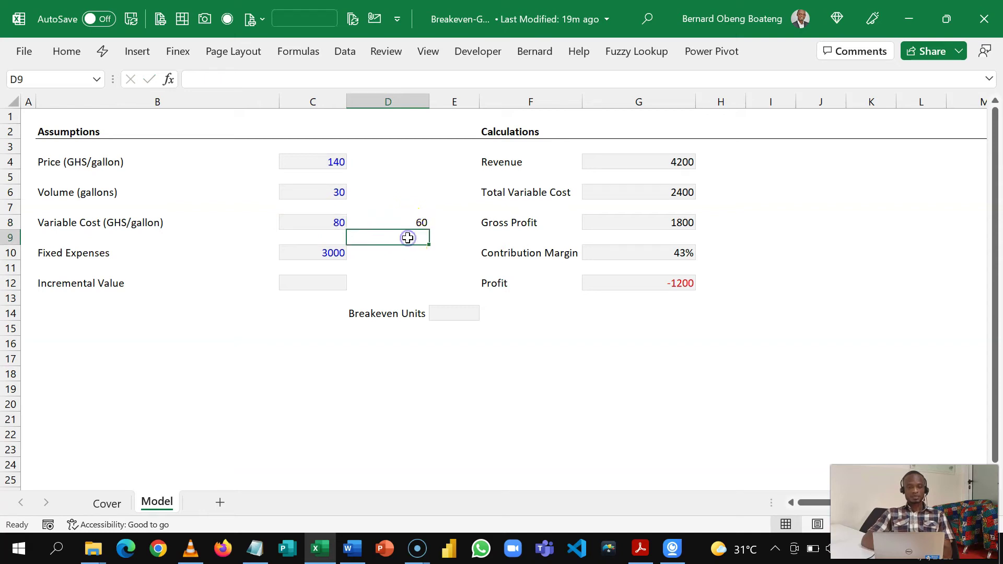
left_click(390, 253)
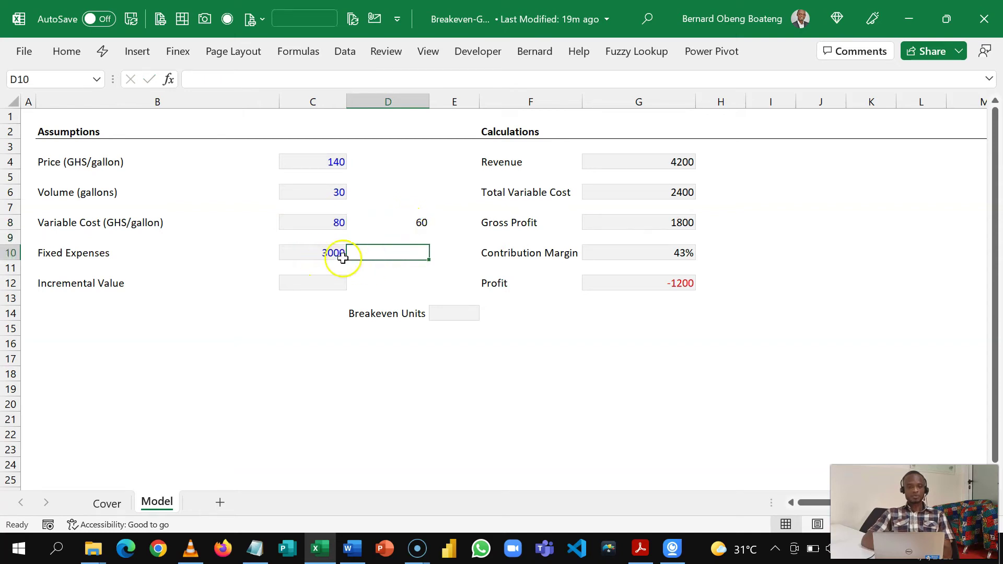
left_click(406, 224)
key("Delete")
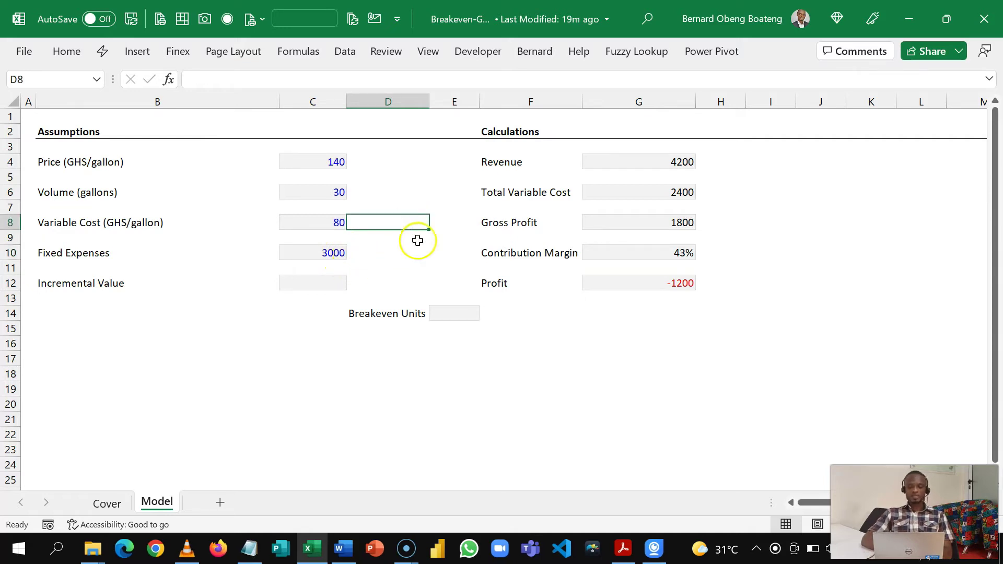
Enter =C10/(C4-C8) in E14 so Breakeven Units shows 50.
left_click(454, 311)
type("=")
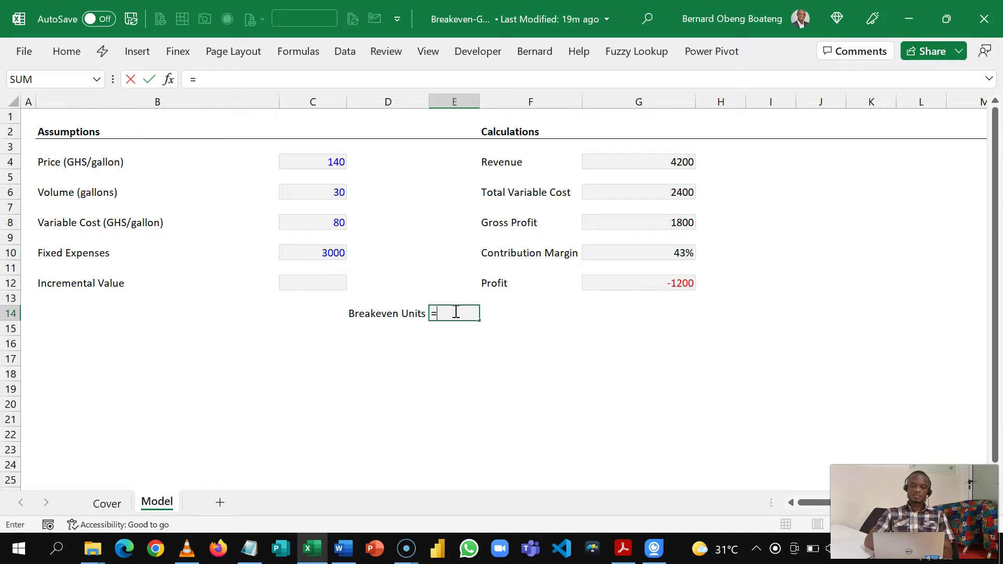
left_click(324, 251)
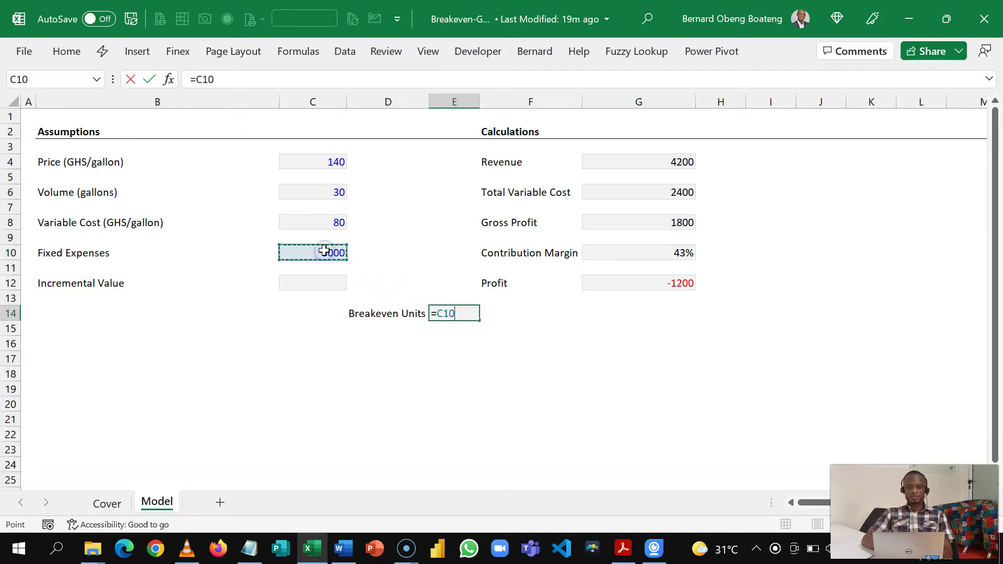
type("/")
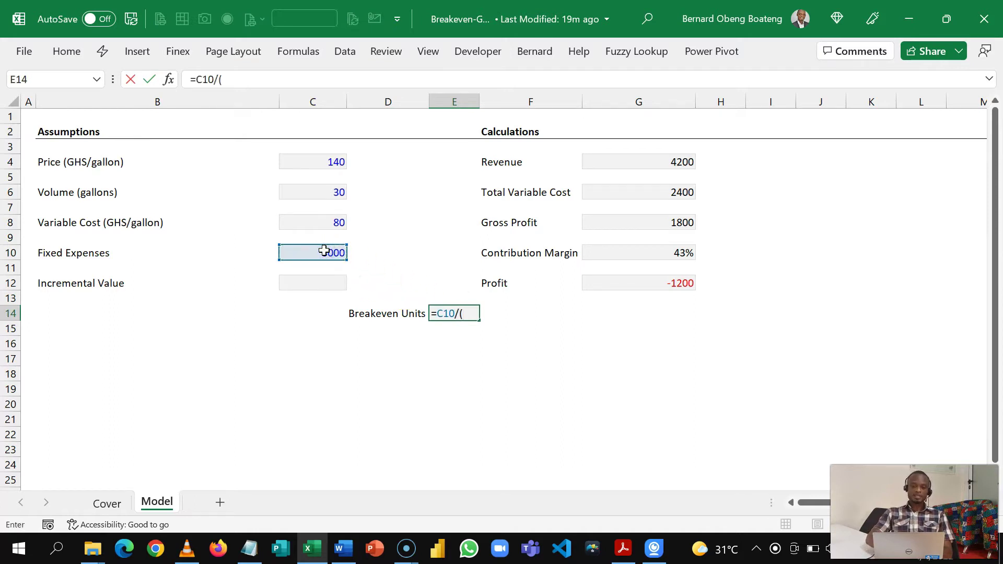
type("(")
left_click(321, 166)
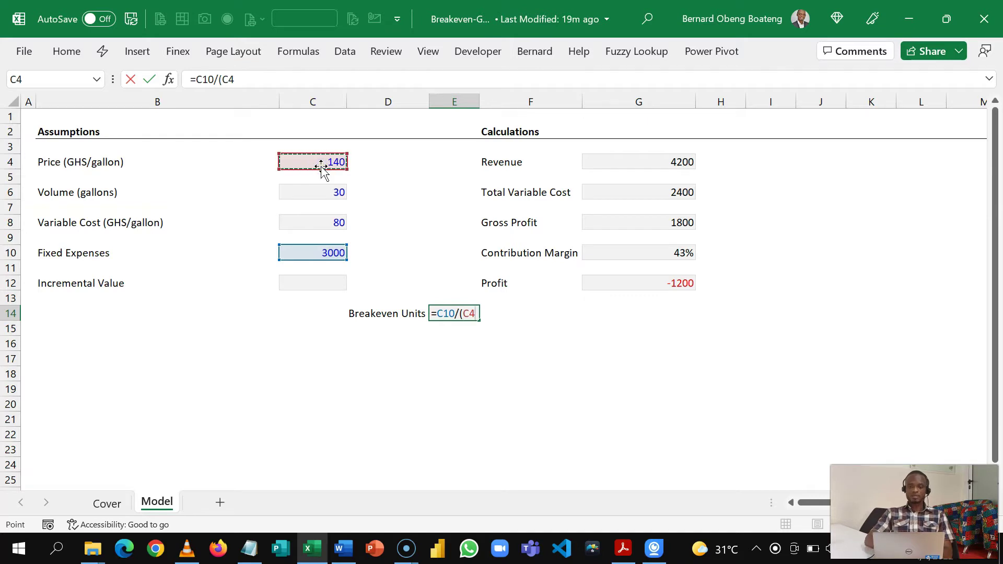
type("-")
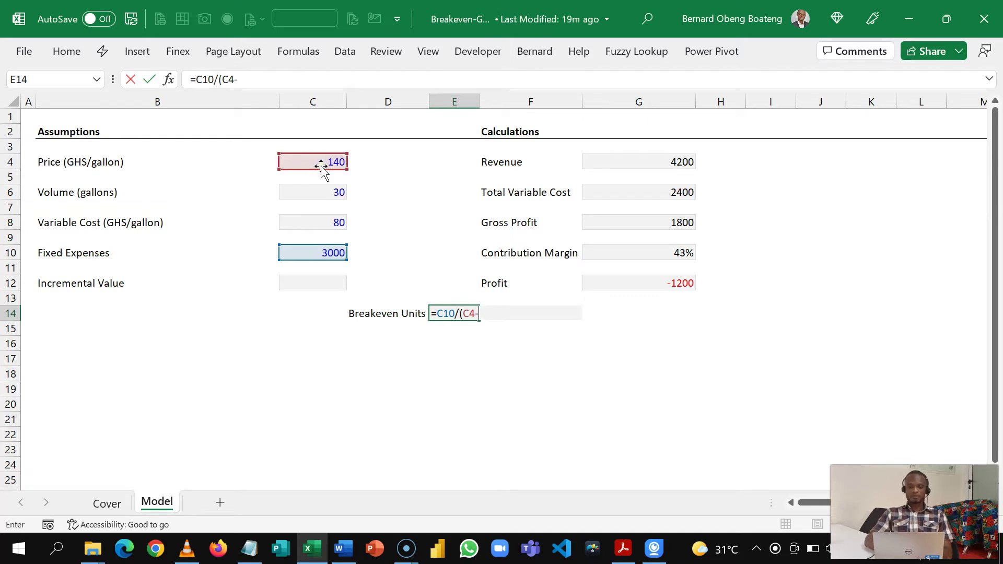
left_click(318, 218)
type(")")
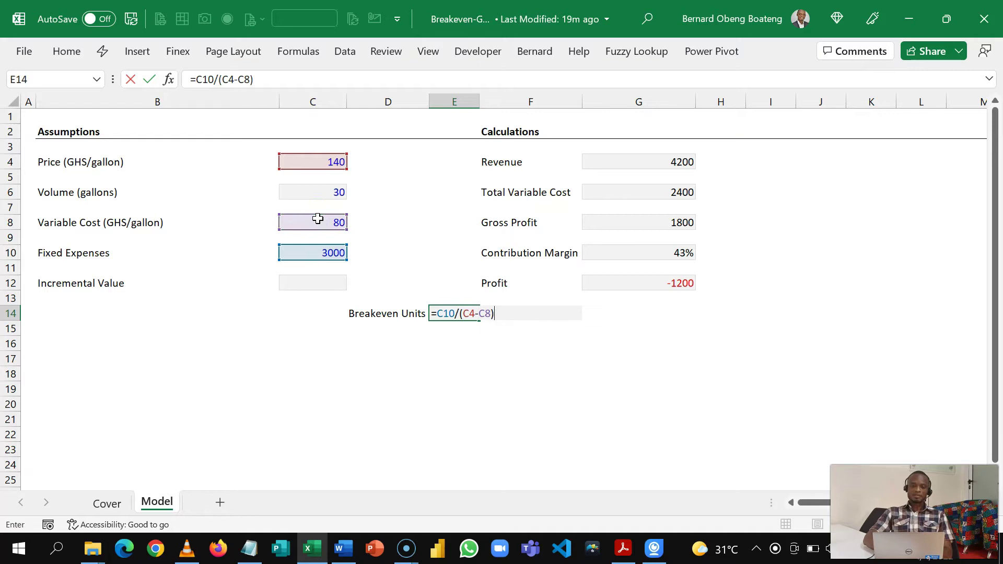
key("Return")
key("Up")
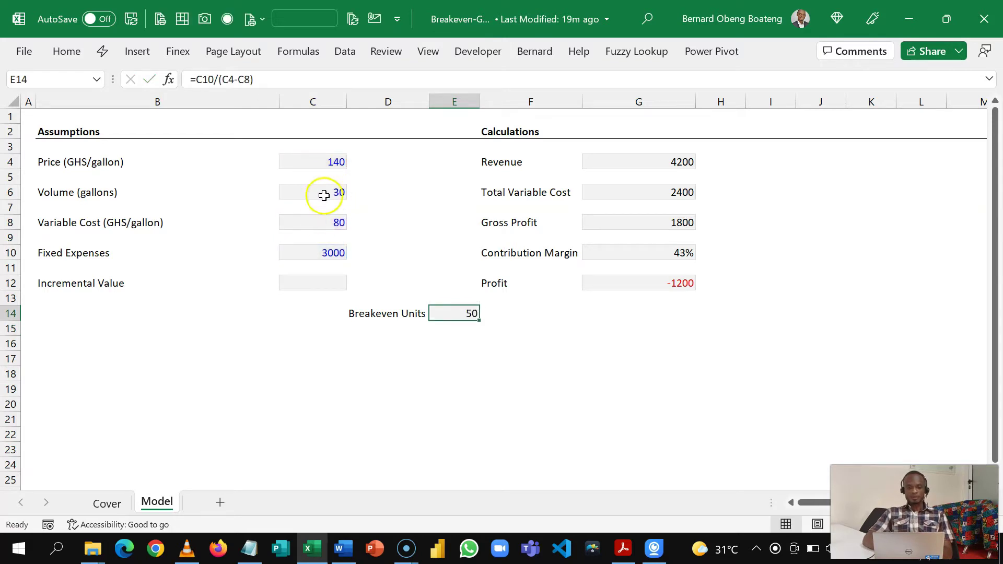
Link the Volume input C6 to Breakeven Units with =E14, so it reads 50.
left_click(324, 195)
type("=")
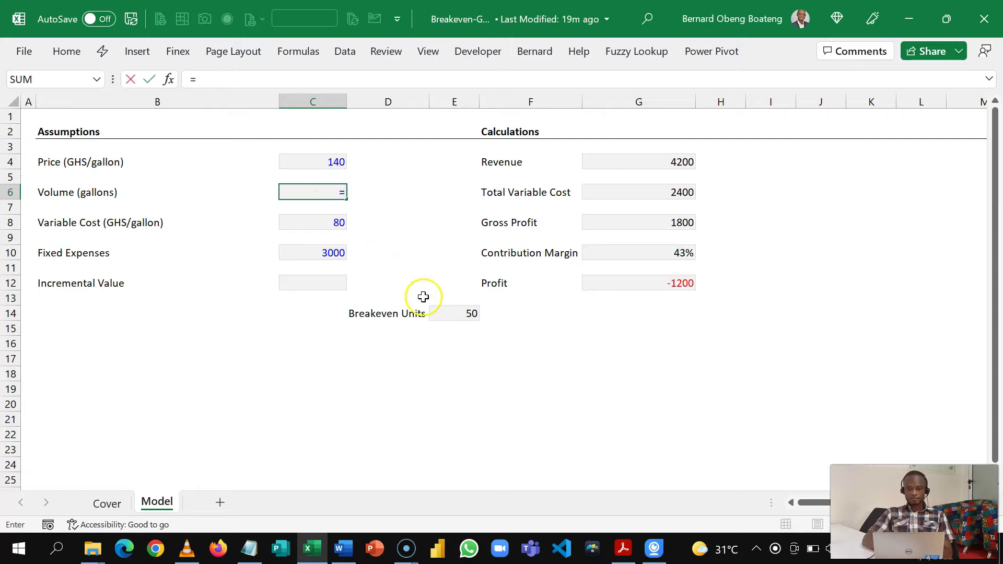
left_click(444, 315)
key("Return")
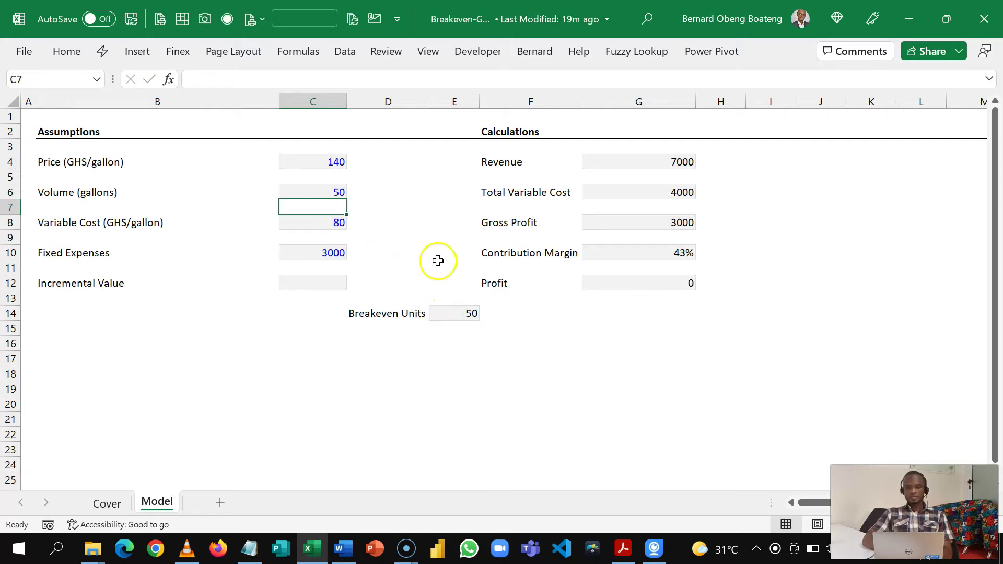
left_click(322, 192)
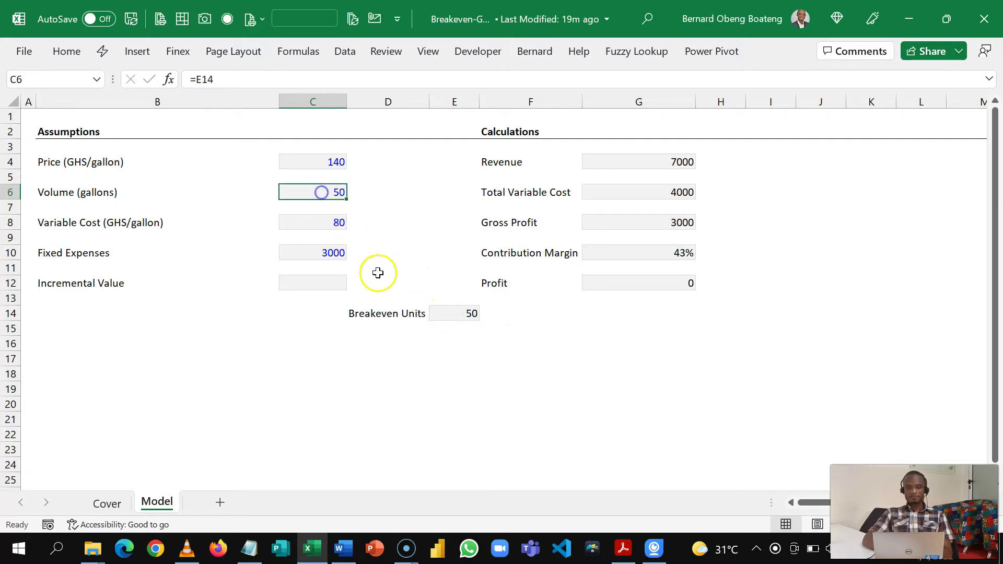
left_click(448, 316)
Copy the Breakeven Units formatting onto the Volume value using Format Painter.
left_click(66, 52)
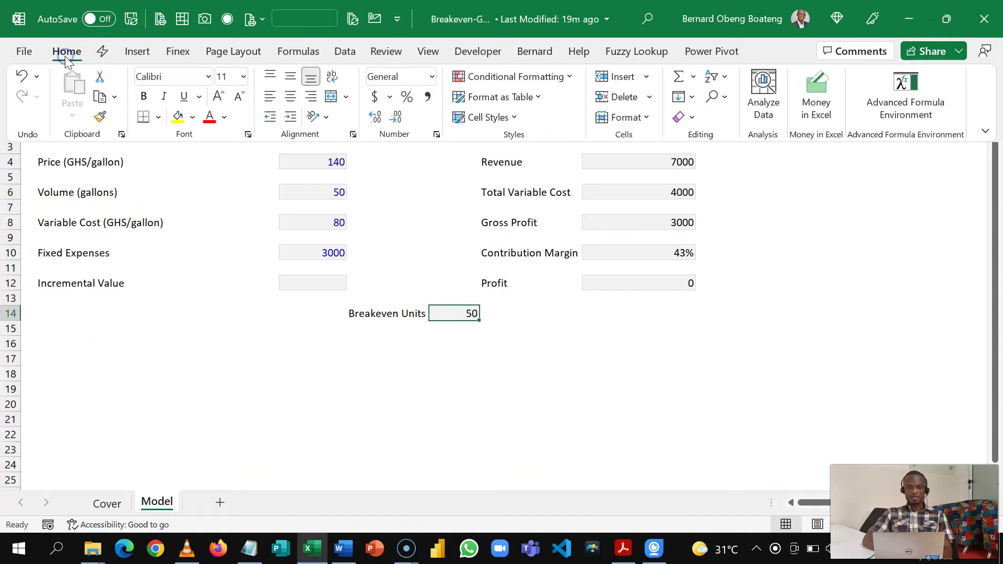
left_click(100, 116)
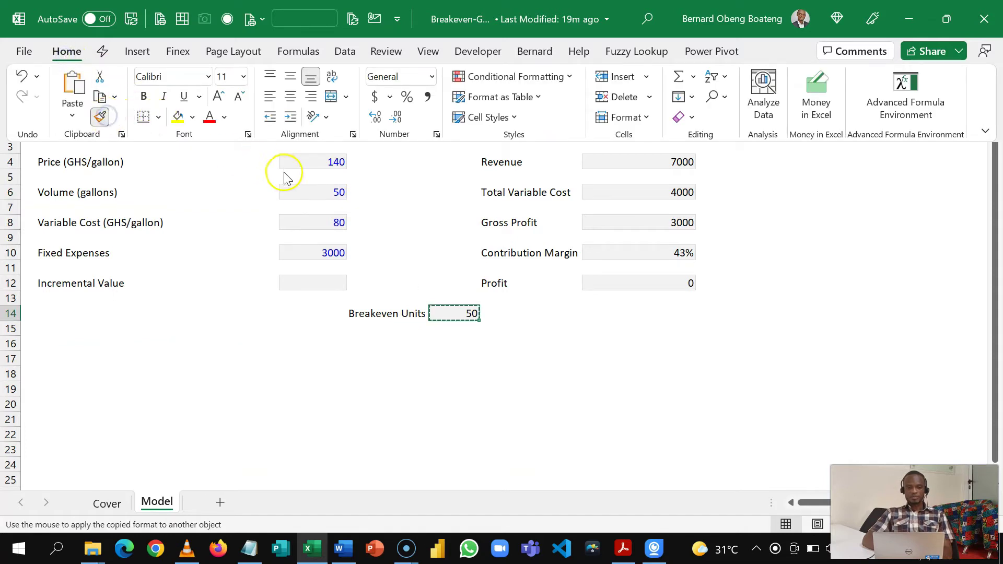
left_click(308, 194)
left_click(309, 194)
left_click(310, 193)
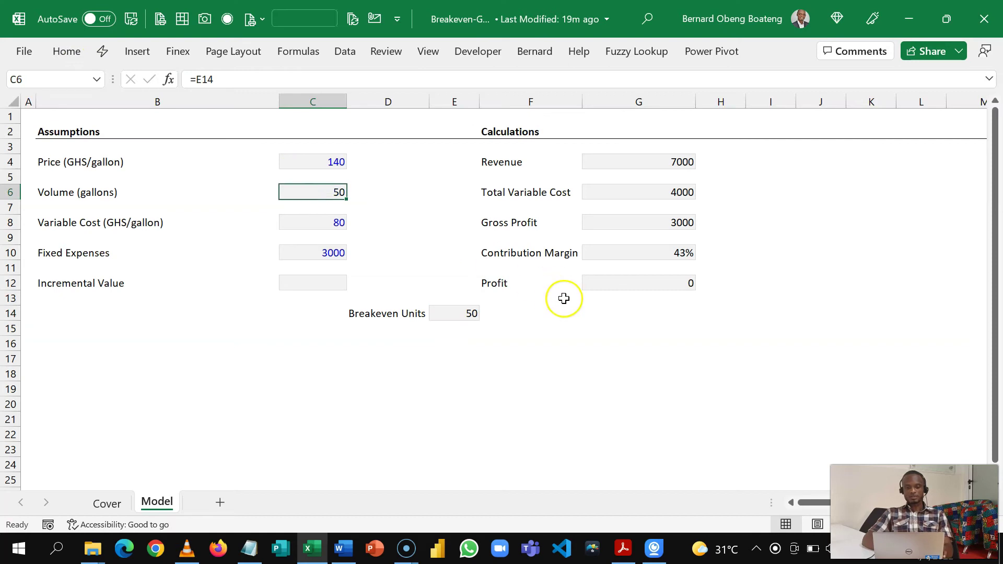
left_click(609, 330)
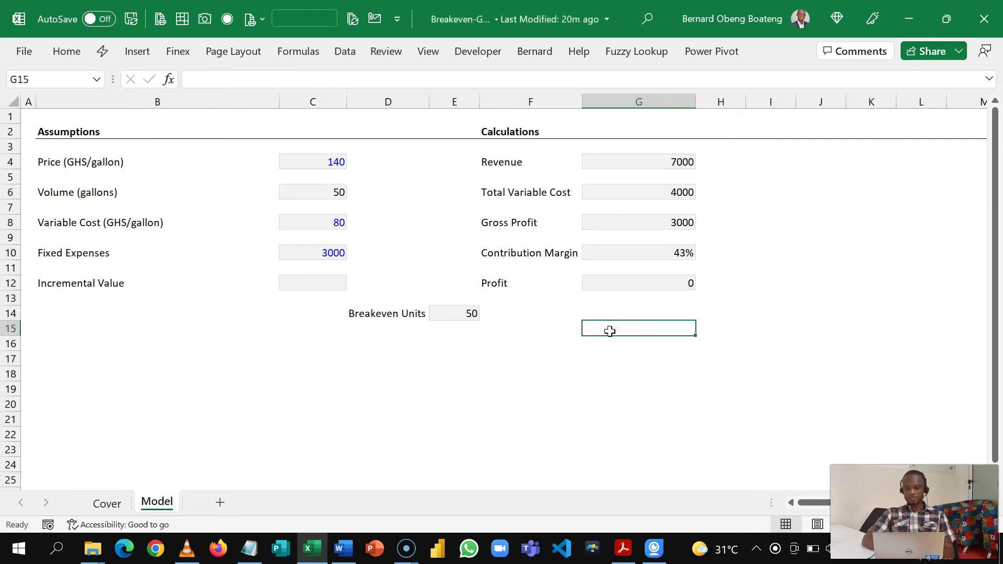
Review the Price, Variable Cost, Volume and Profit cells.
left_click(331, 167)
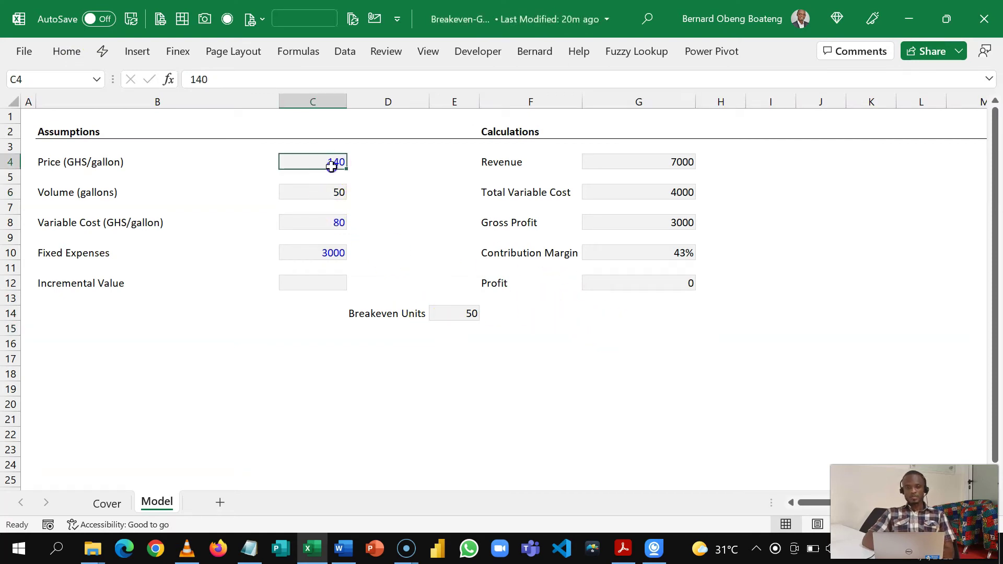
left_click(328, 232)
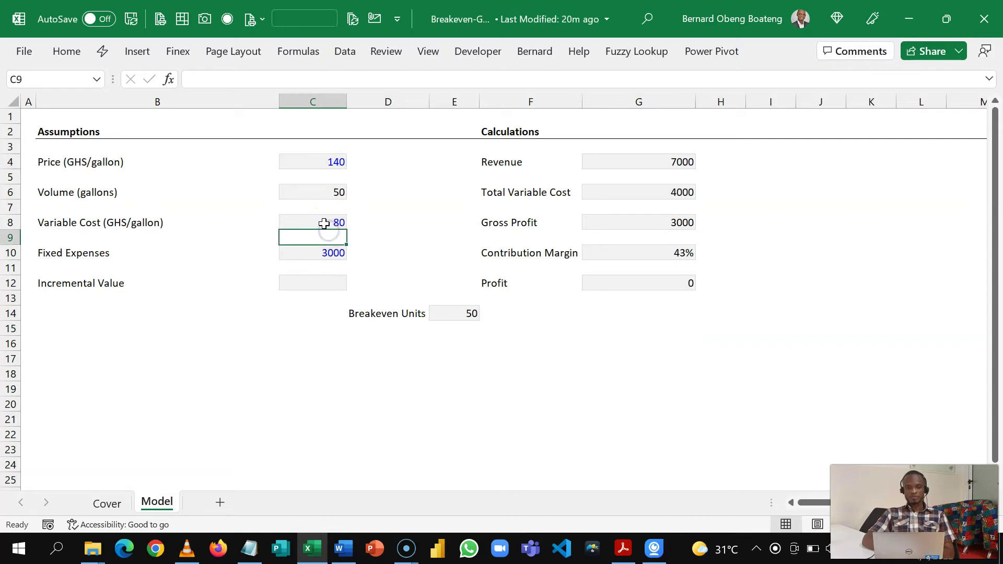
left_click(324, 223)
left_click(328, 193)
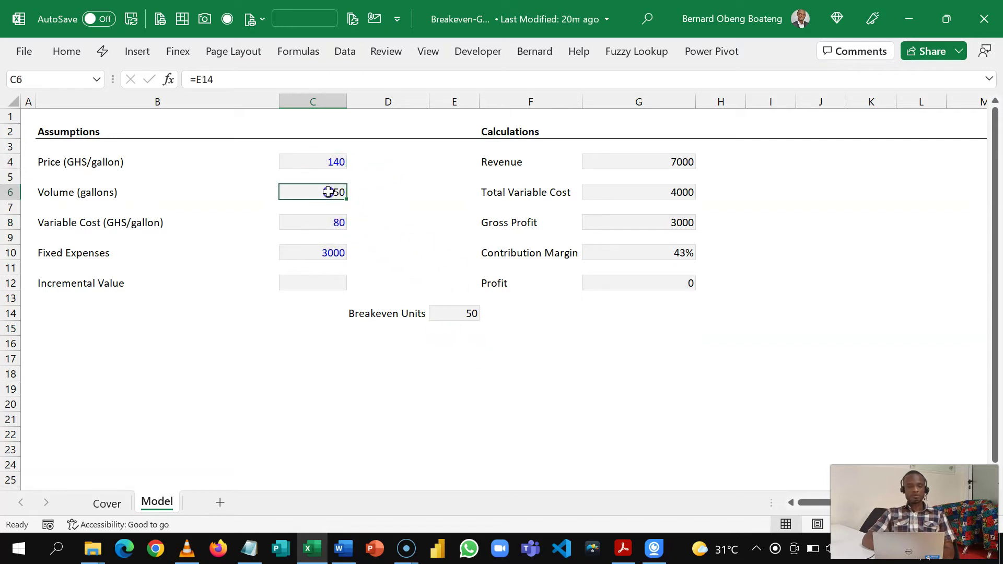
left_click(626, 286)
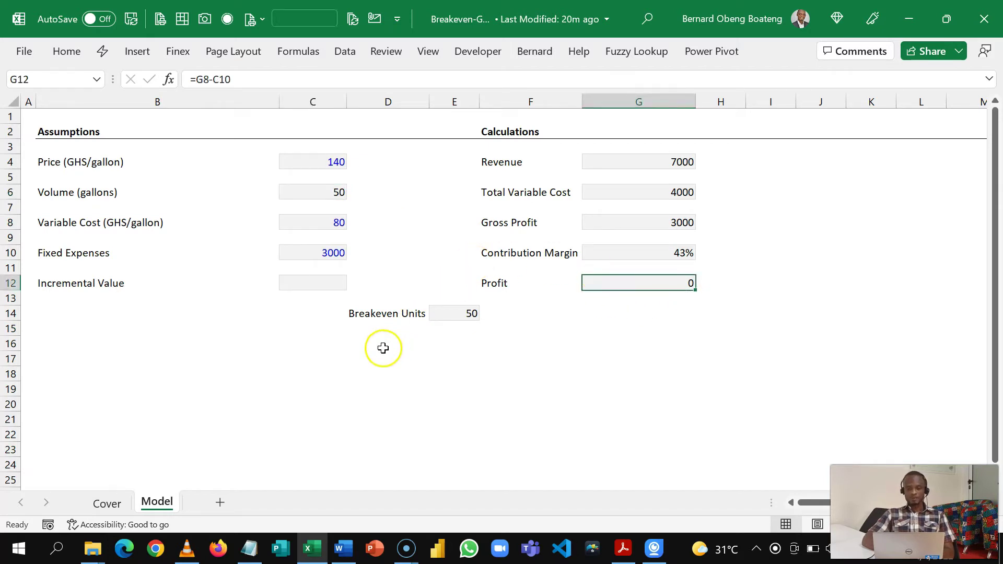
left_click(338, 344)
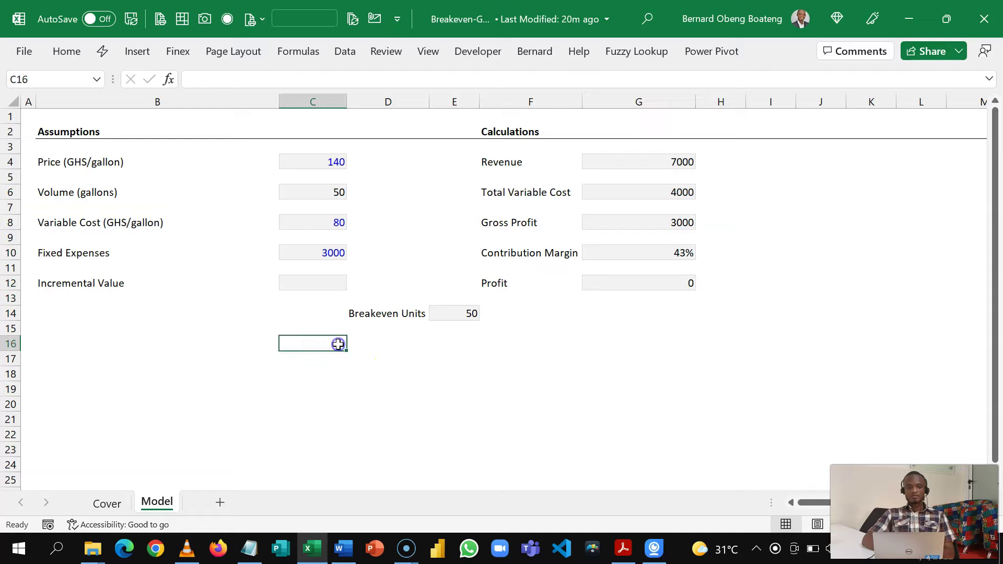
Add headers Units, Revenue, Fixed Costs, Total Costs and Profit in D16:H16.
left_click(425, 343)
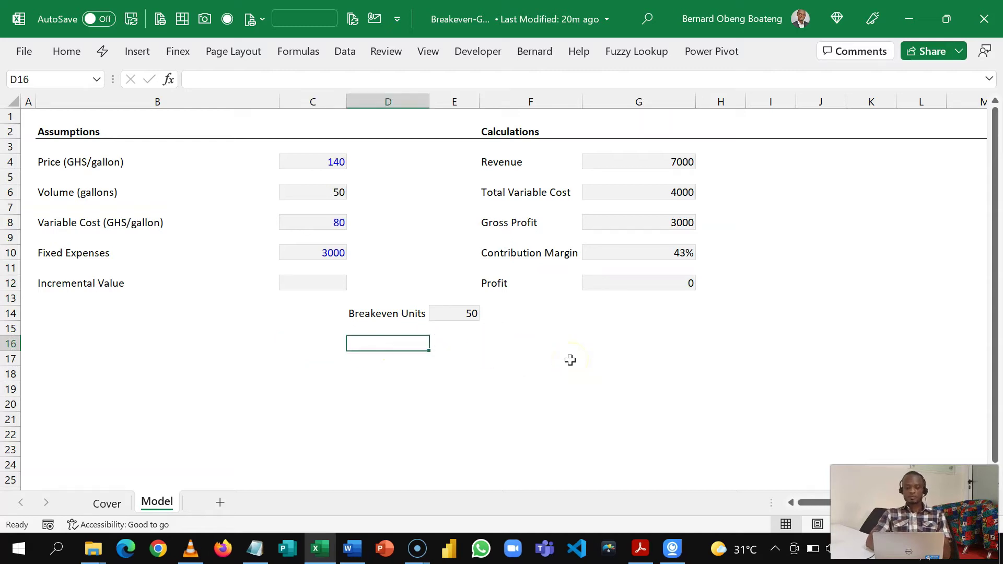
type("Units")
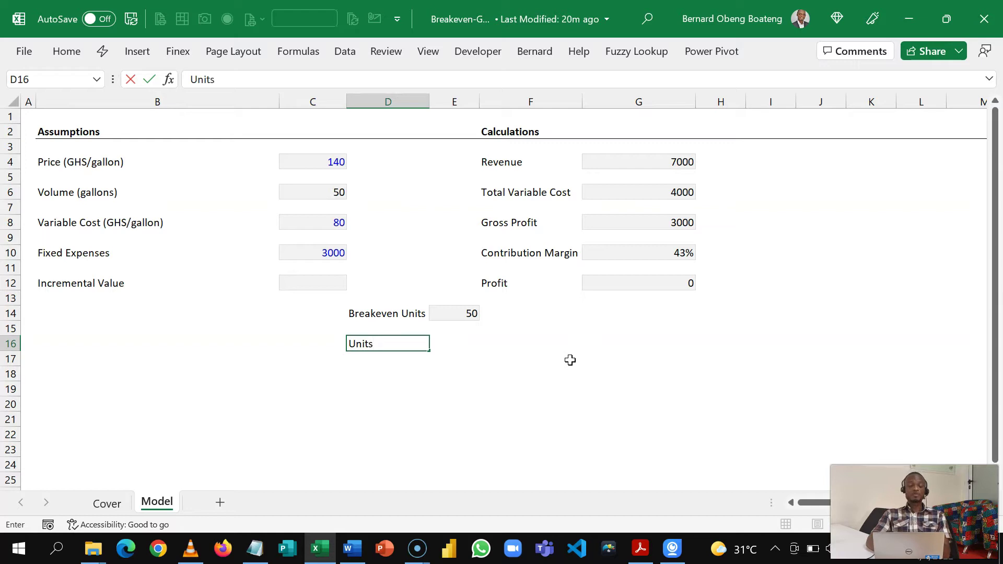
key("Tab")
type("Re")
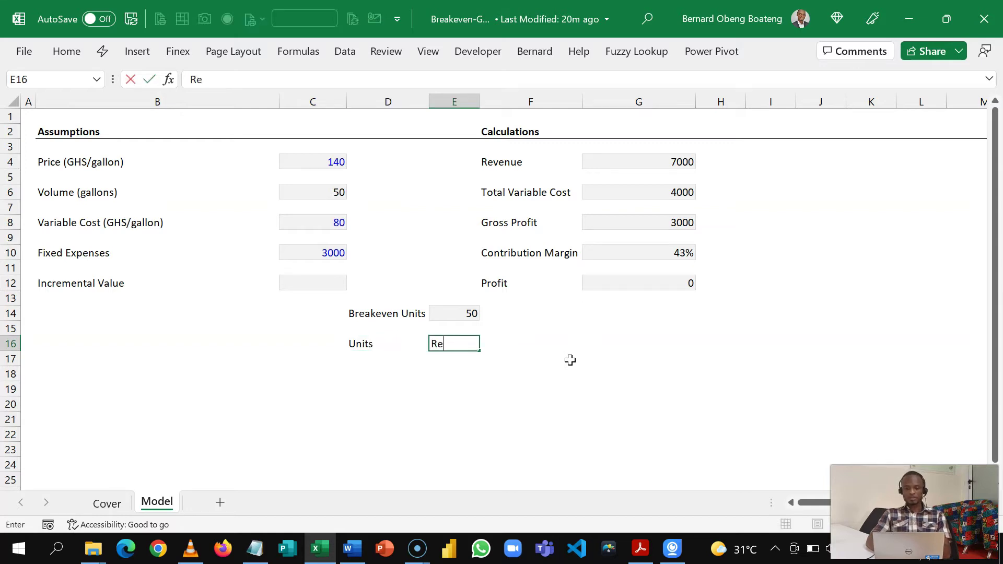
key("Tab")
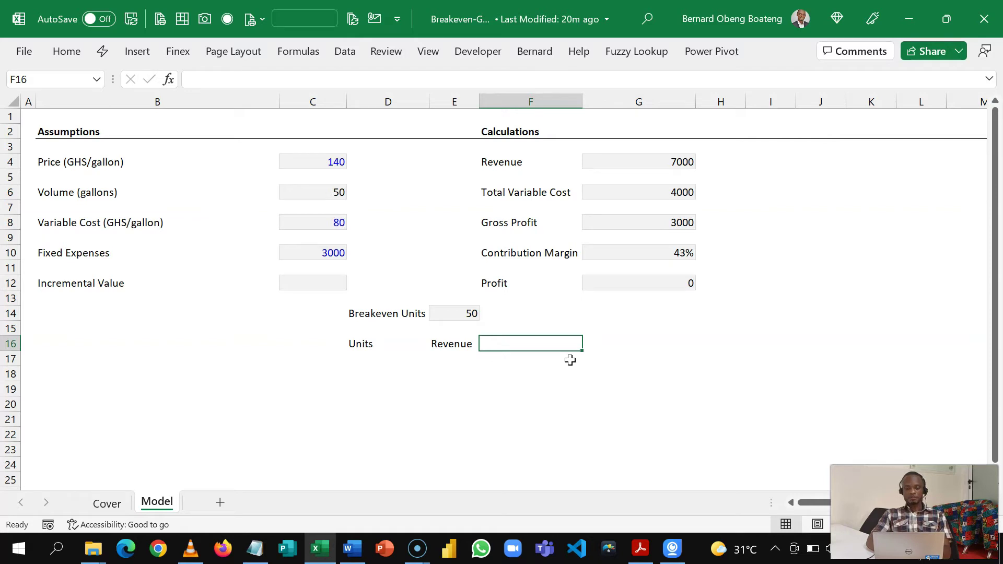
type("Fixed Costs")
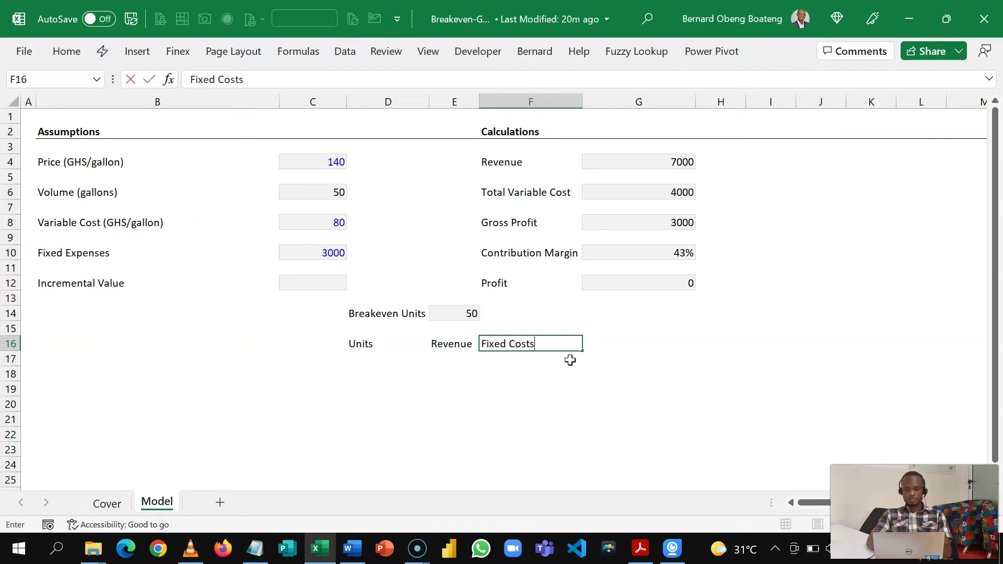
key("Tab")
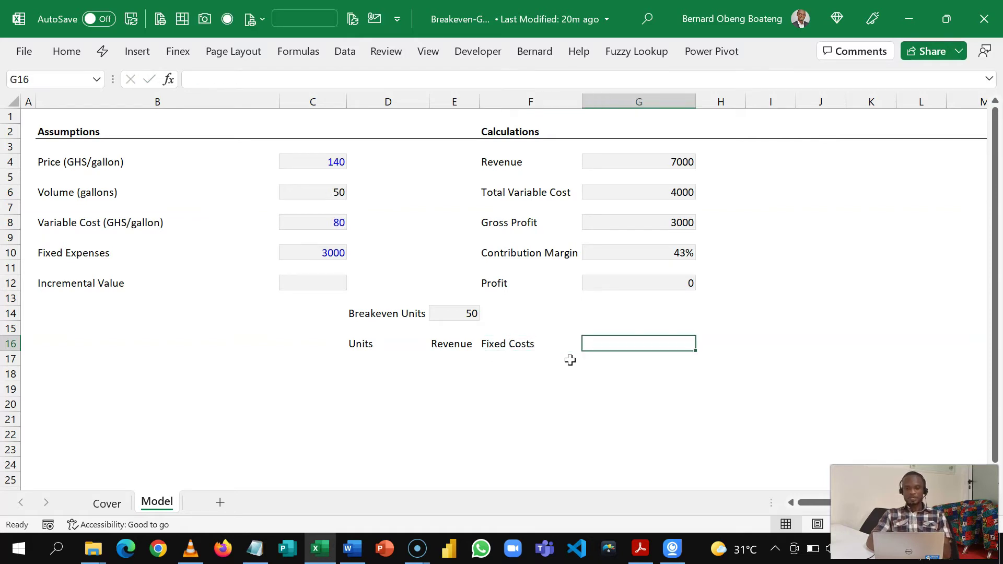
type("Total Cos")
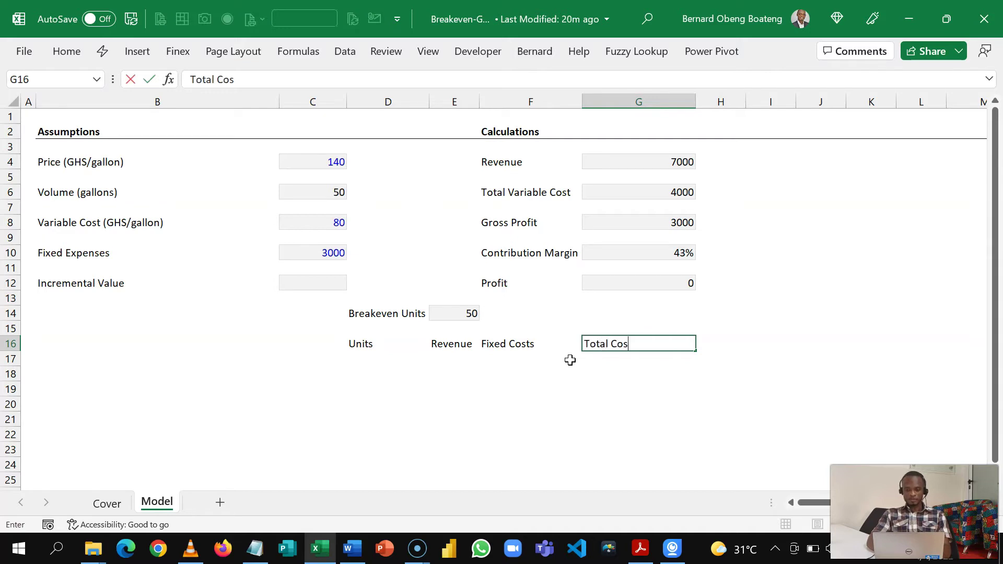
type("ts")
key("Tab")
type("PR")
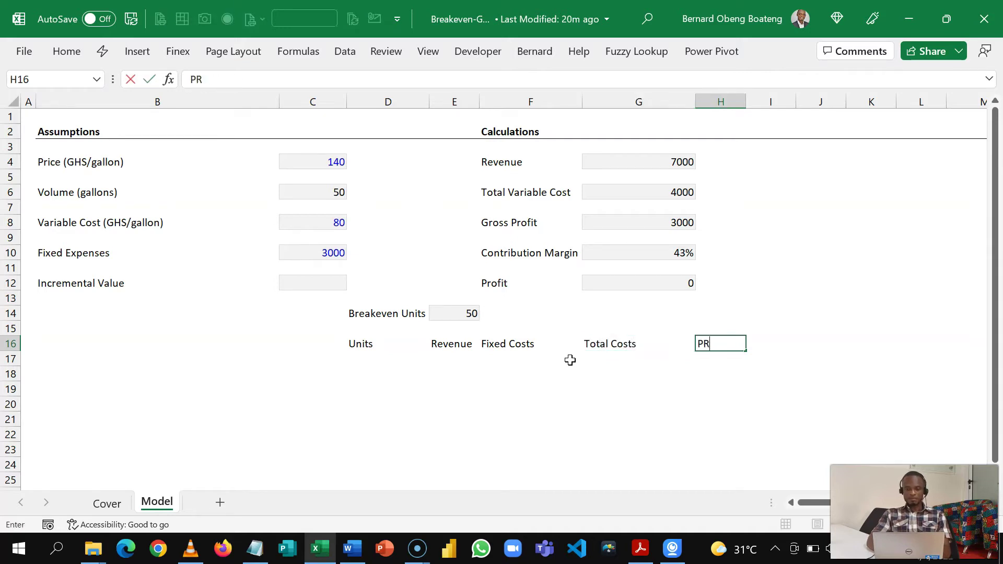
key("Return")
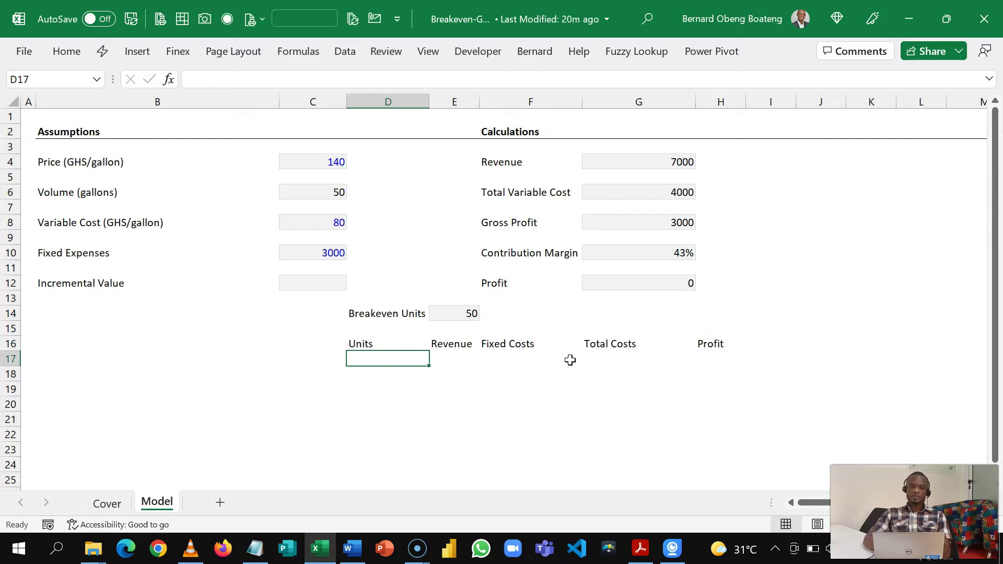
Enter 0 as the starting units in D17 and set Incremental Value to 10.
type("0")
key("Return")
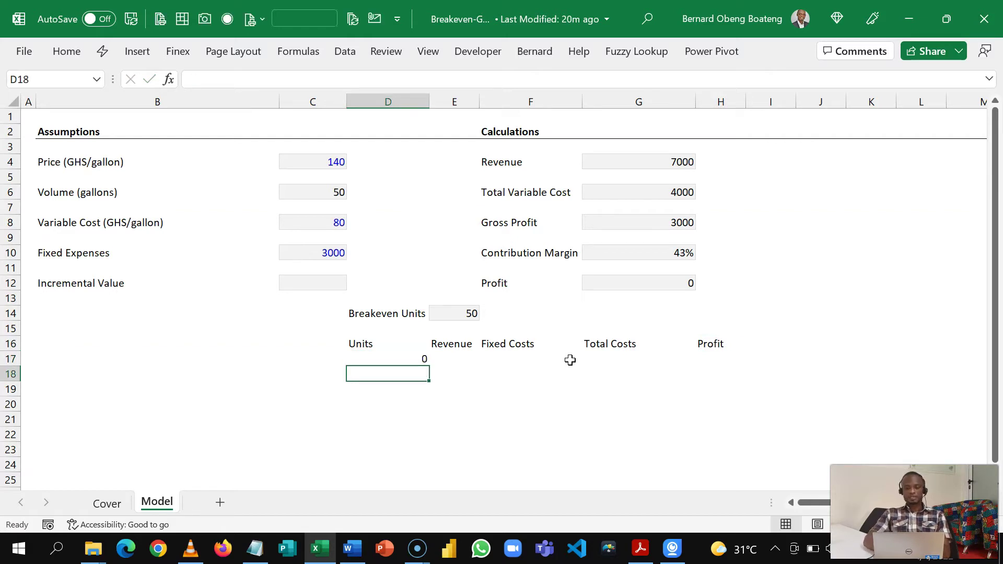
left_click(329, 282)
type("10")
key("Return")
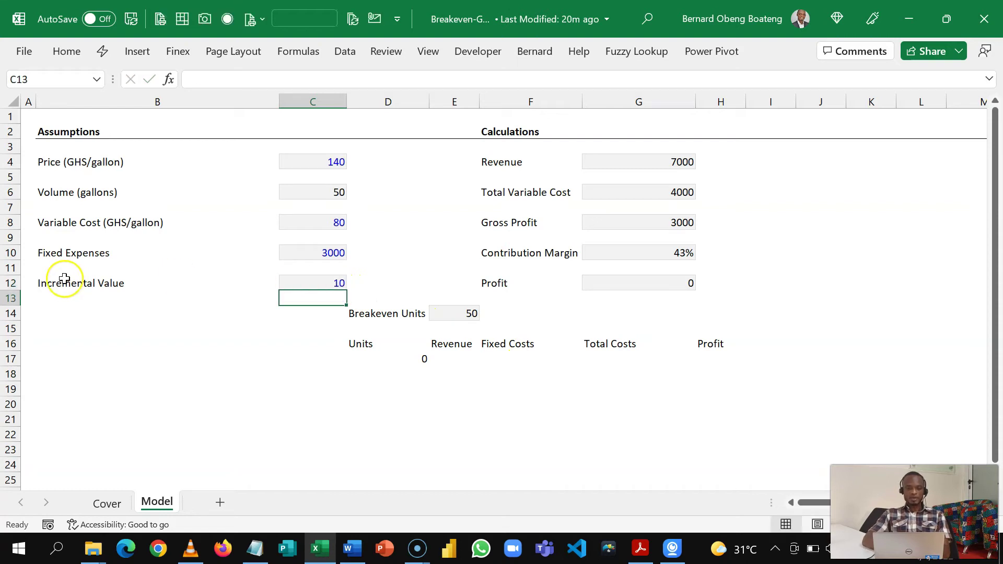
Put =D17+C$12 in D18 and fill it down to D25.
left_click(397, 356)
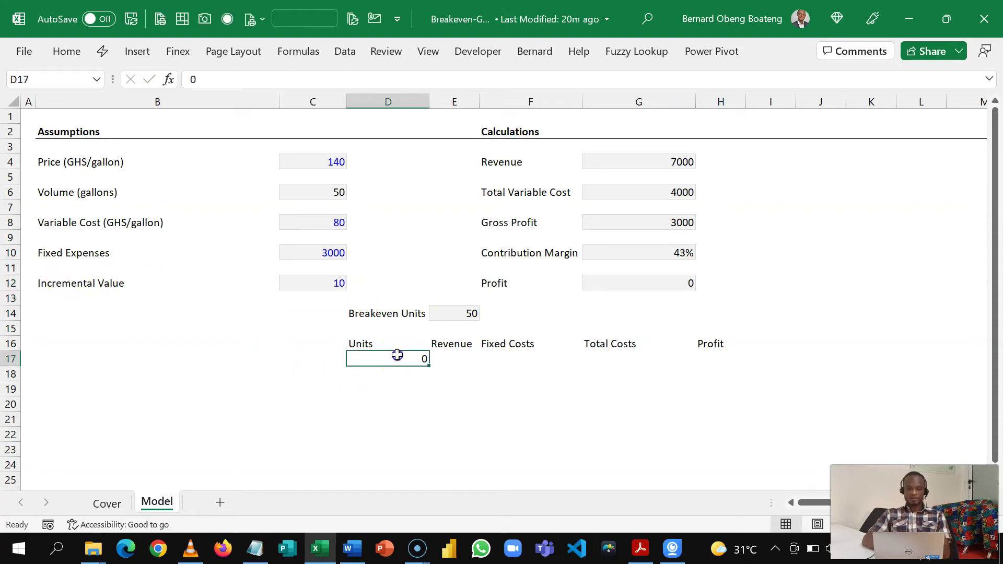
left_click(396, 375)
type("=")
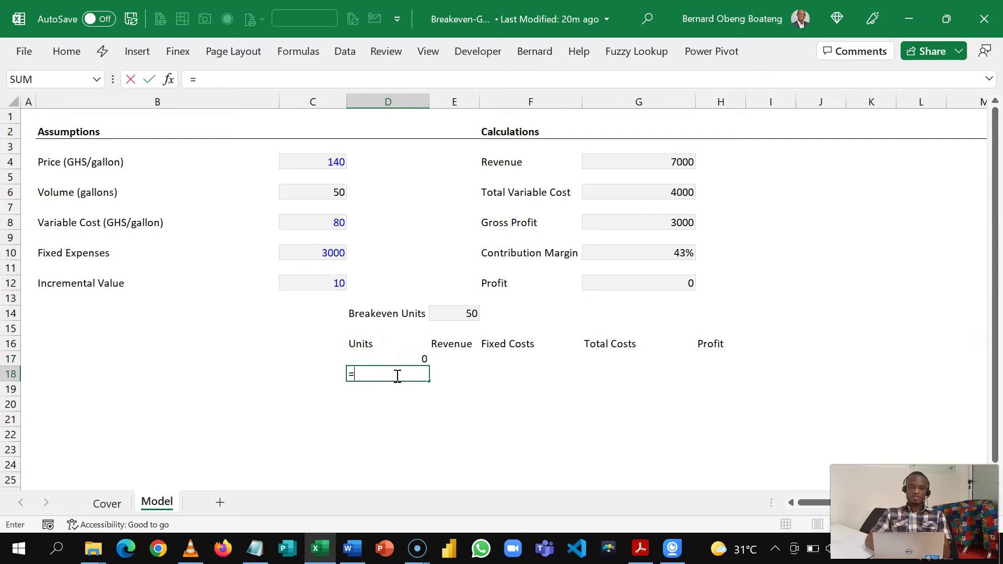
key("Up")
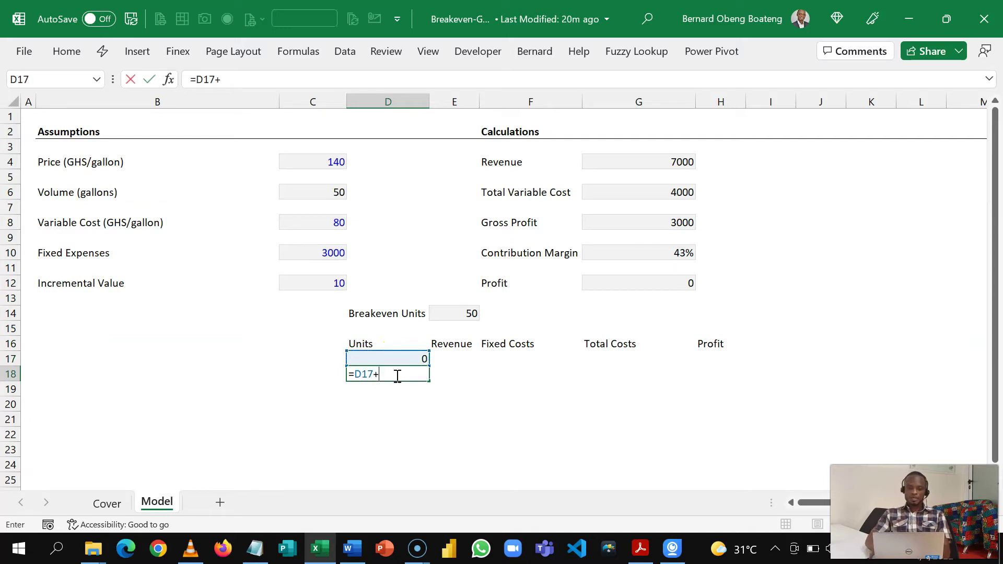
type("+")
left_click(312, 283)
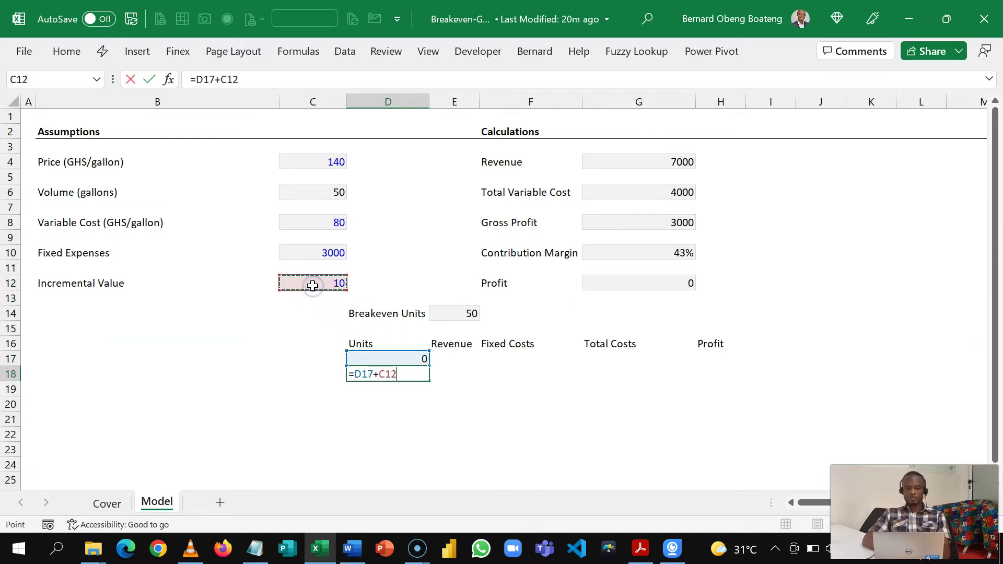
key("F4")
key("F4")
key("Return")
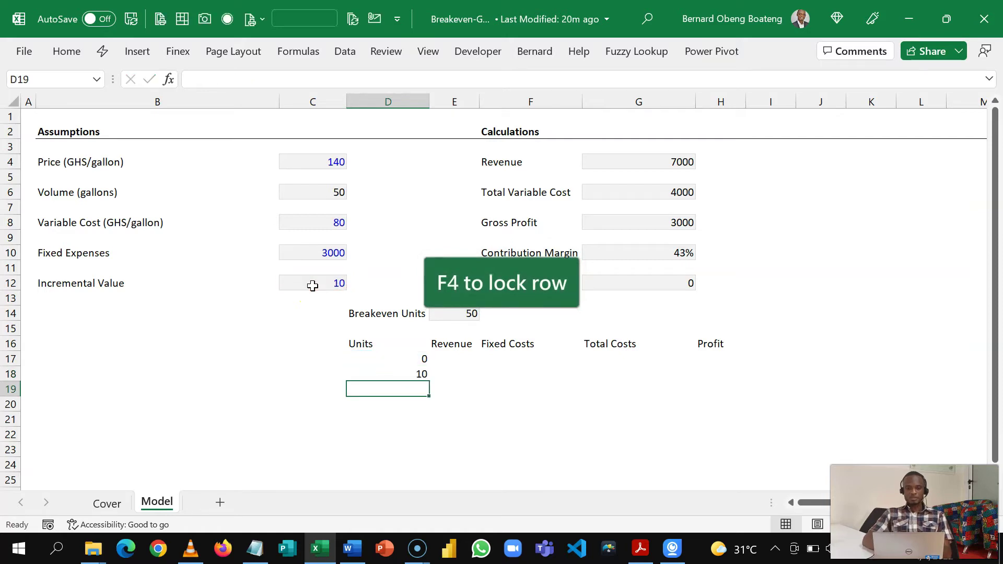
key("Up")
key("shift+Down")
key("shift+Down")
key("shift+Down")
key("shift+Down")
key("shift+Down")
key("shift+Down")
key("shift+Down")
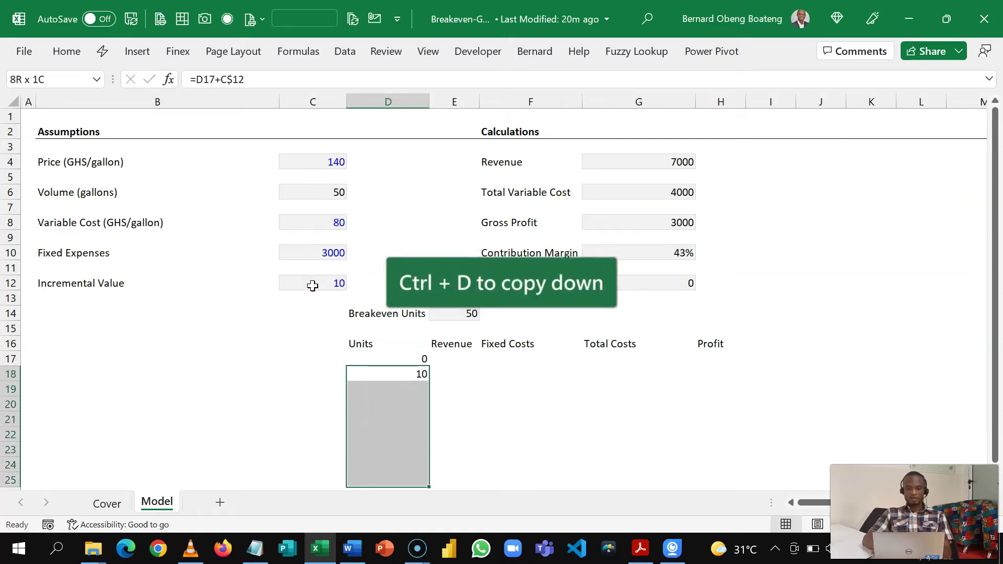
key("ctrl+d")
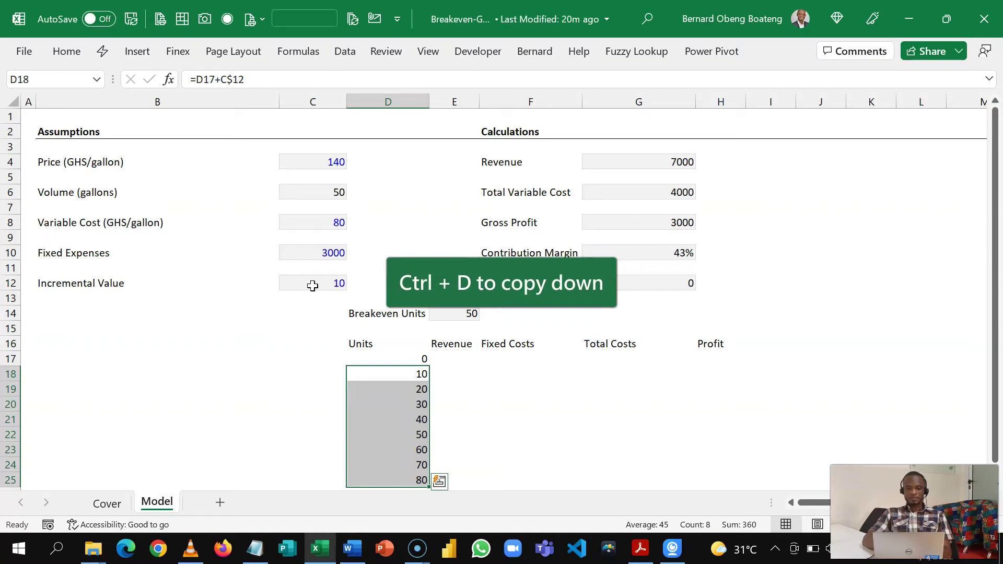
key("Up")
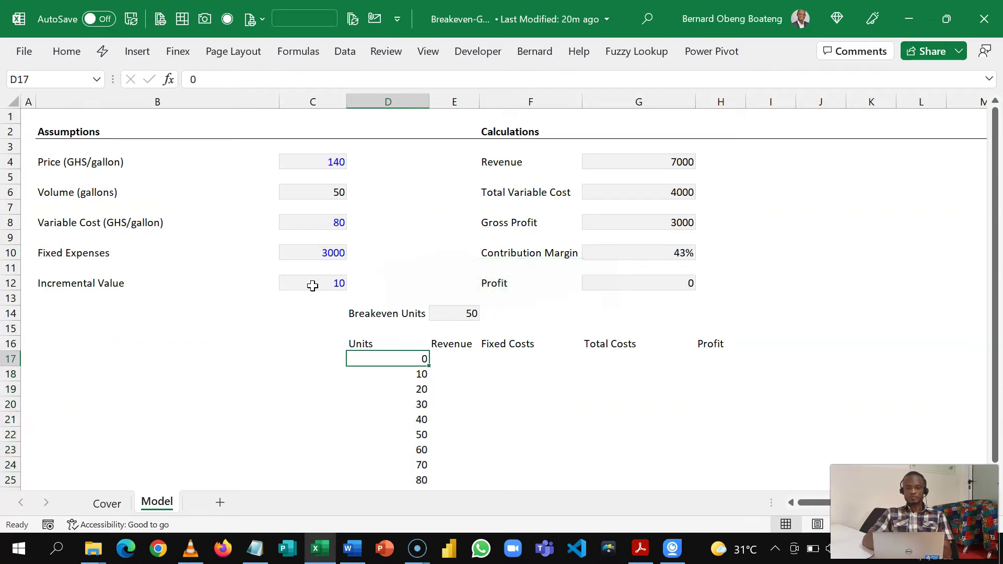
Enter =D17*C$4 in E17 with the price reference locked.
key("Right")
type("=")
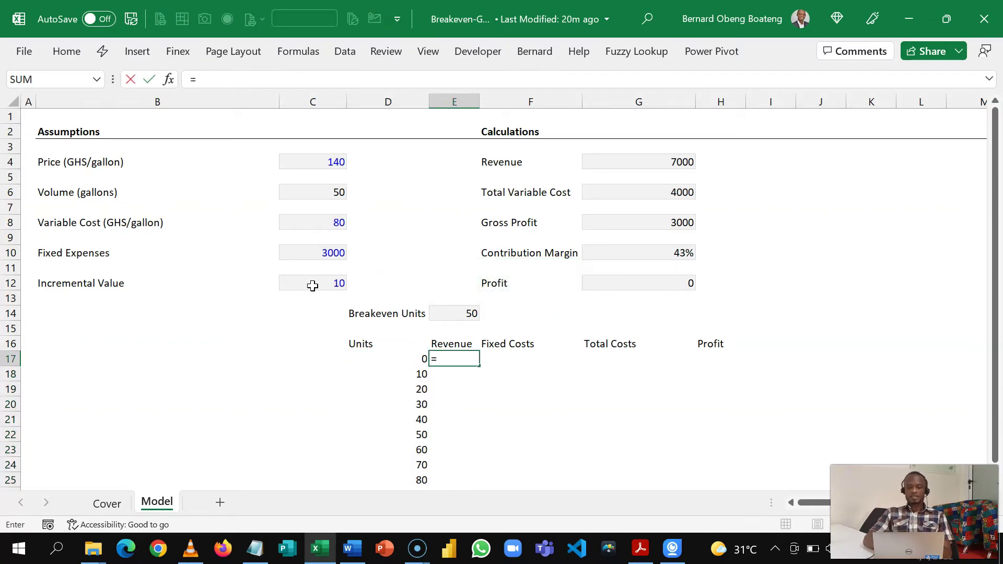
key("Left")
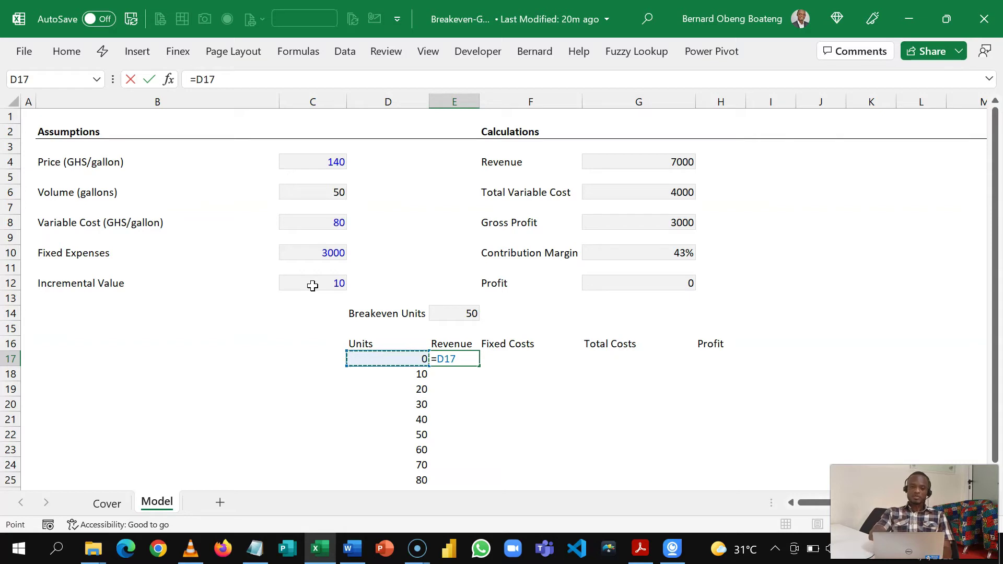
type("*")
left_click(326, 159)
key("Return")
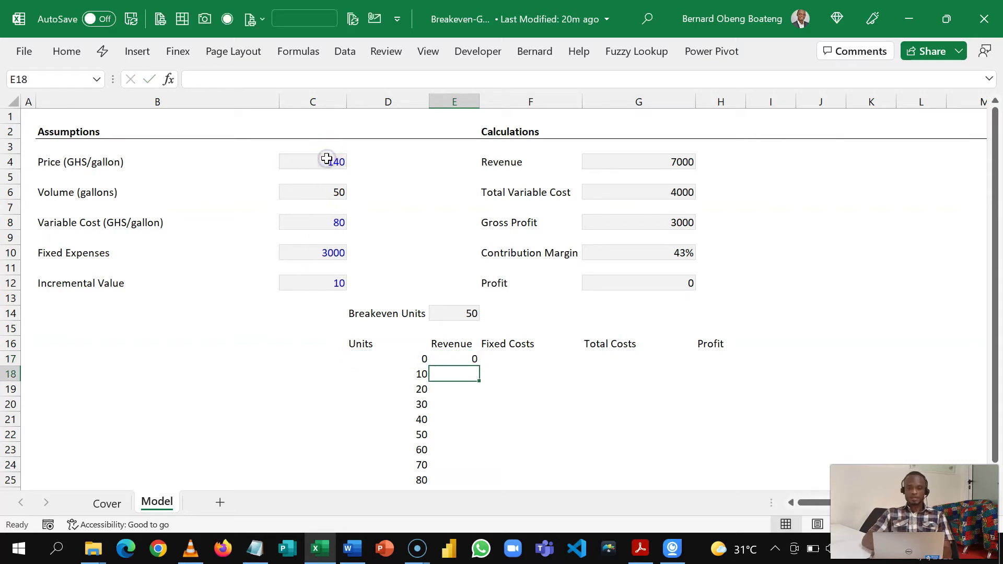
key("Up")
key("F2")
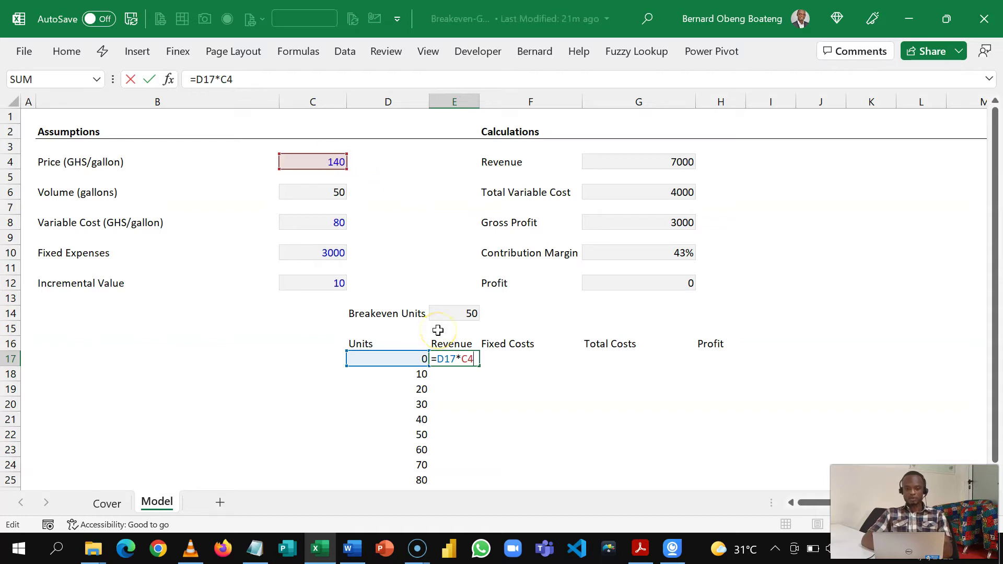
key("F4")
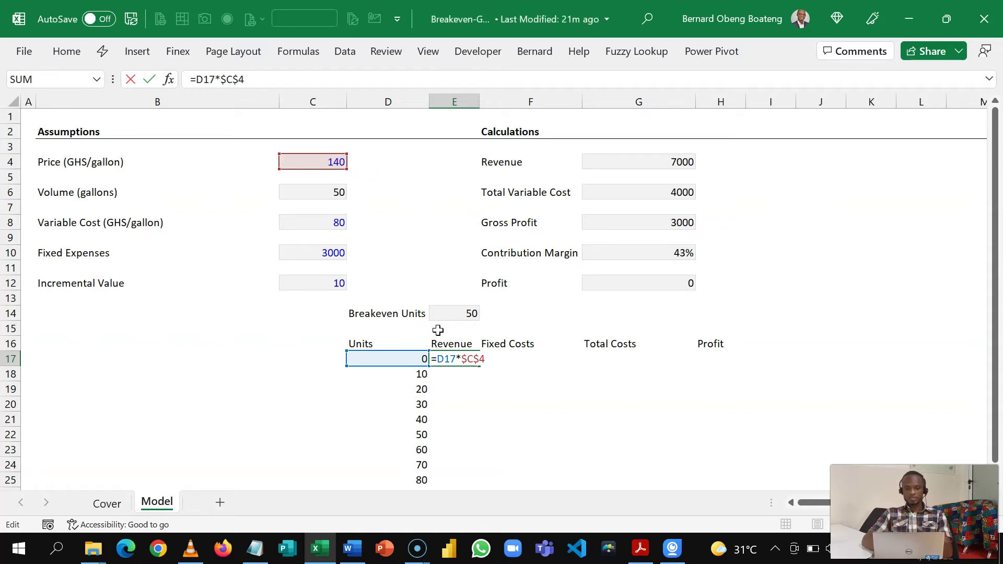
key("Return")
Fill the Revenue formula down to E25.
key("Up")
key("shift+Down")
key("shift+Down")
key("shift+Down")
key("shift+Down")
key("shift+Down")
key("shift+Down")
key("shift+Down")
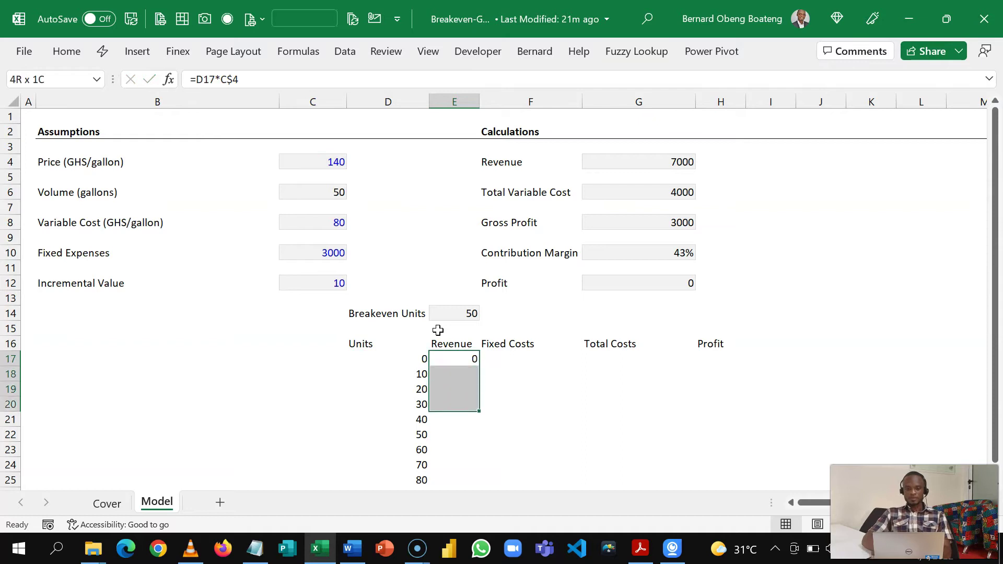
key("shift+Down")
key("ctrl+d")
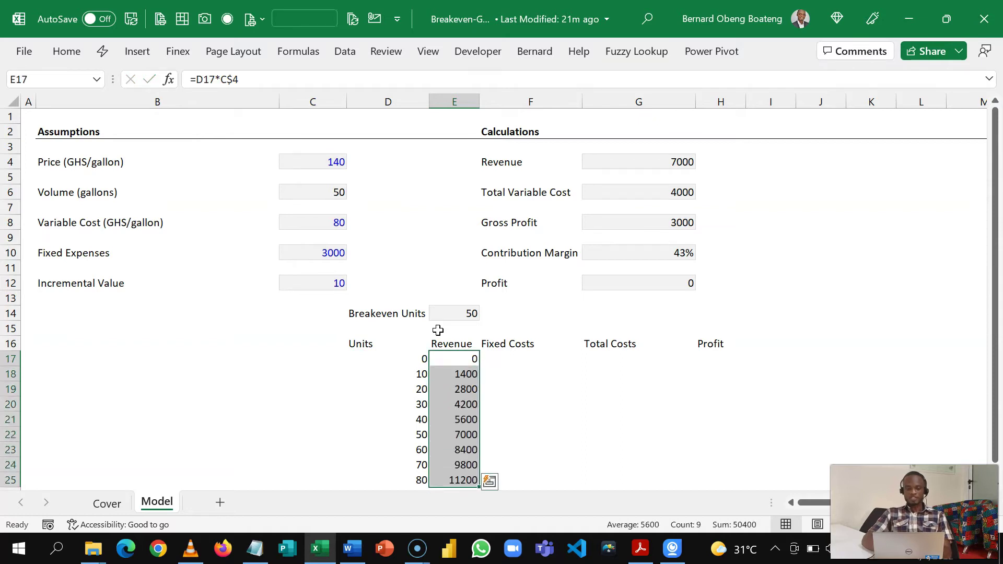
Enter =$C$10 in F17 and fill 3000 down the Fixed Costs column.
key("Right")
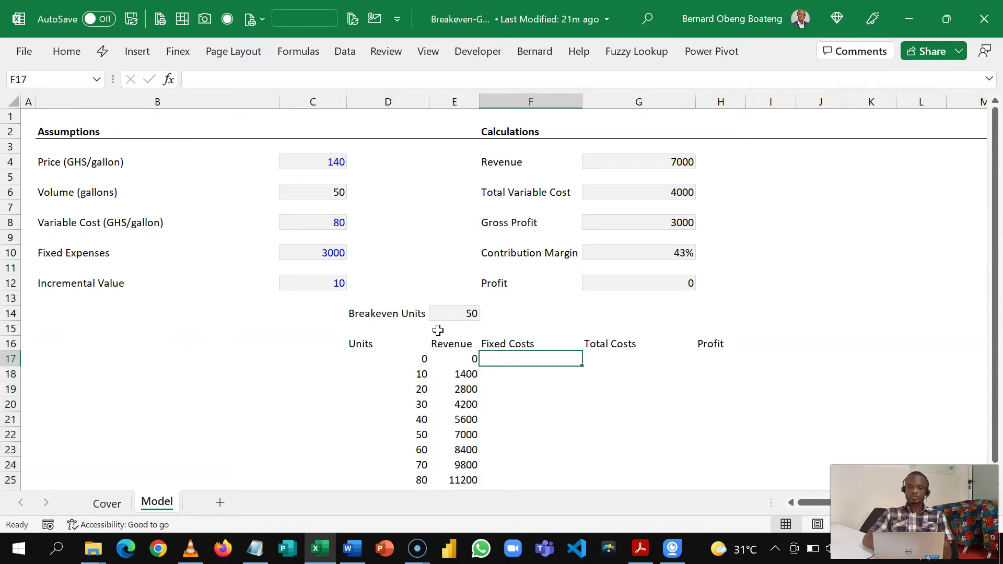
type("=")
left_click(316, 250)
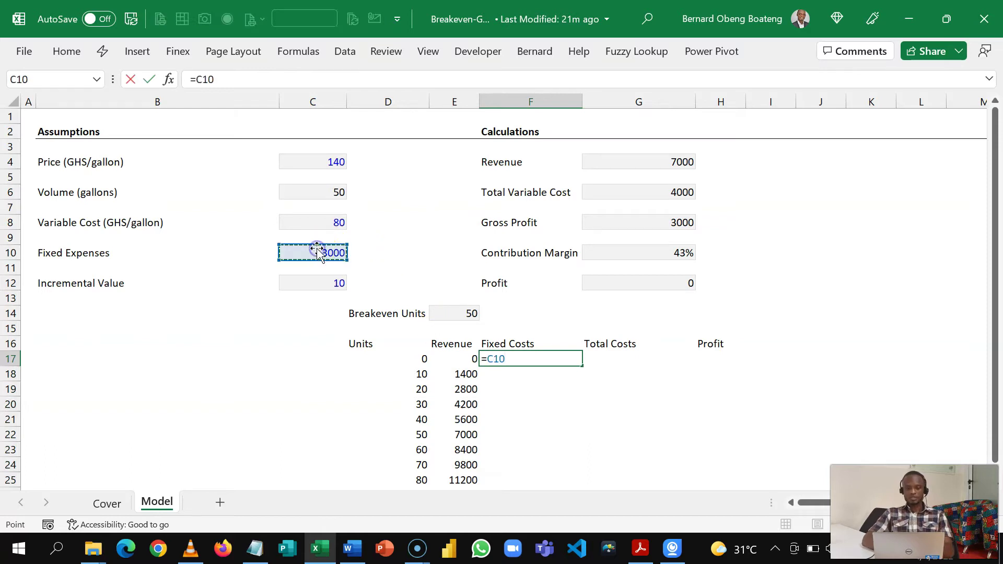
key("F4")
key("Return")
key("shift+Down")
key("shift+Down")
key("shift+Down")
key("shift+Down")
key("shift+Down")
key("shift+Down")
key("shift+Down")
key("shift+Down")
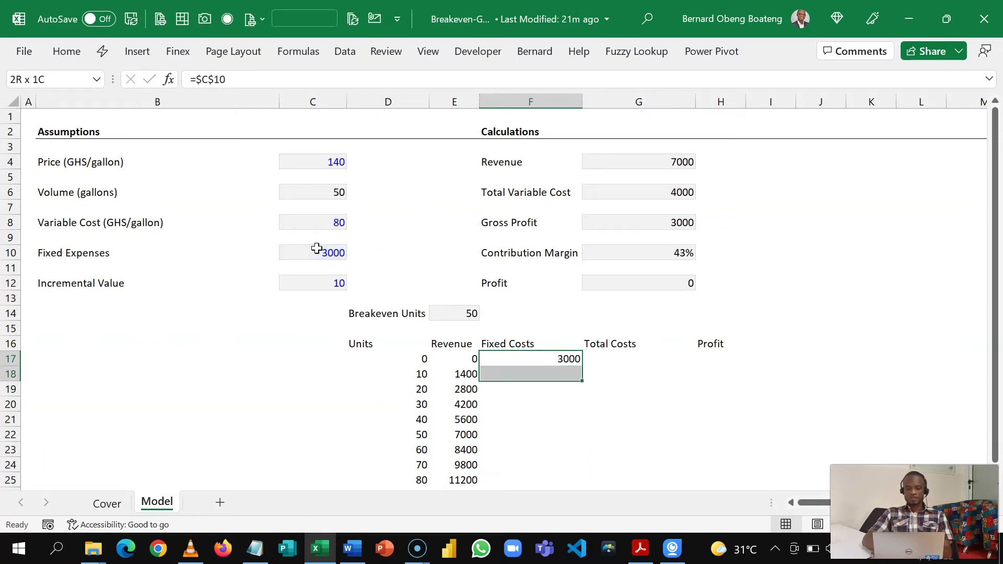
key("ctrl+d")
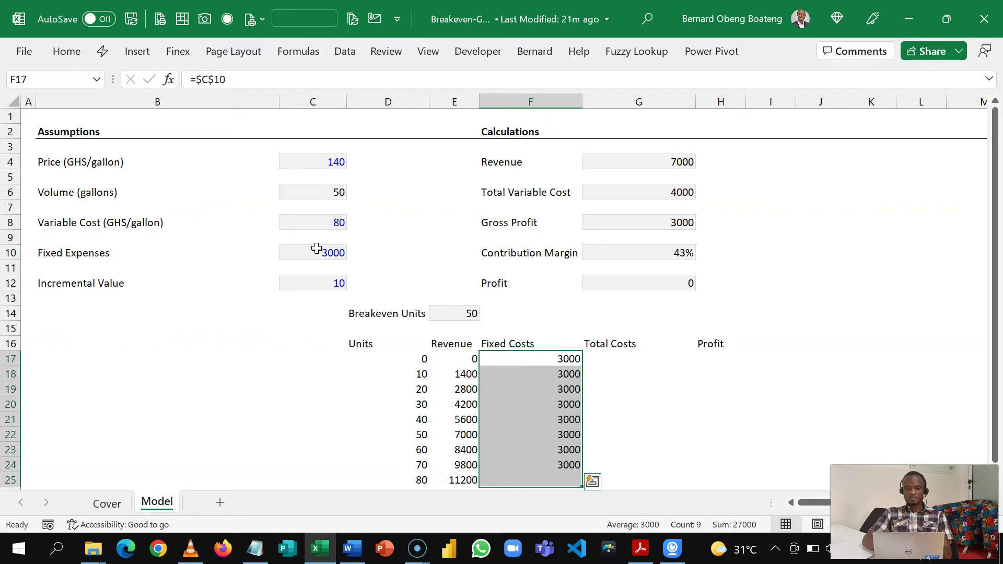
key("Right")
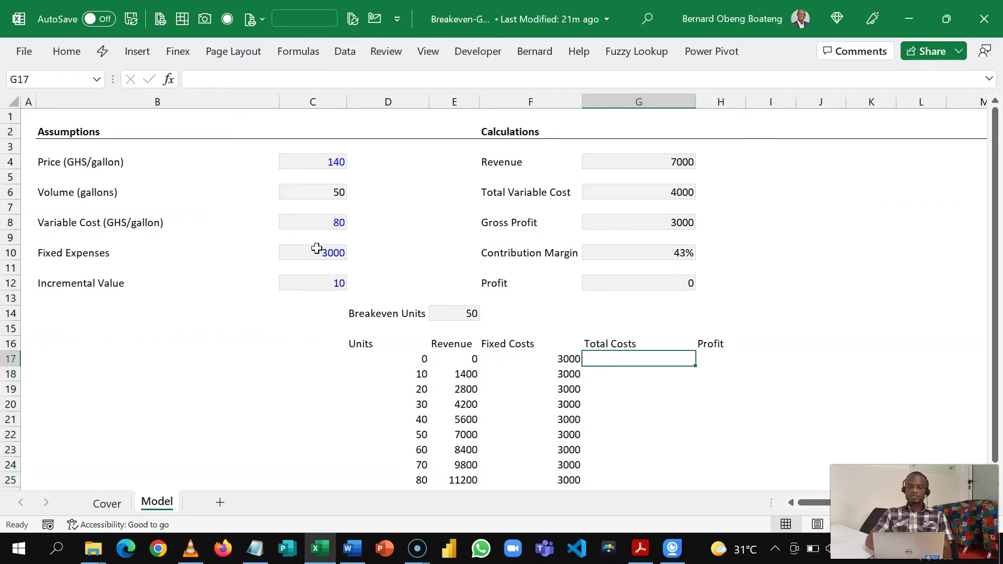
Enter =SUM(F17,D17*C$8) in G17 for the first Total Costs value.
type("=sum")
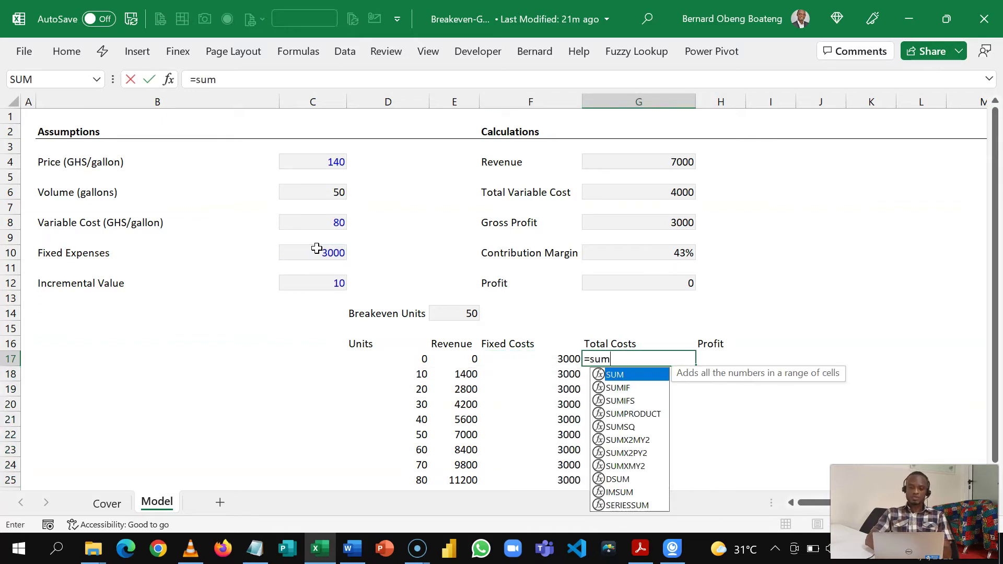
key("Tab")
left_click(544, 360)
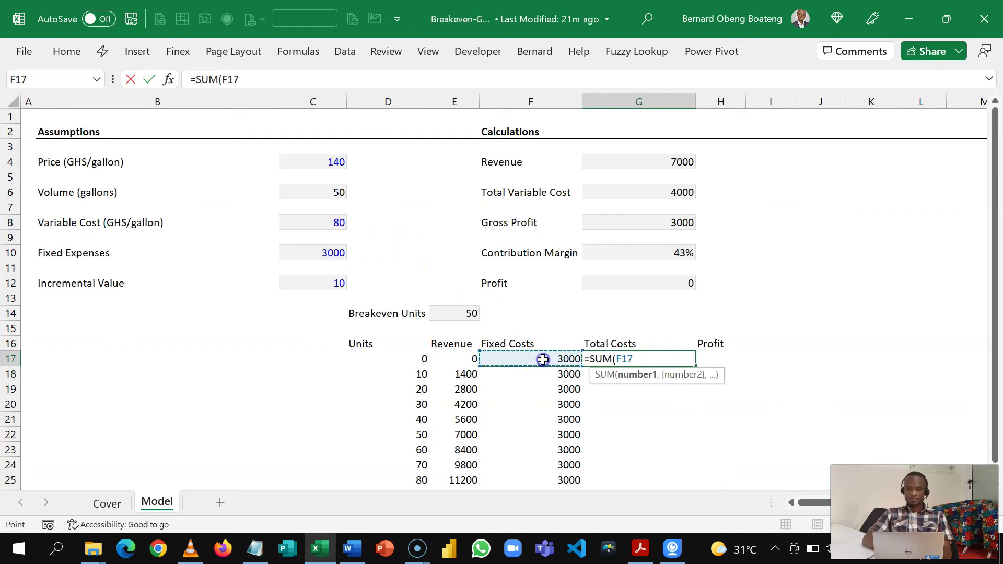
type(",")
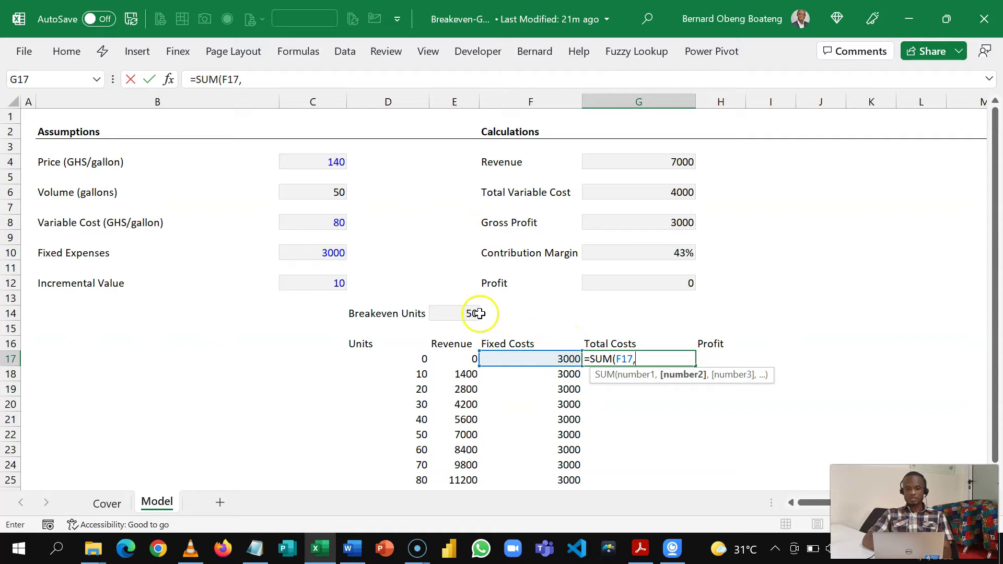
left_click(408, 358)
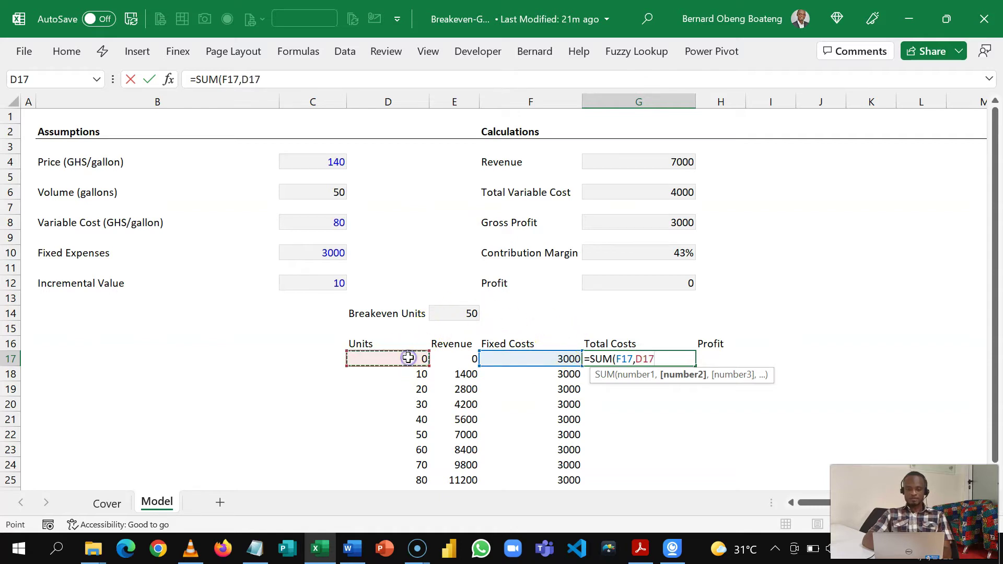
type("*")
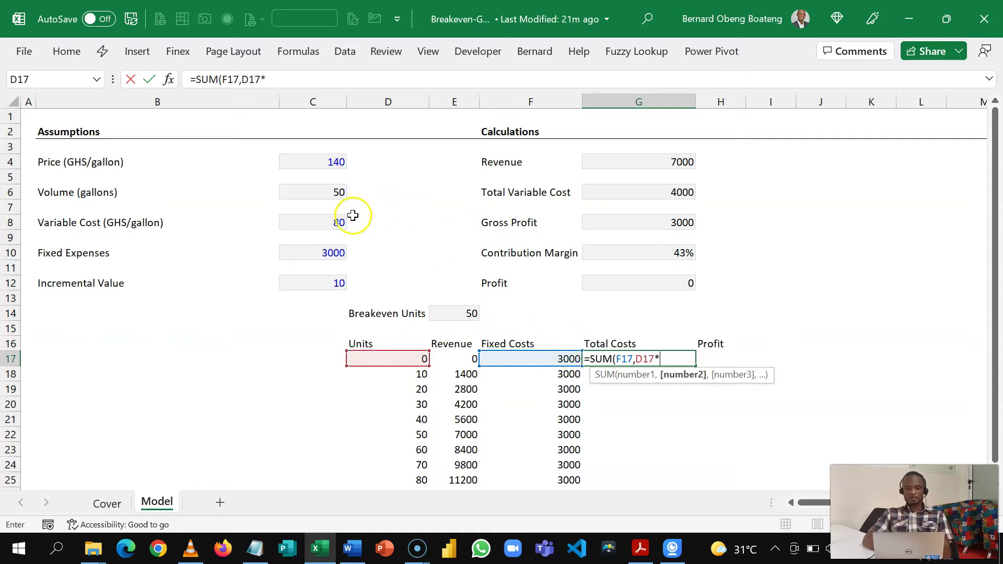
left_click(339, 224)
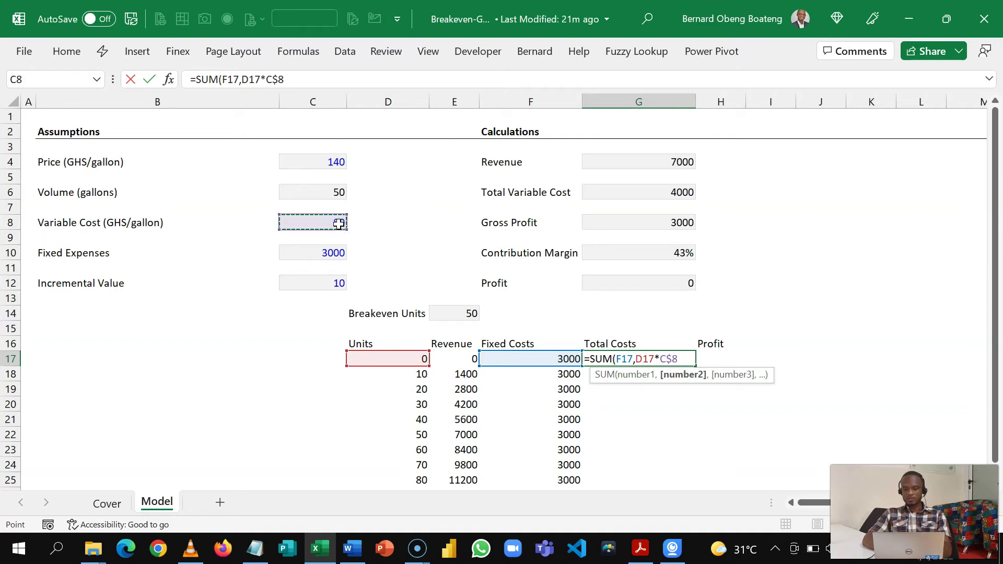
type(")")
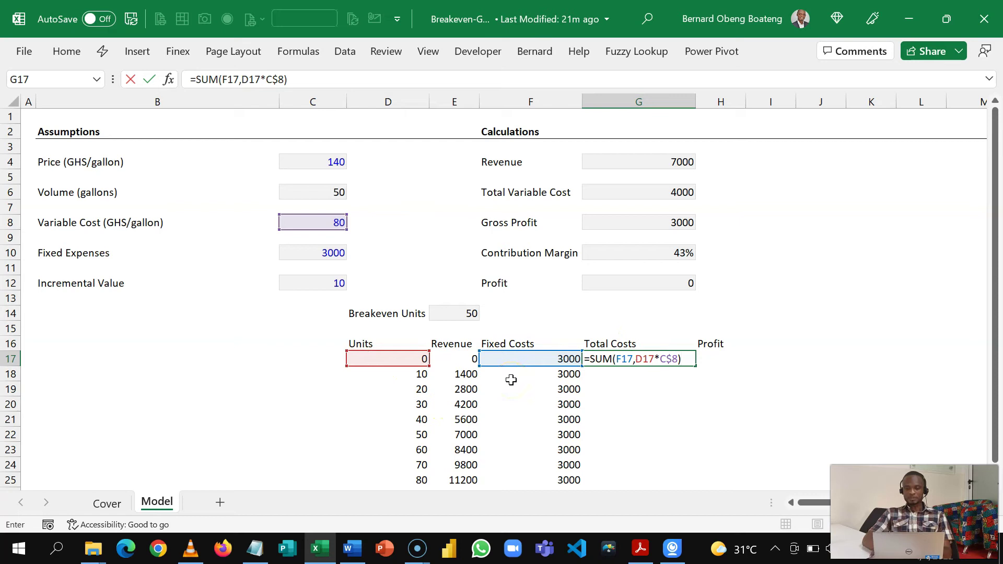
key("Return")
Fill the Total Costs formula down to G25, reaching 9400.
key("Up")
key("shift+Down")
key("shift+Down")
key("shift+Down")
key("shift+Down")
key("shift+Down")
key("shift+Down")
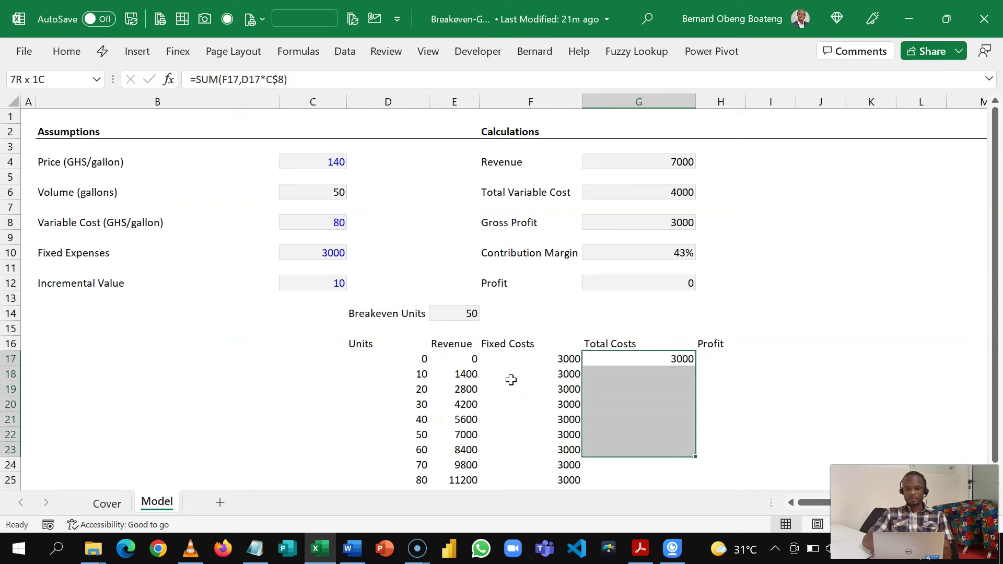
key("shift+Down")
key("shift+Down")
key("ctrl+d")
key("Right")
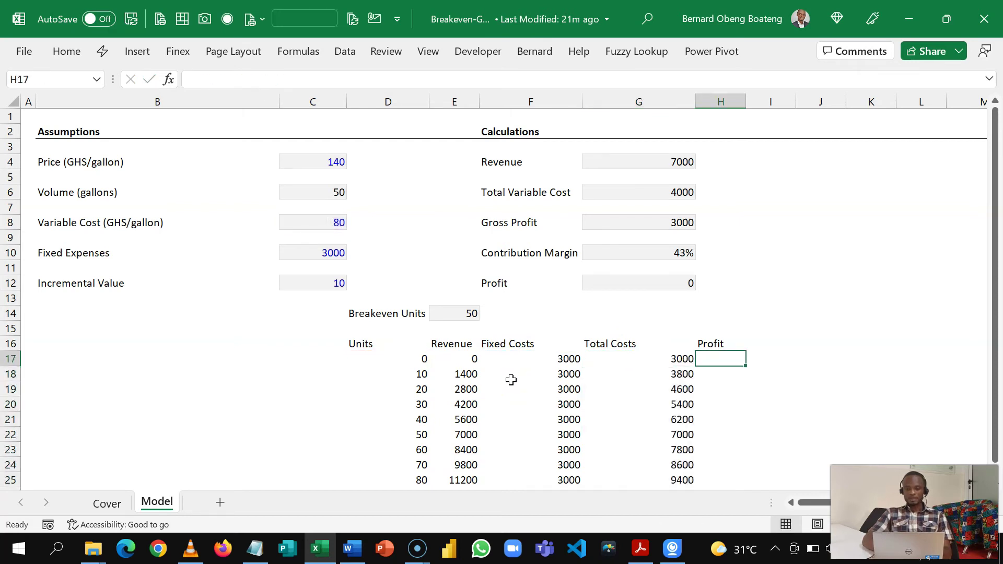
Enter =E17-G17 in H17 and fill it down the Profit column to H25.
type("=")
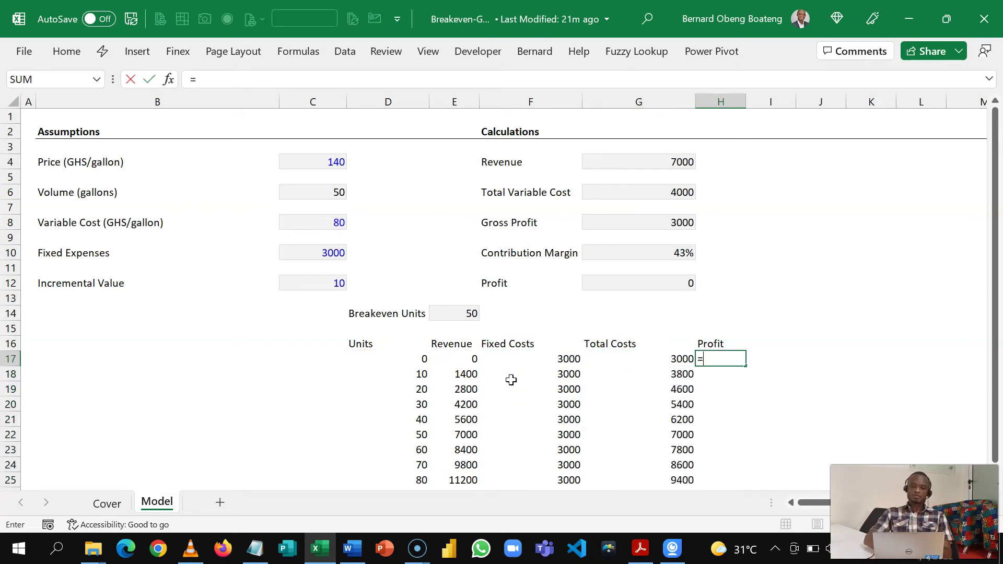
left_click(450, 360)
type("-")
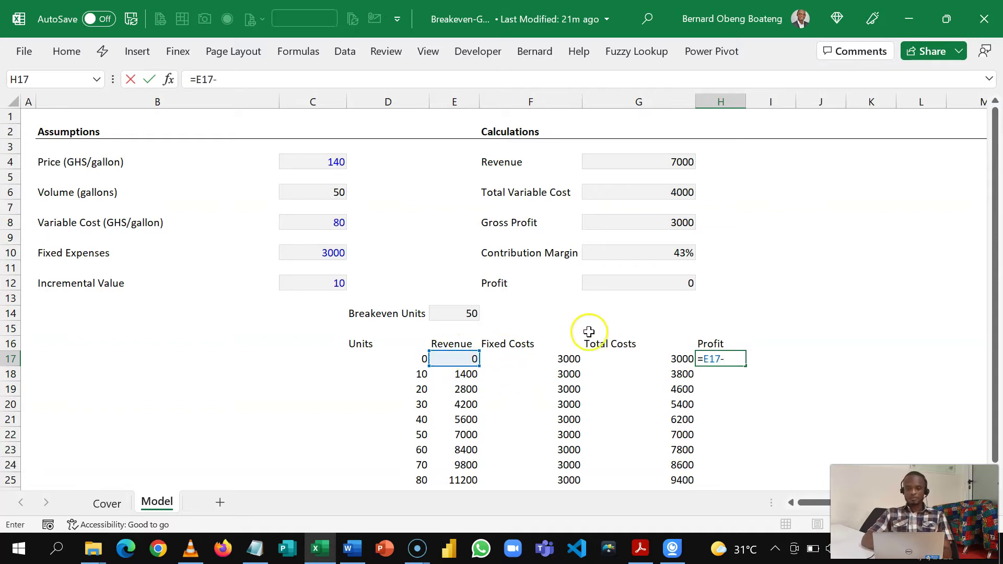
left_click(612, 359)
key("Return")
key("Up")
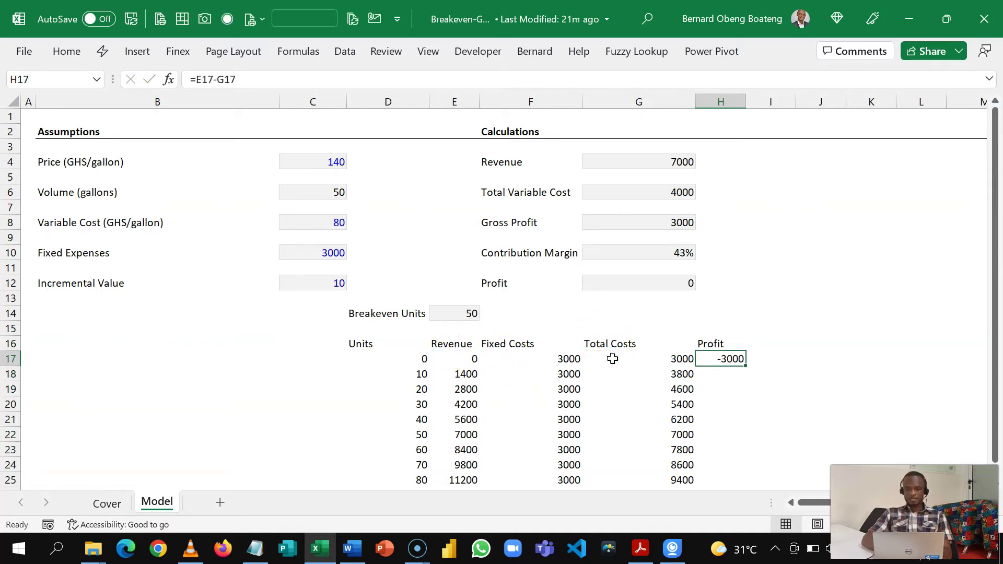
key("shift+Down")
key("shift+Down")
key("shift+Down")
key("shift+Down")
key("shift+Down")
key("shift+Down")
key("shift+Down")
key("shift+Down")
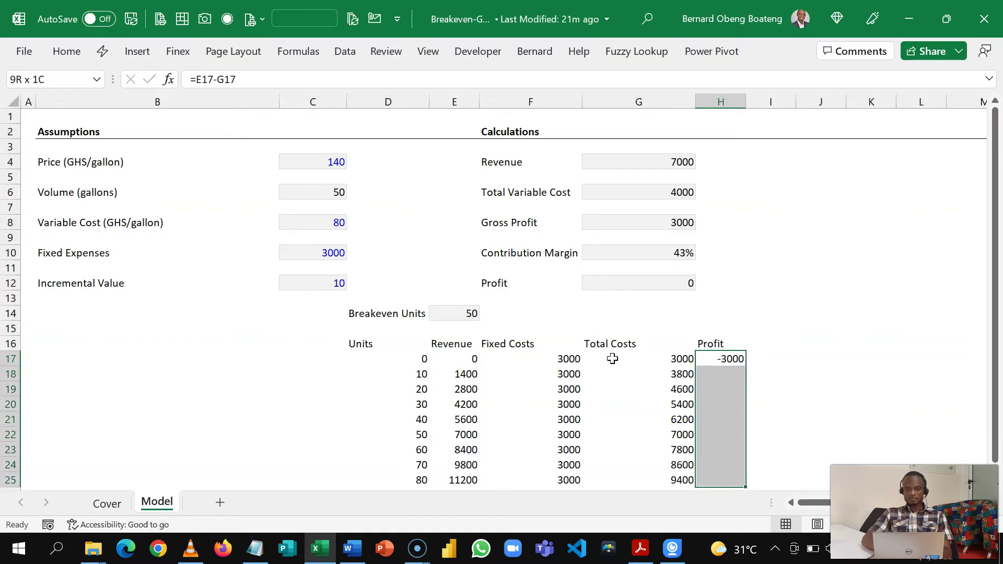
key("ctrl+d")
Make the 50-unit break-even row, D22:H22, bold.
key("Down")
key("Down")
key("Down")
key("Down")
key("Down")
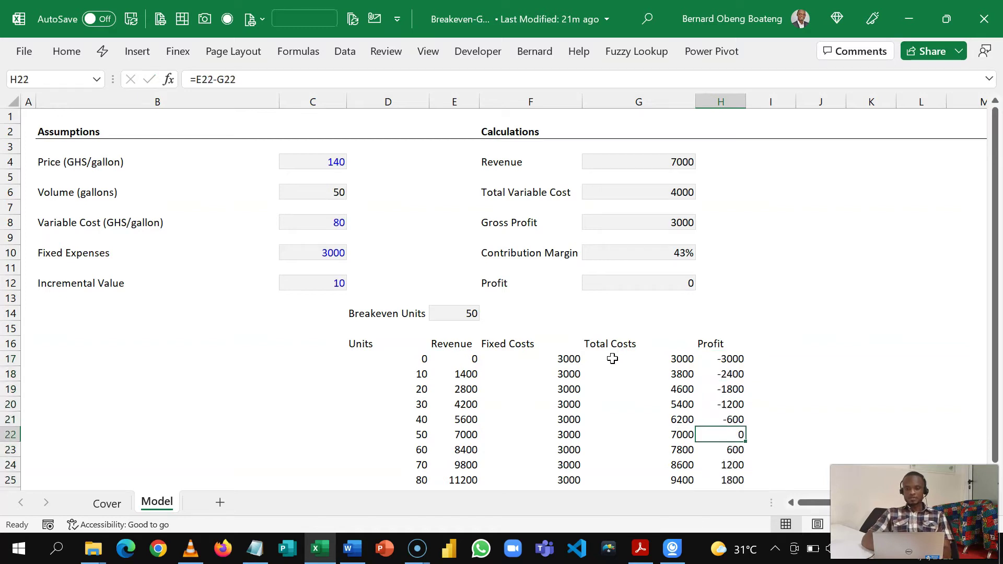
key("shift+Left")
key("shift+Left")
key("shift+Left")
key("shift+Left")
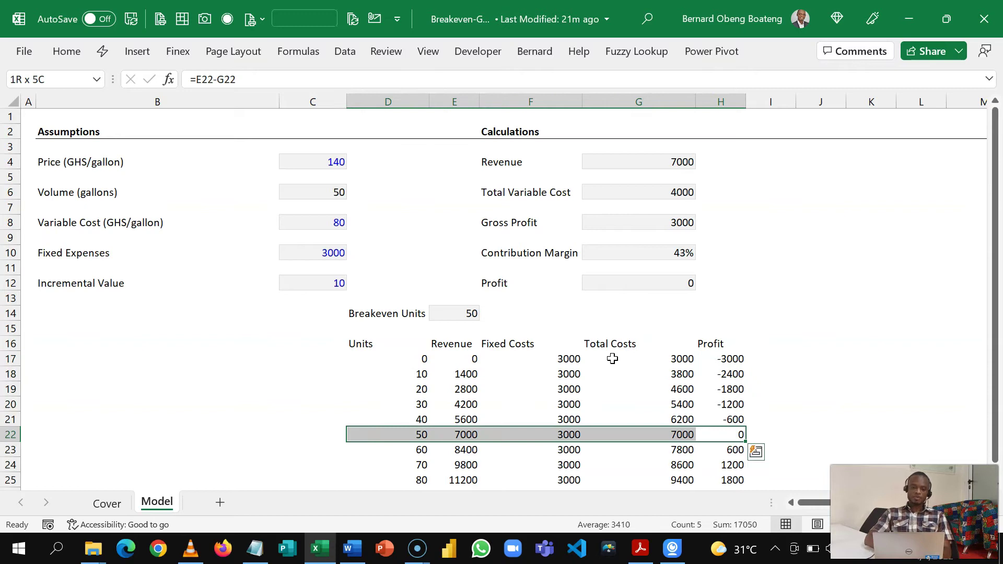
key("ctrl+b")
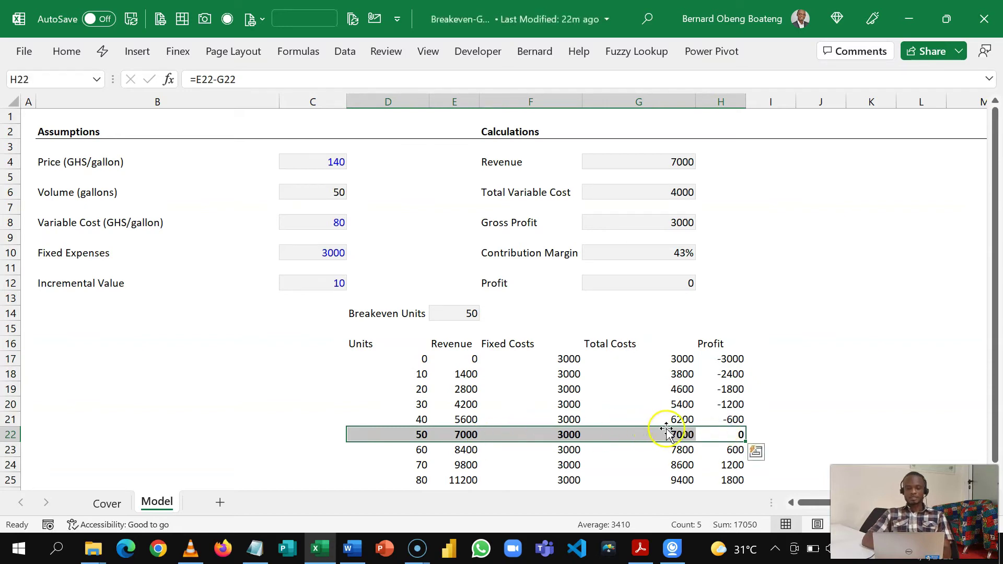
left_click(720, 436)
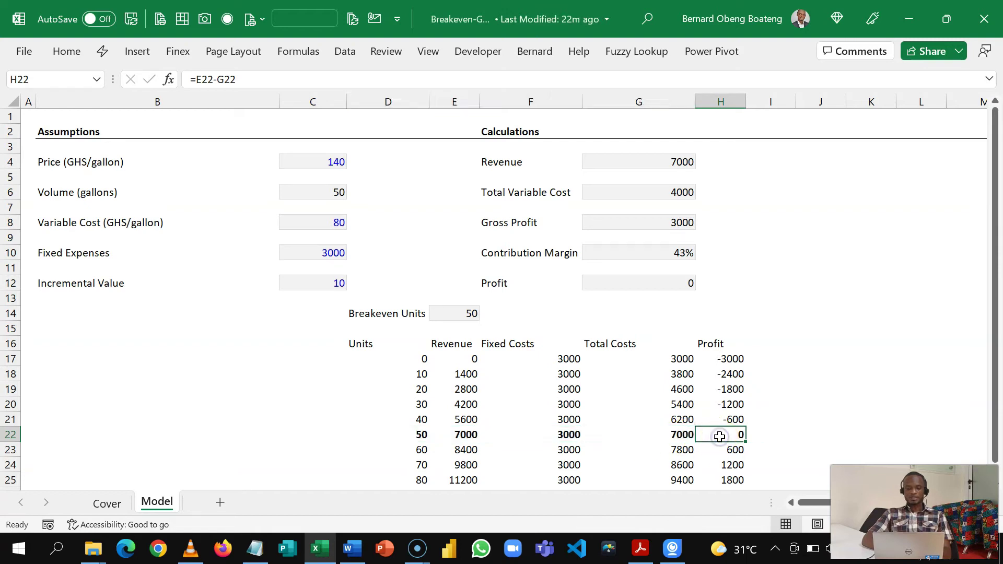
left_click(721, 456)
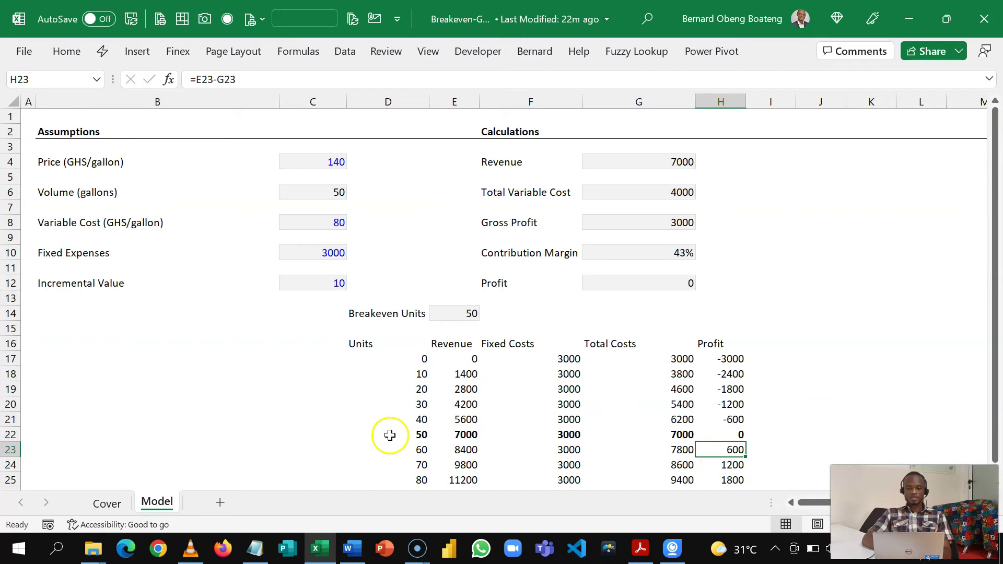
left_click(424, 437)
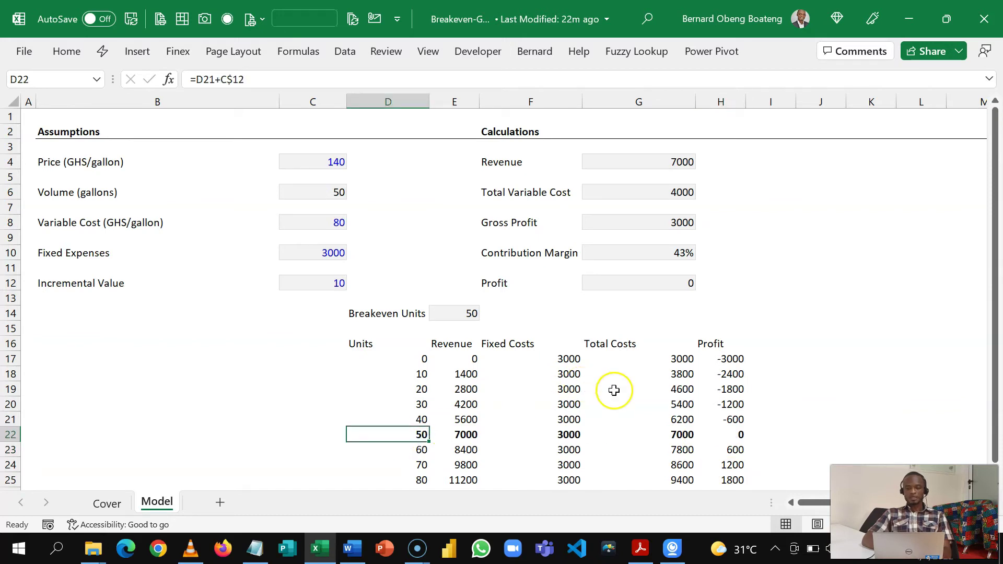
Apply All Borders to the whole table, D16:H25.
scroll(505, 299, "right", 3)
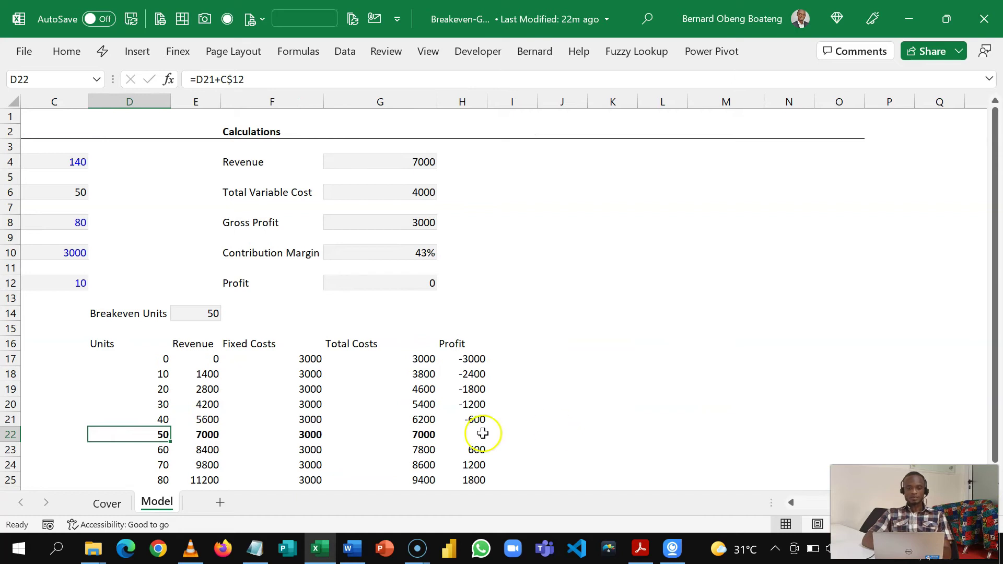
left_click_drag(111, 349, 451, 477)
key("alt+h")
key("b")
key("a")
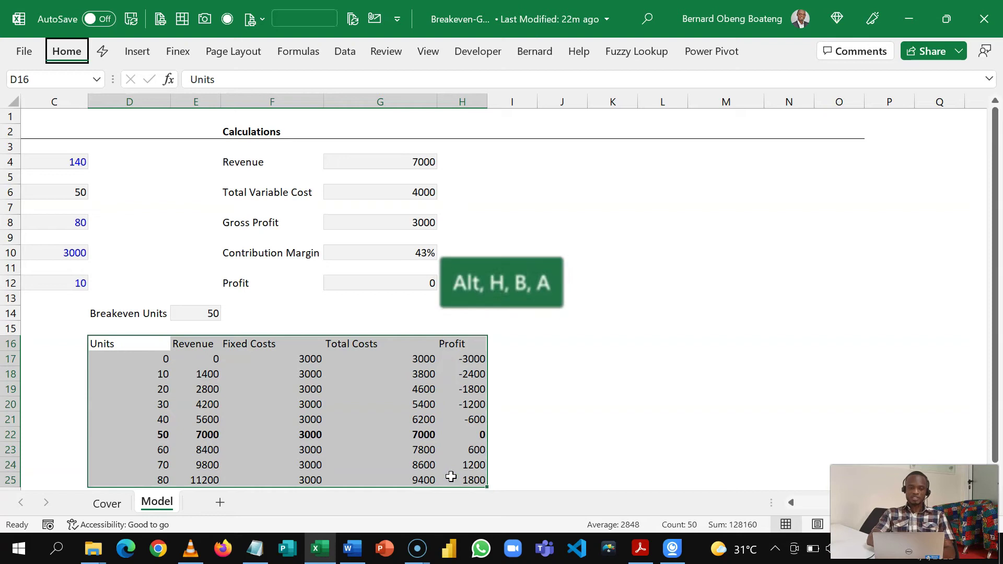
left_click(271, 387)
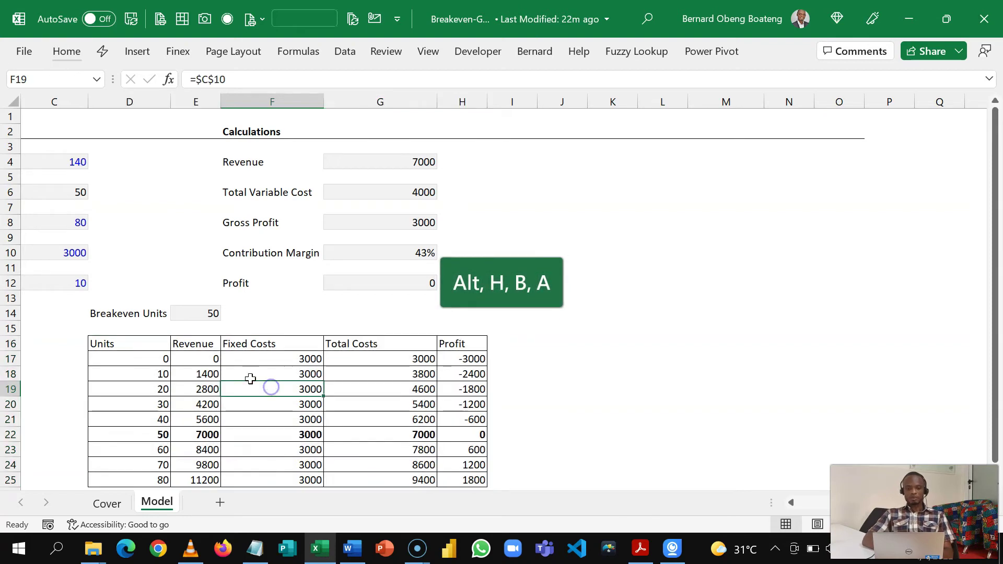
Select the Units through Total Costs columns, D16:G25, as the chart data.
left_click(146, 339)
key("ctrl+shift+Down")
key("shift+Right")
key("shift+Right")
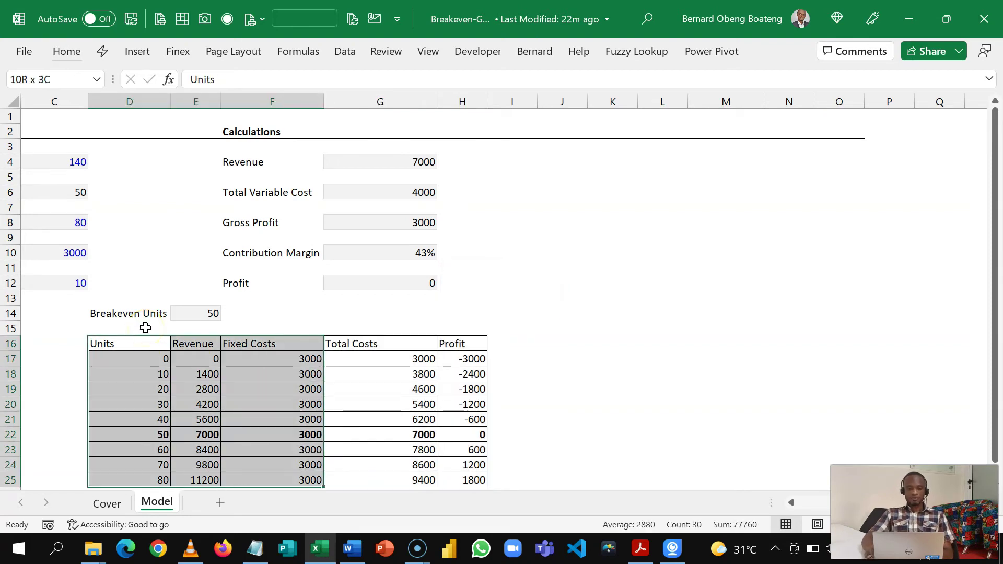
key("shift+Right")
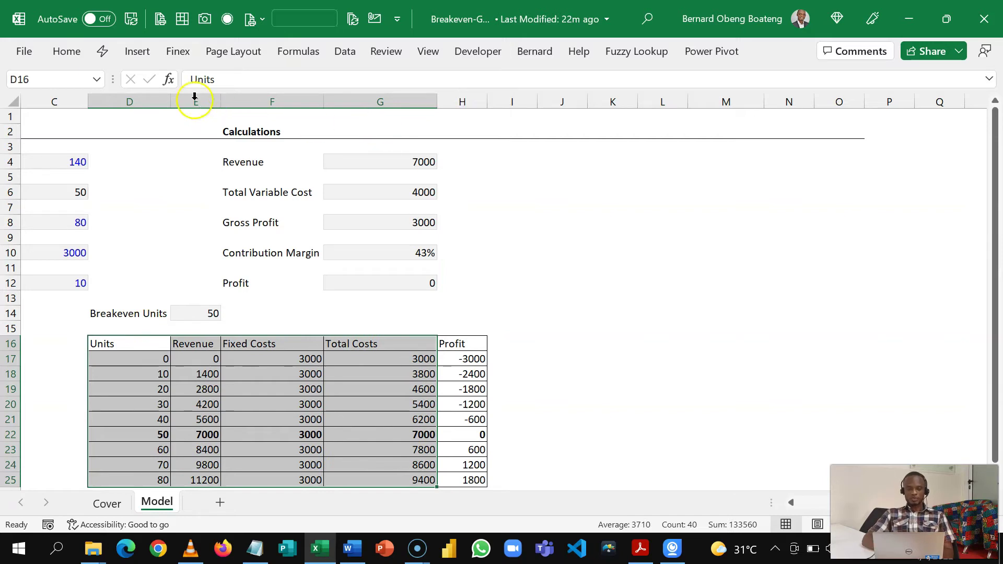
left_click(143, 56)
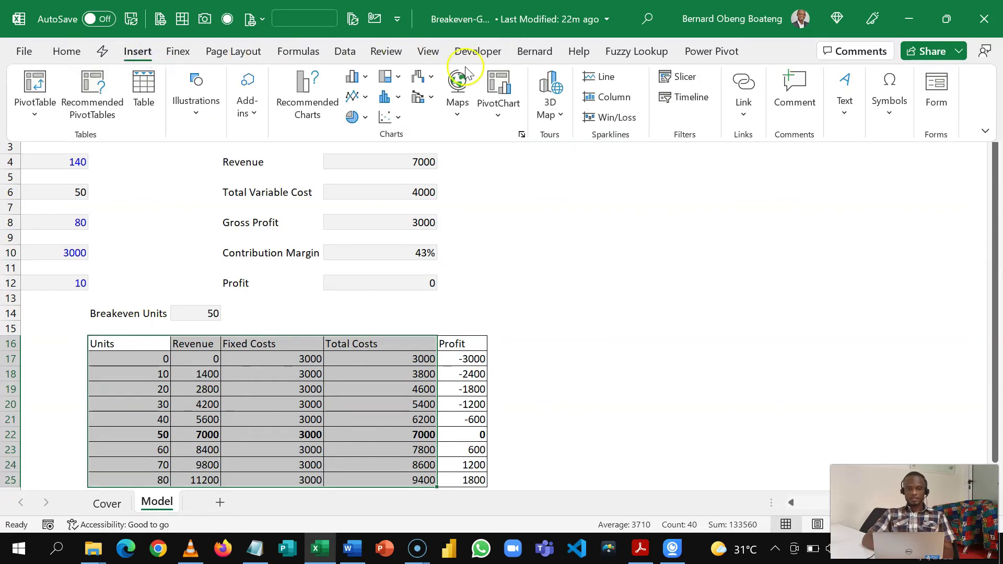
Insert a Scatter with Smooth Lines chart and move it right of the tables.
left_click(399, 120)
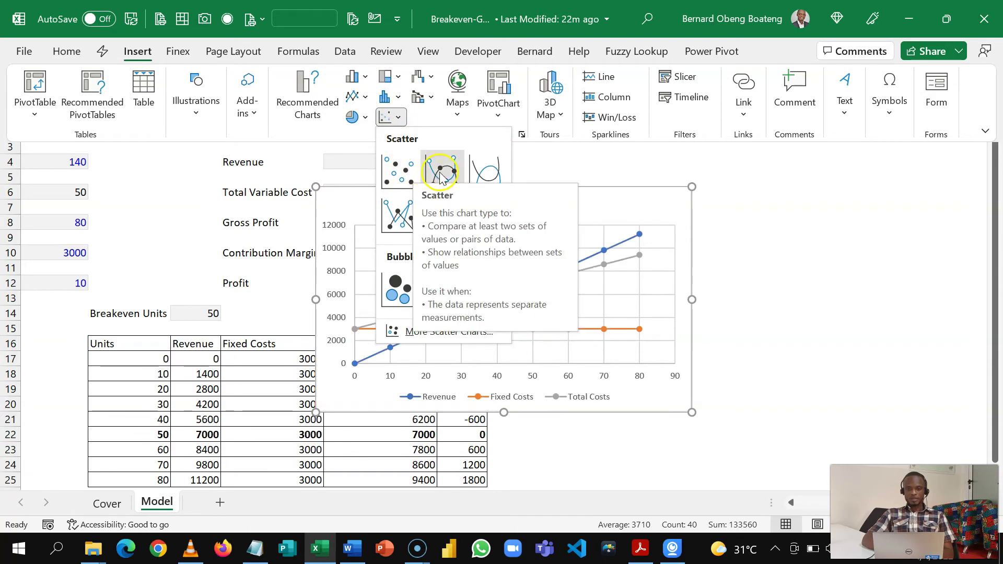
left_click(479, 179)
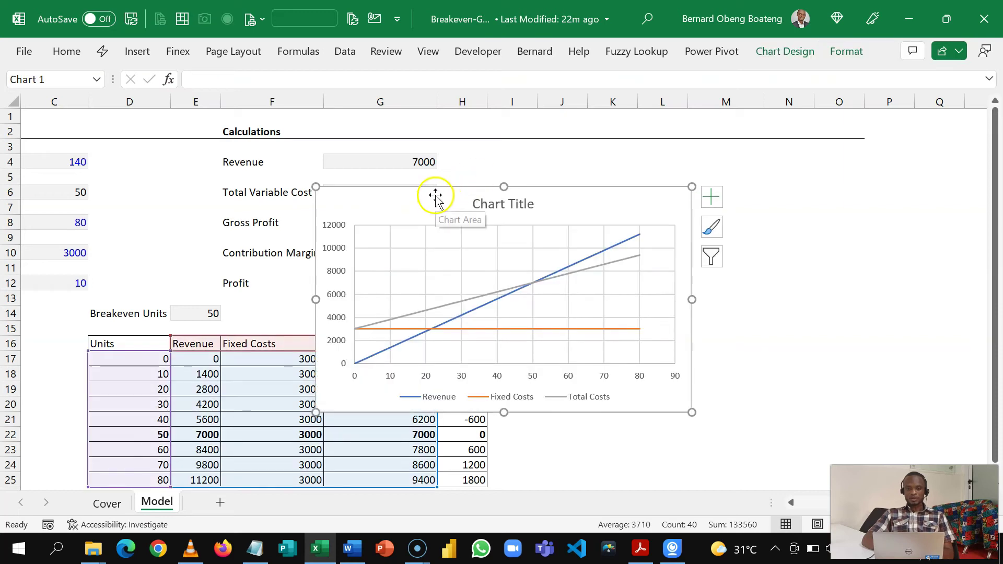
left_click_drag(437, 195, 626, 239)
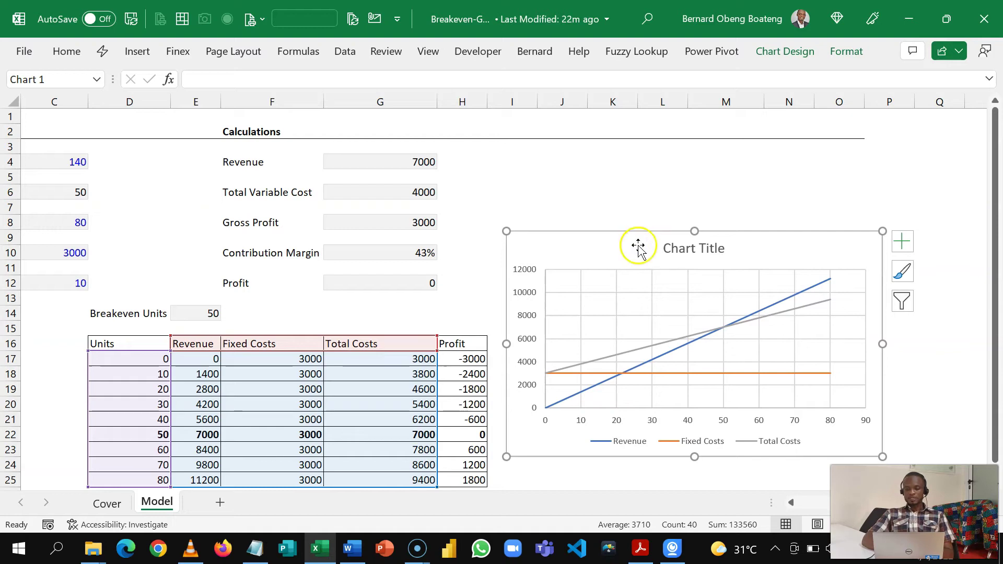
Retitle the chart 'Breakeven units'.
left_click(693, 249)
left_click(693, 249)
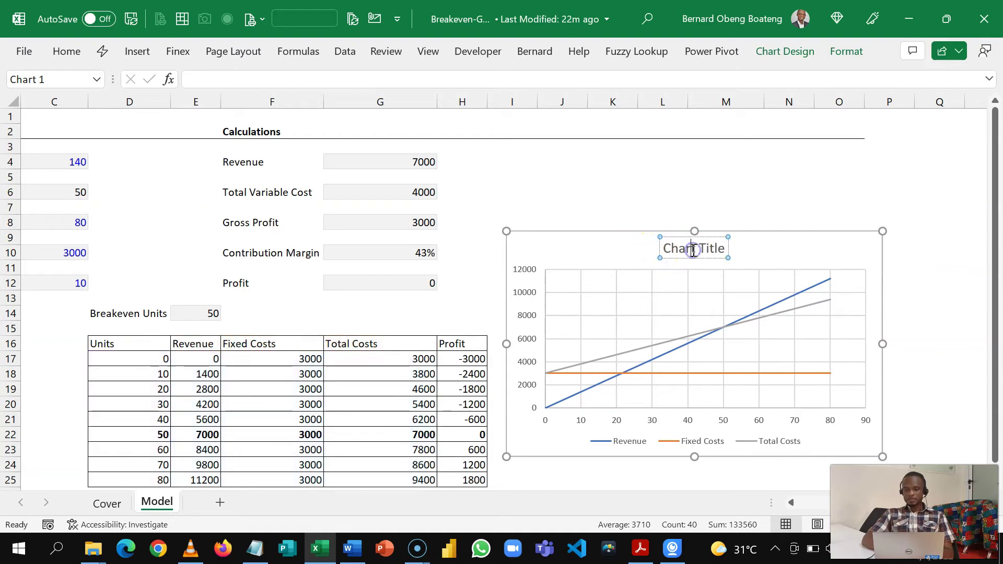
key("ctrl+a")
type("Brea")
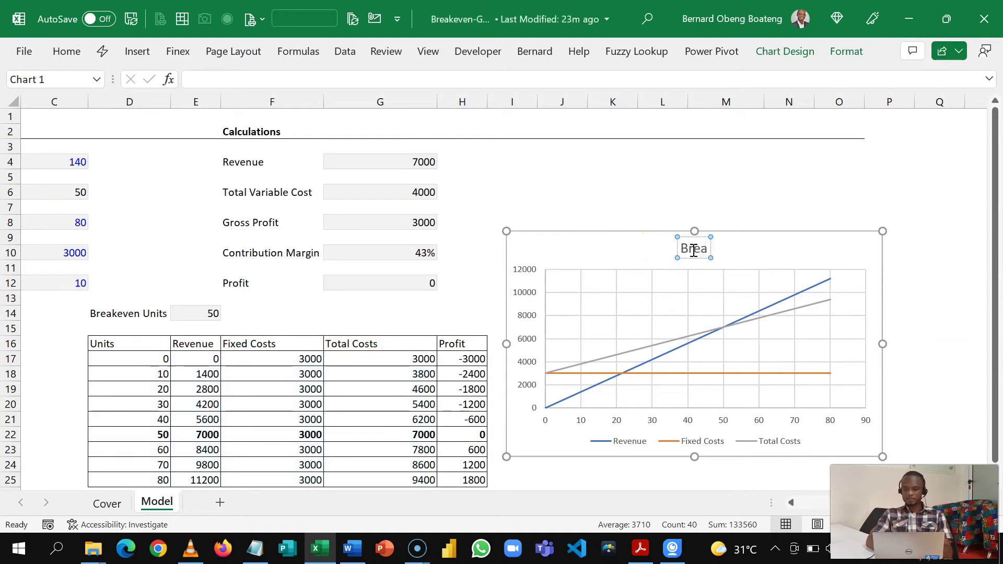
type("kevene")
key("BackSpace")
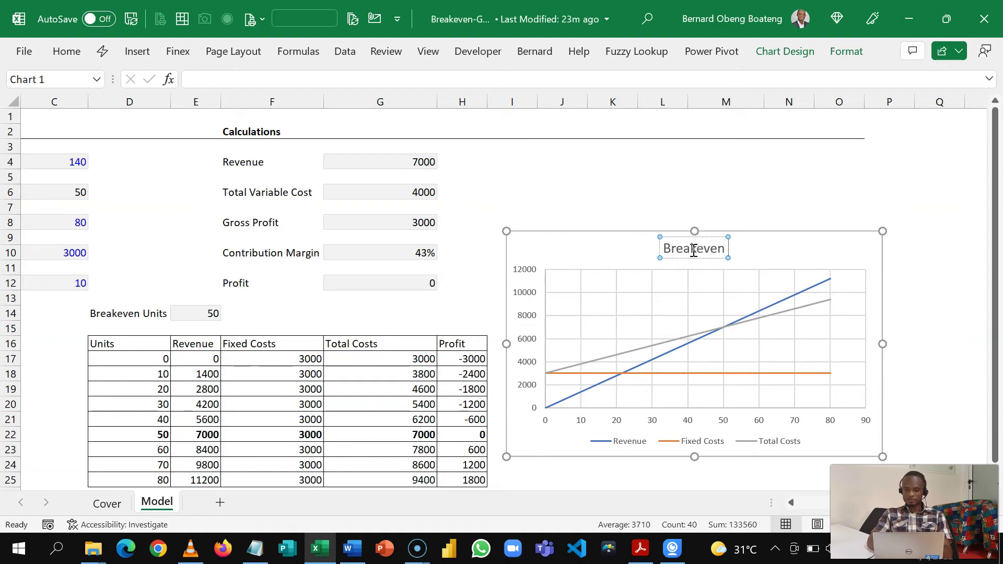
type("units")
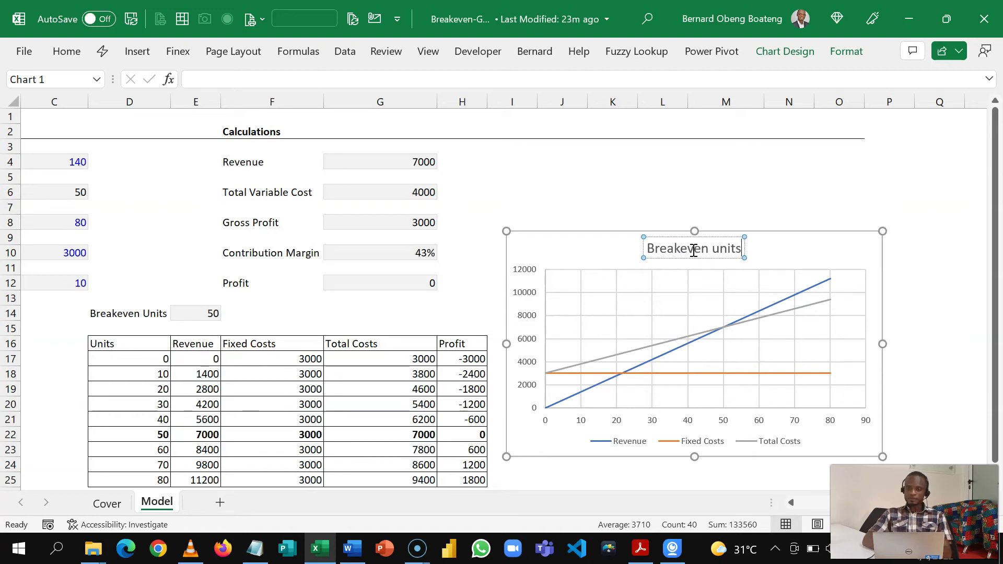
left_click(667, 294)
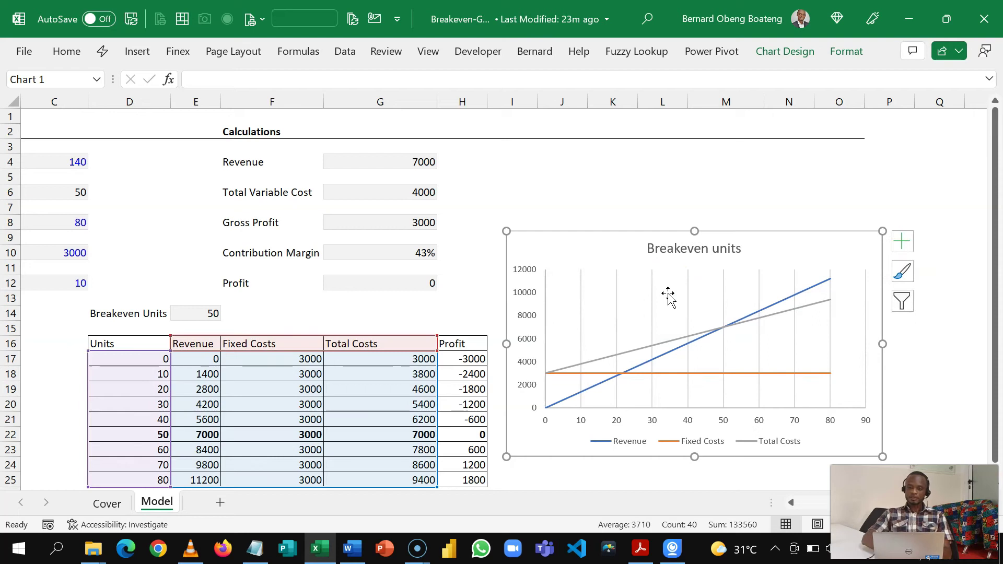
Delete the chart's vertical gridlines.
left_click(616, 314)
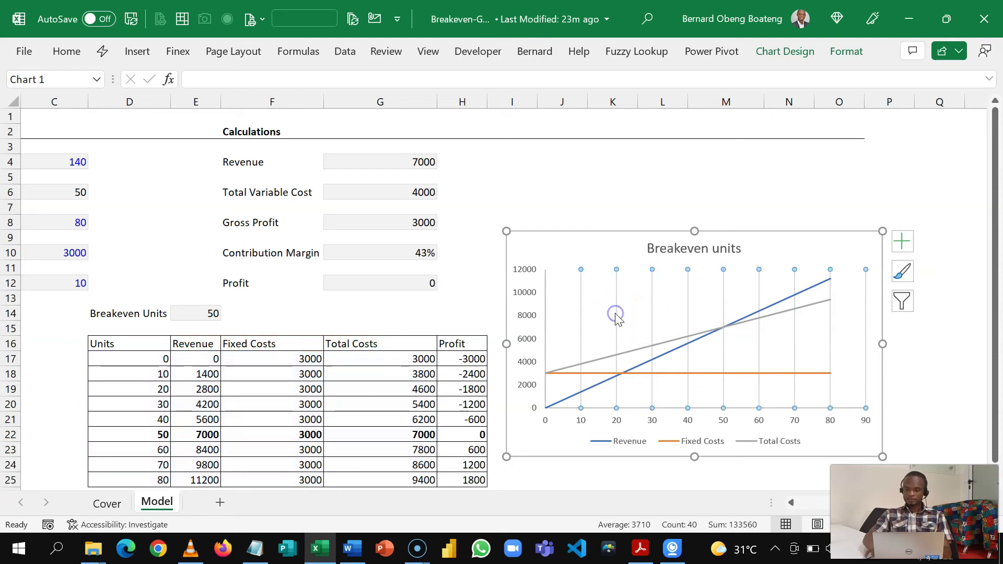
key("Delete")
left_click(616, 321)
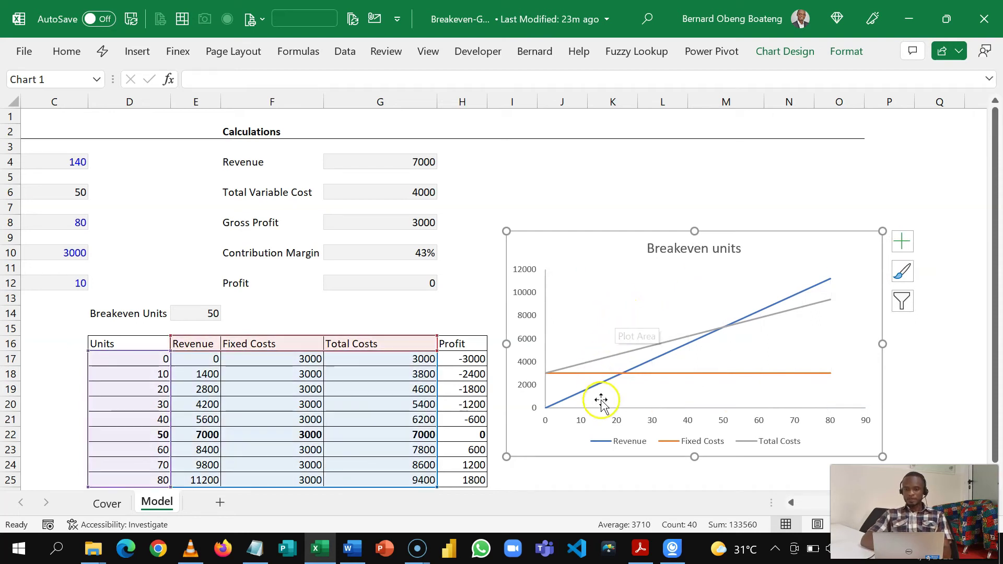
left_click(585, 397)
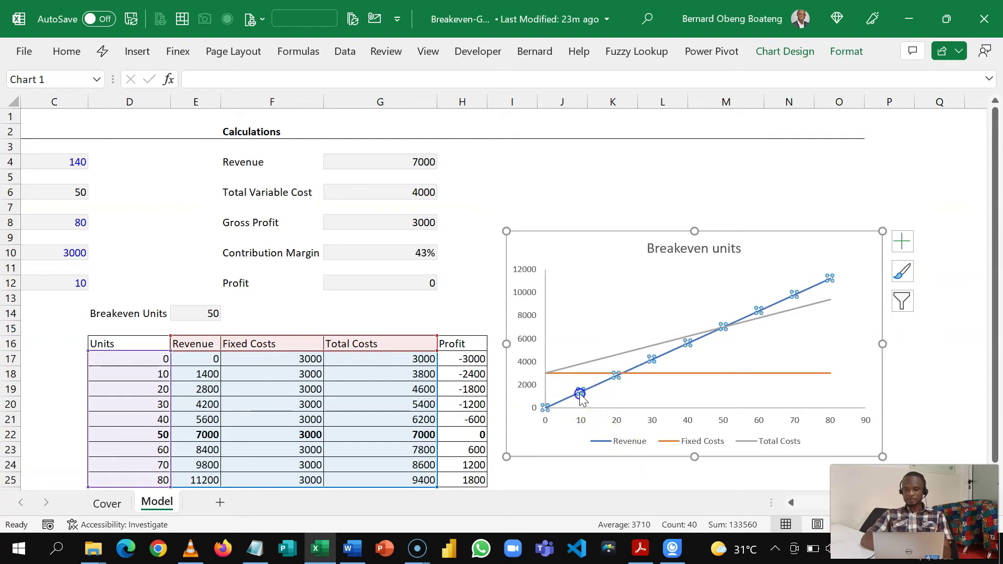
Make the Revenue line a solid green line.
double_click(579, 392)
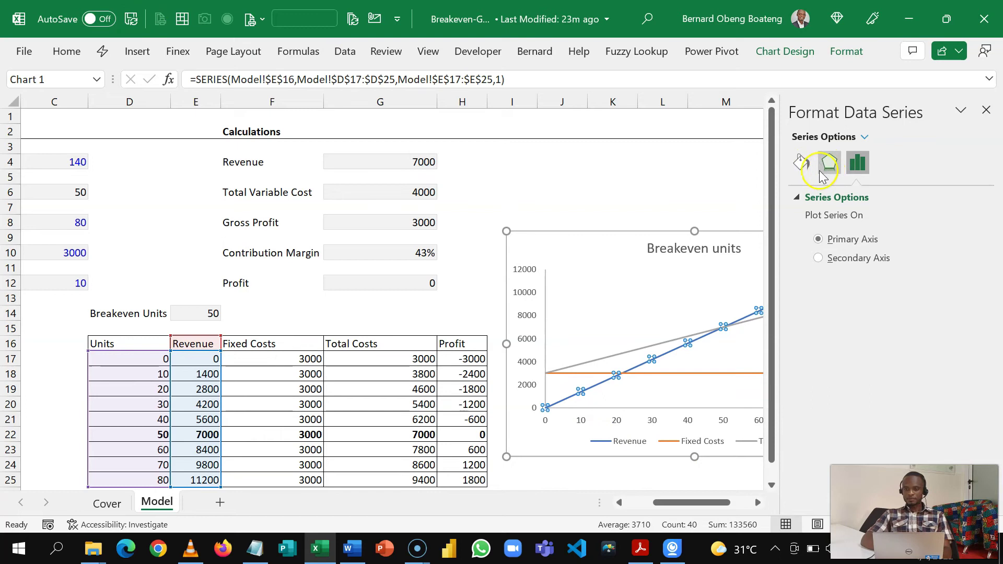
left_click(802, 166)
left_click(833, 261)
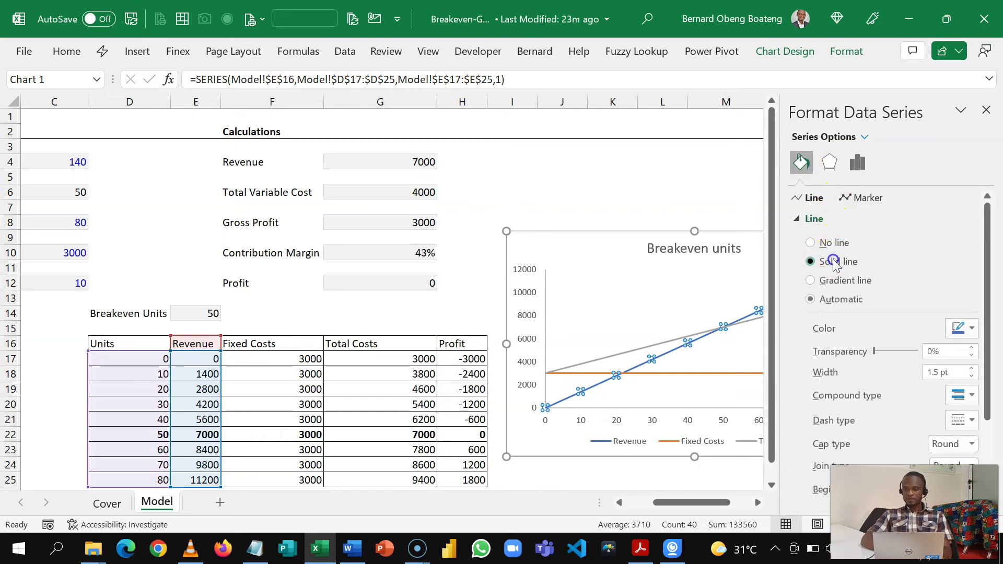
left_click(971, 328)
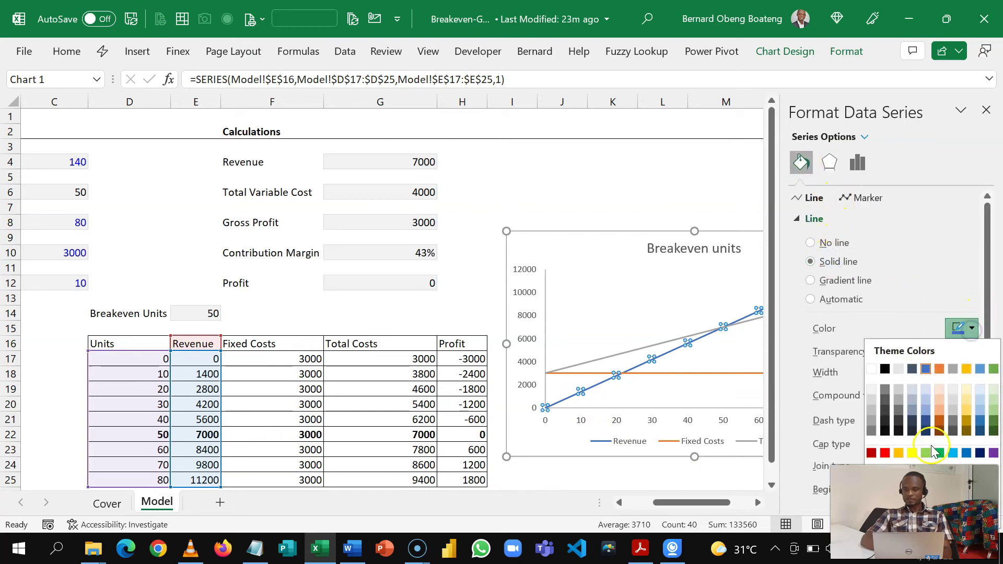
left_click(941, 458)
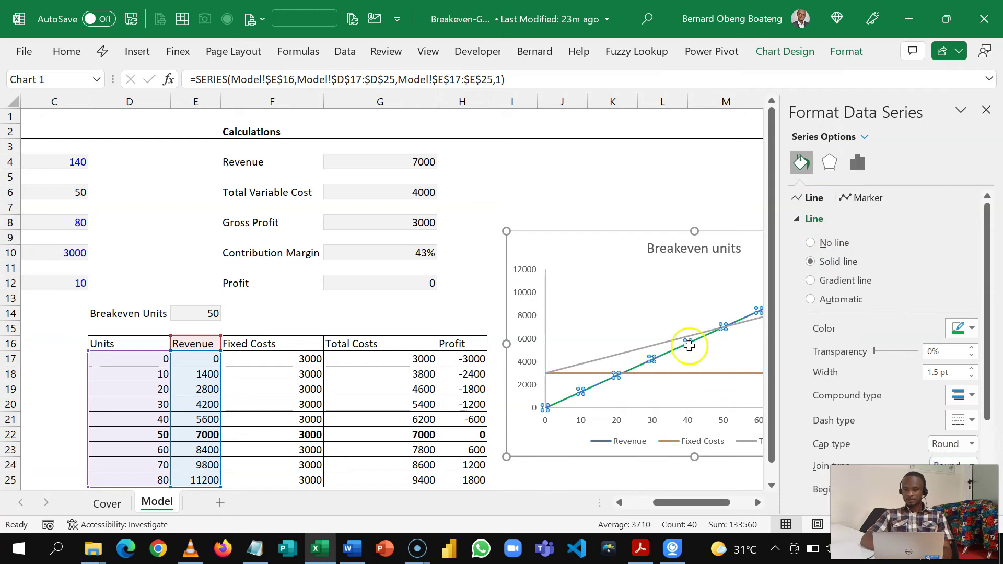
Colour the Total Costs line red and close the formatting pane.
left_click(632, 354)
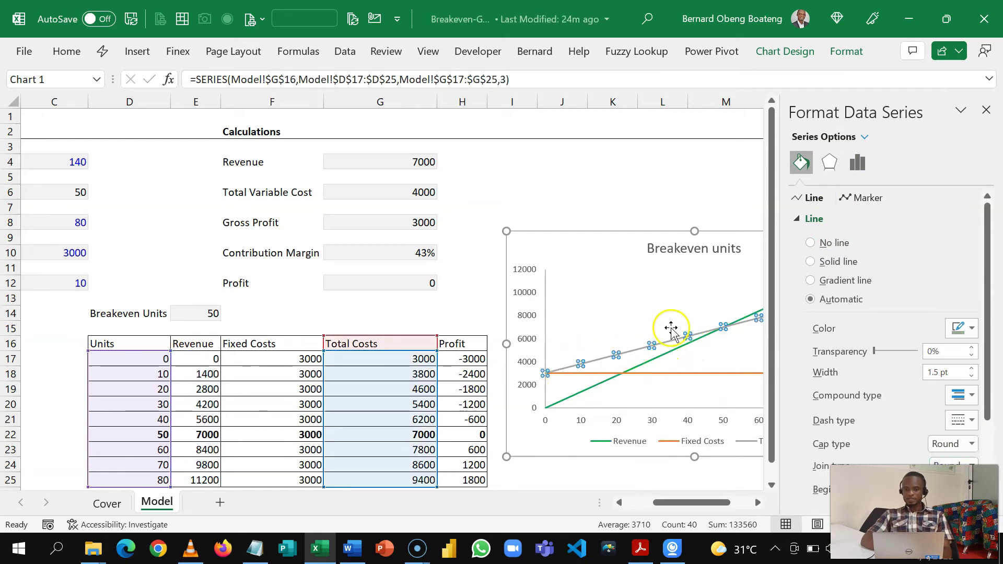
left_click(974, 329)
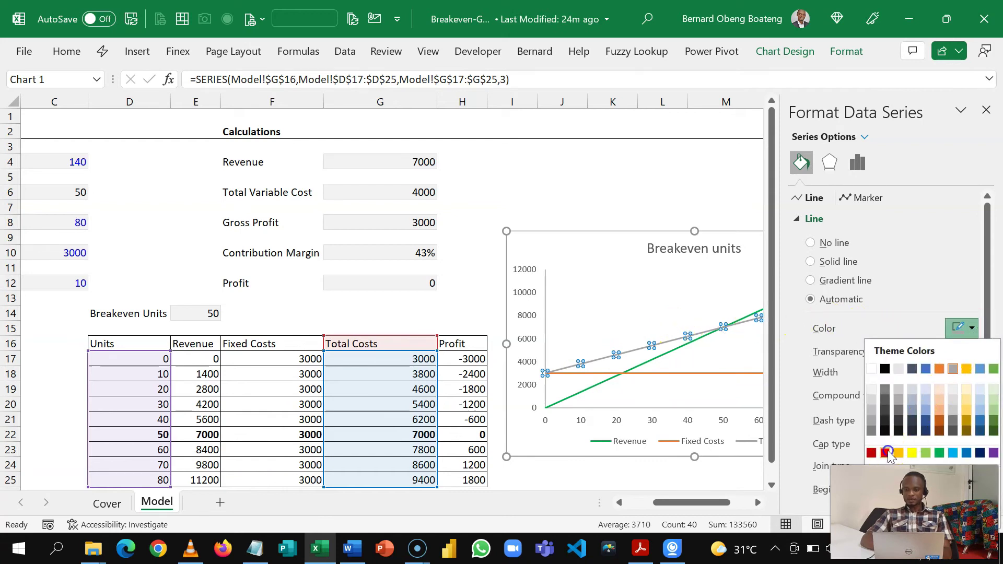
left_click(886, 453)
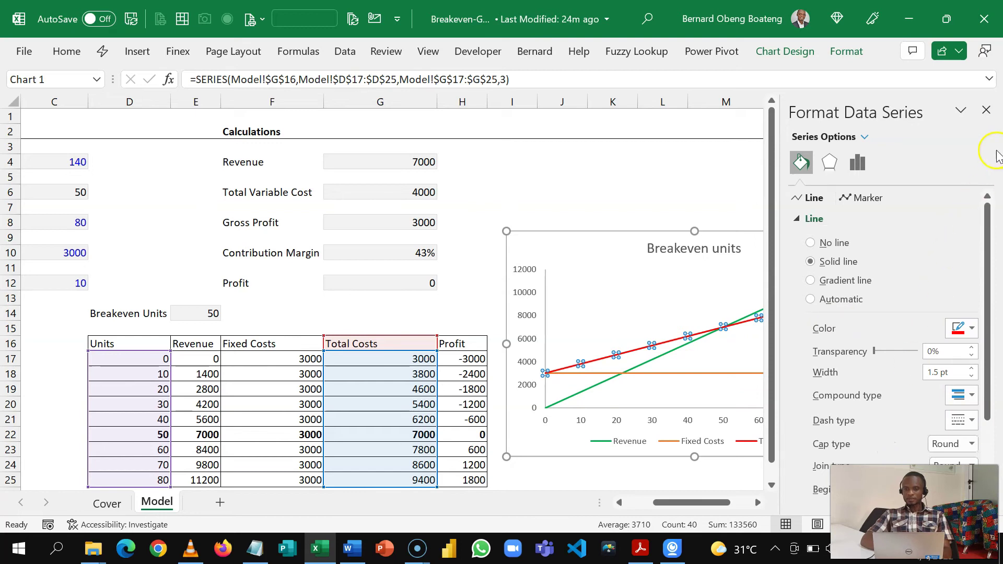
left_click(987, 109)
left_click(841, 177)
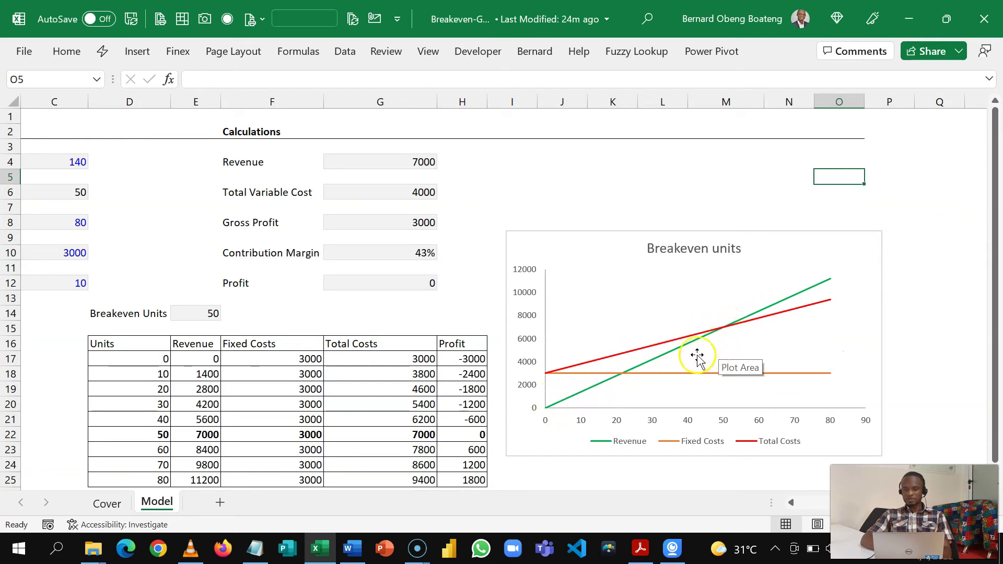
Insert a blank row above the Breakeven Units row.
mouse_move(729, 332)
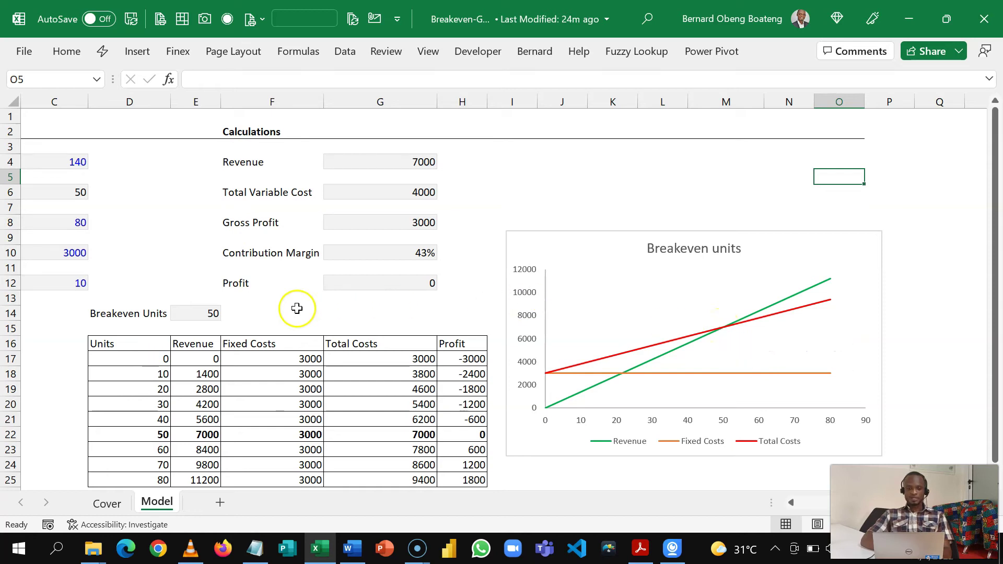
left_click(126, 313)
key("alt+i")
key("r")
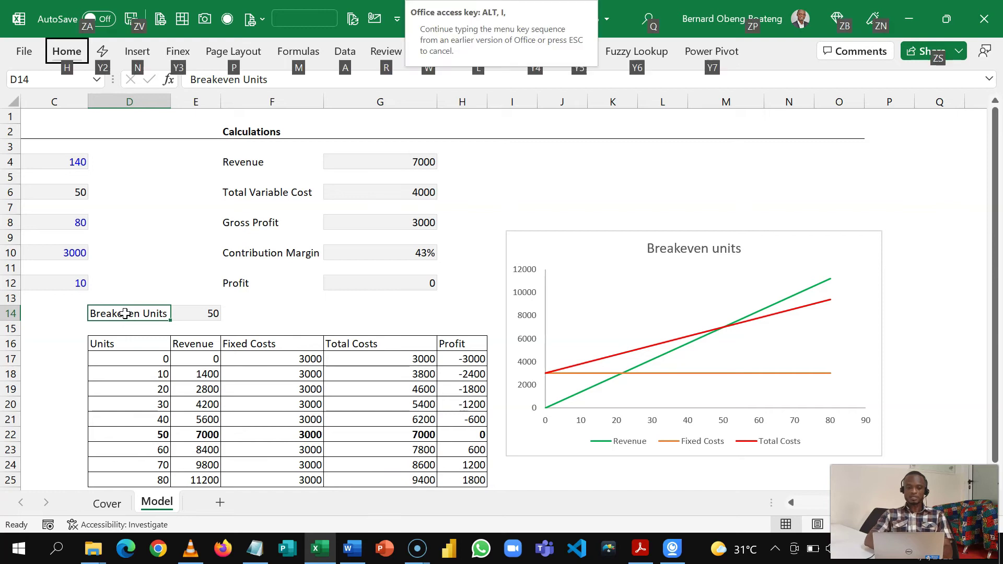
key("Right")
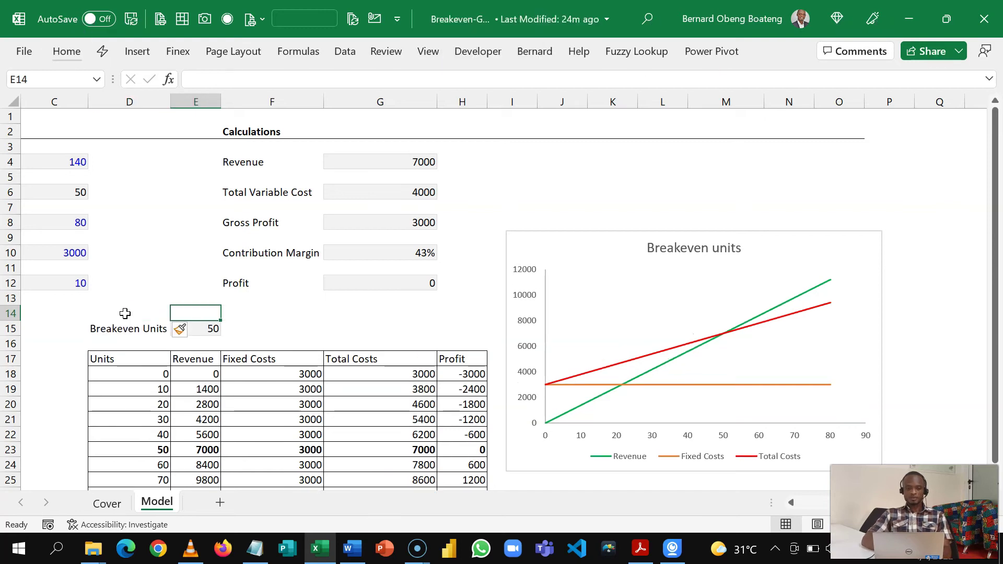
left_click(246, 337)
left_click(244, 328)
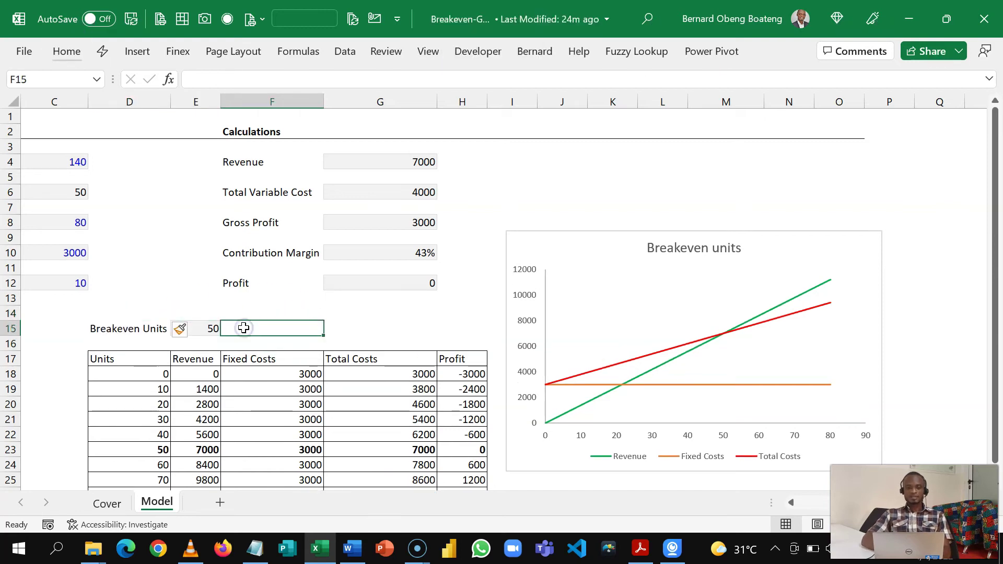
Add 'x' and 'y' headers in E14 and F14.
left_click(199, 311)
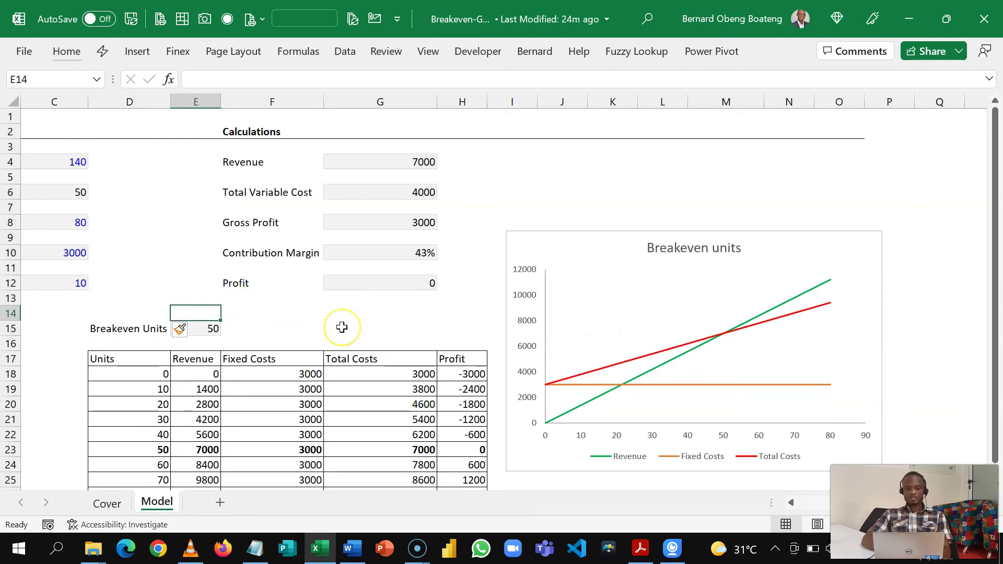
type("x")
key("Tab")
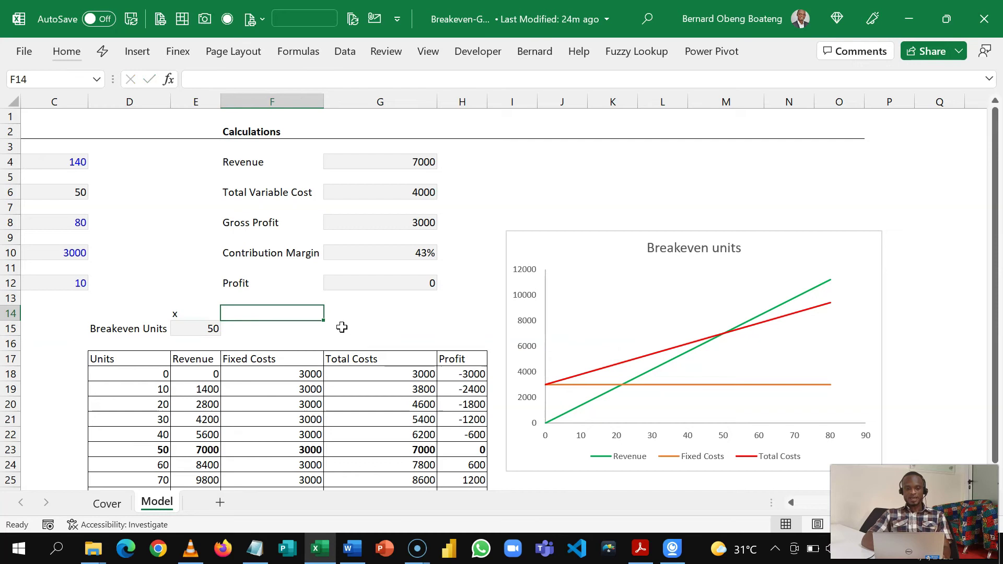
type("y")
key("Return")
Fill E15's formula right into F15, then clear F15 again.
left_click(265, 330)
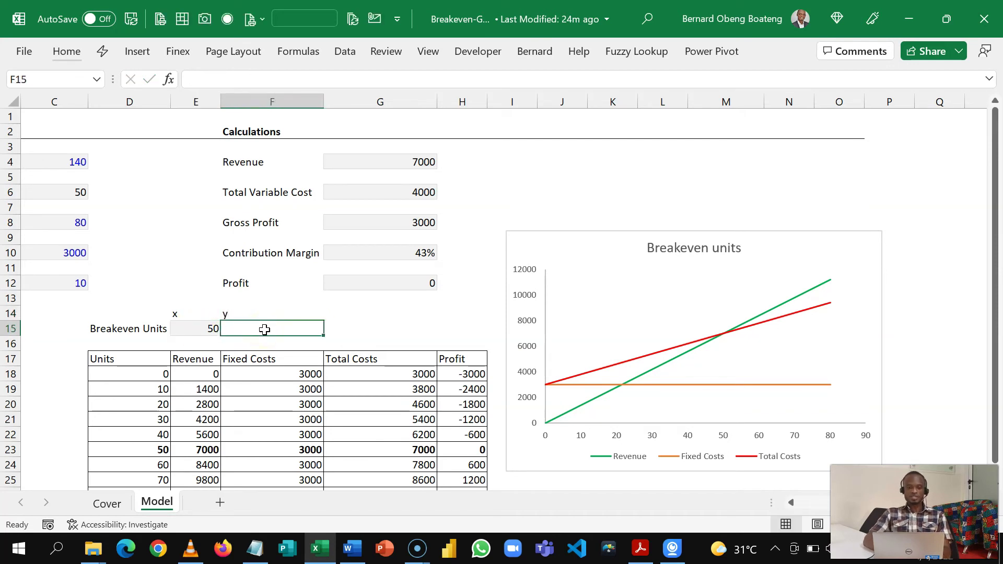
key("Left")
key("shift+Right")
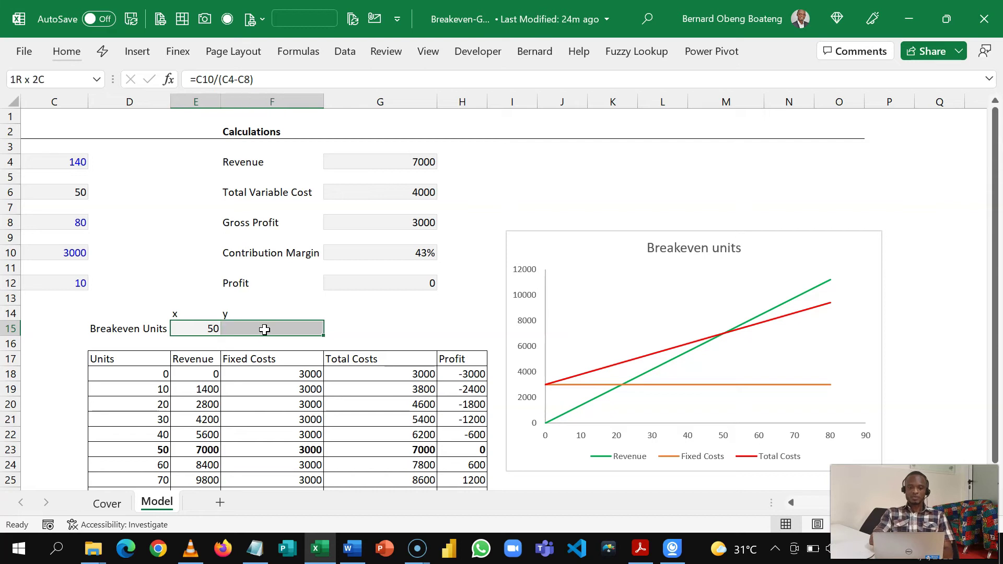
key("ctrl+r")
left_click(264, 330)
key("Delete")
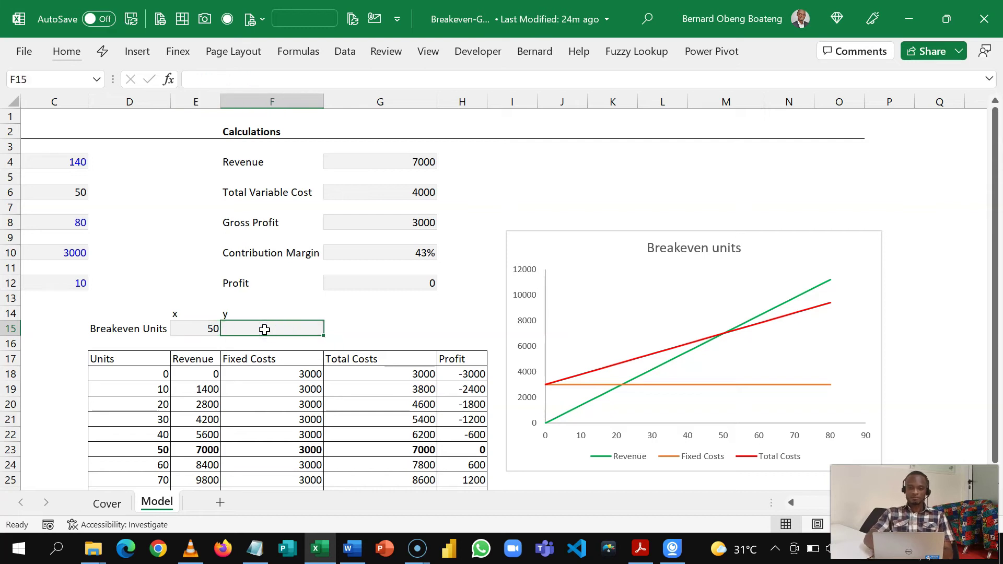
Enter =E15*C4 in F15 so the y value shows 7000.
type("=")
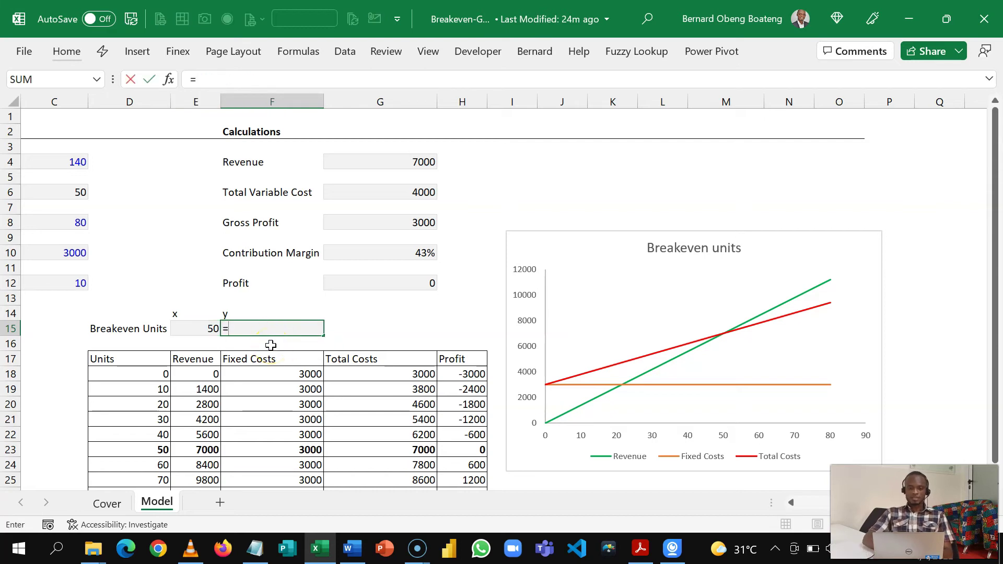
key("Left")
type("*")
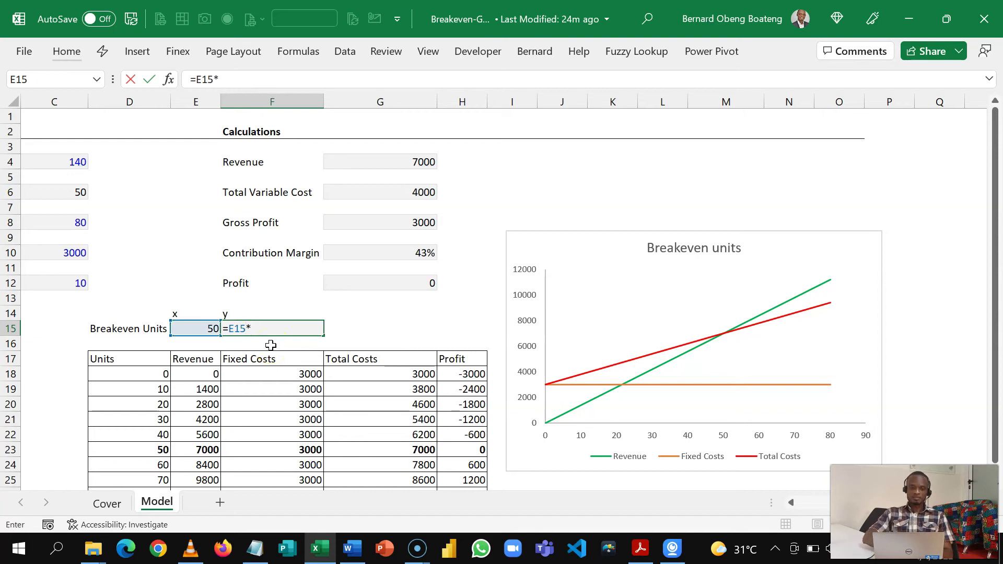
left_click(68, 165)
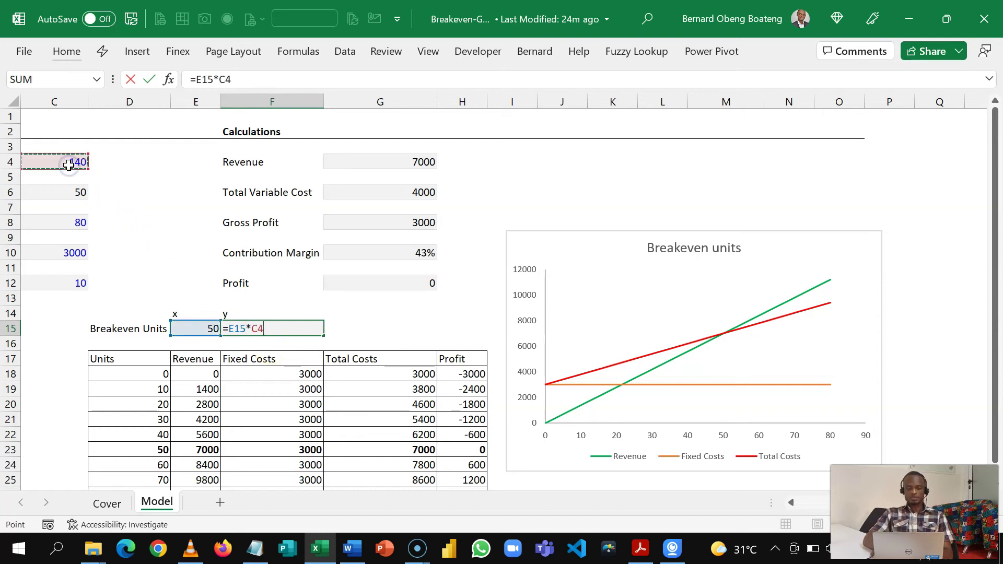
key("Return")
key("Up")
key("Left")
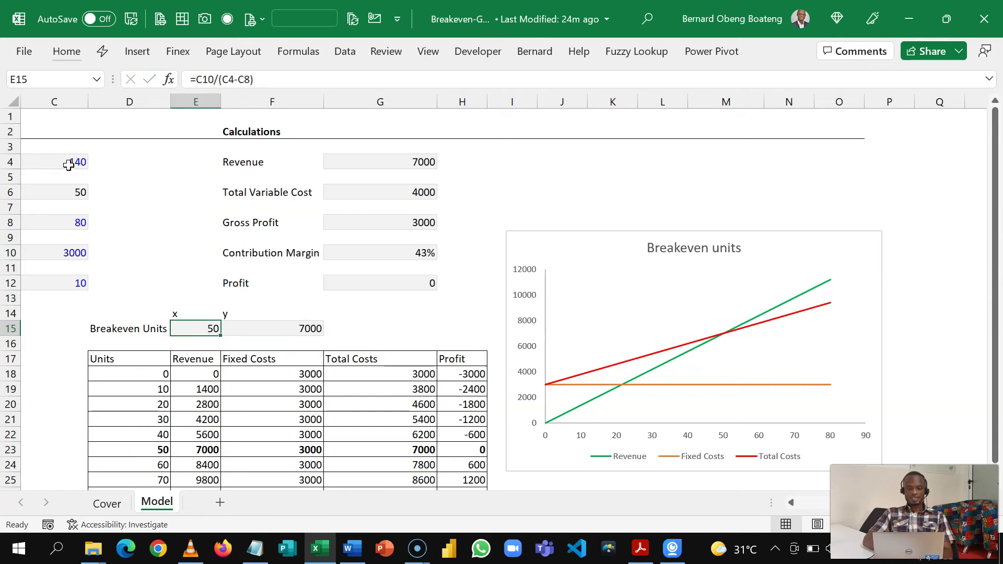
key("Right")
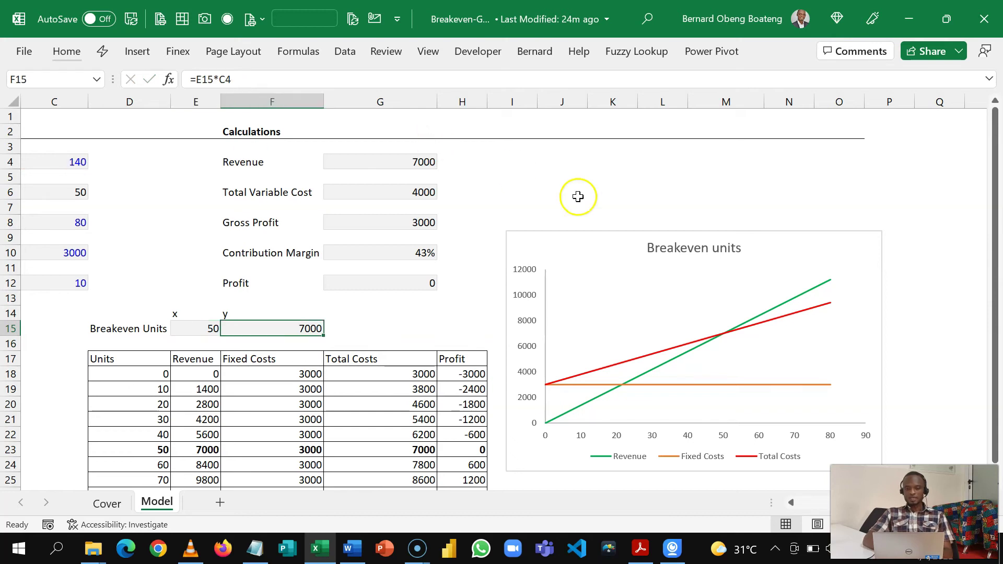
Add a new chart series named from D15, Breakeven Units.
left_click(711, 232)
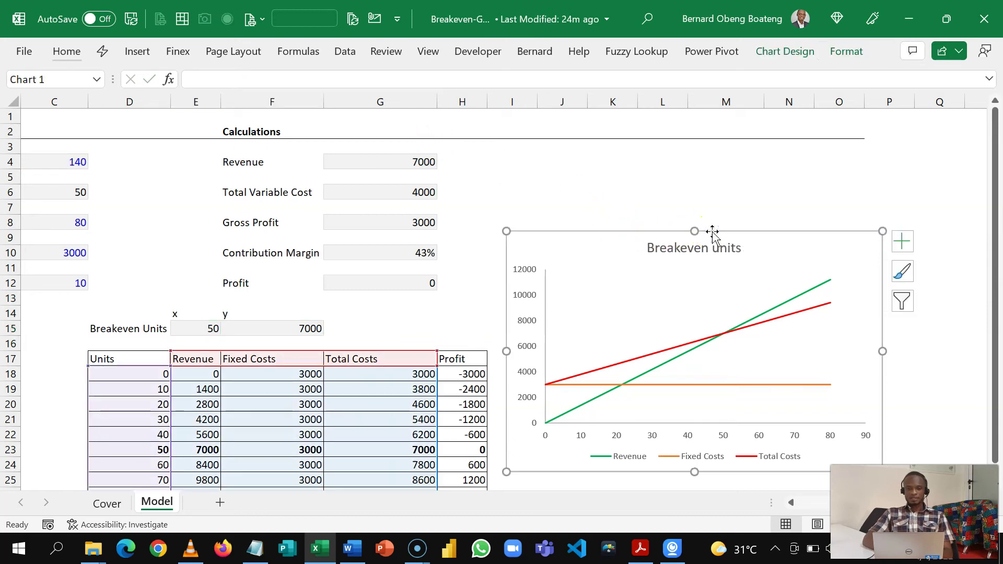
left_click(760, 58)
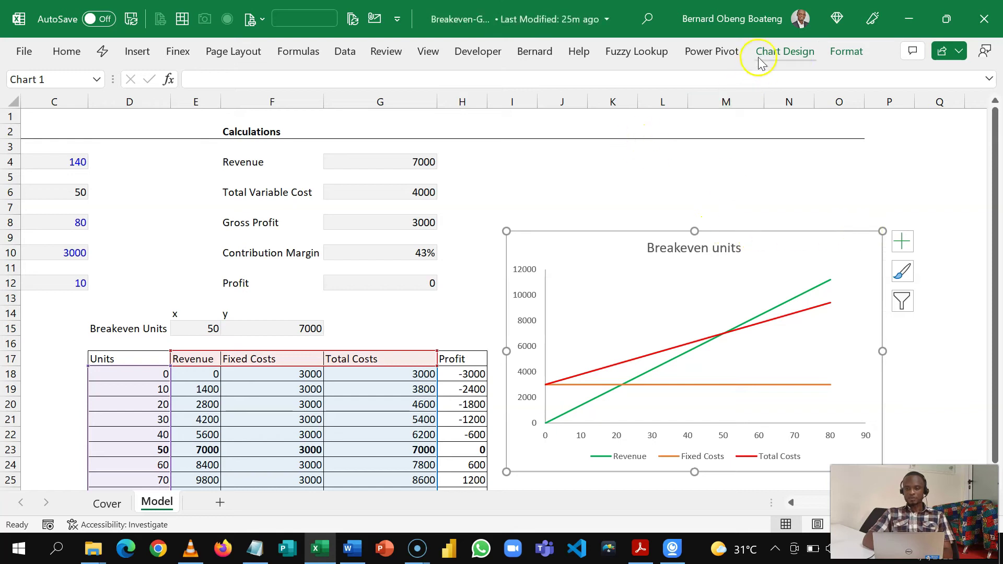
left_click(806, 104)
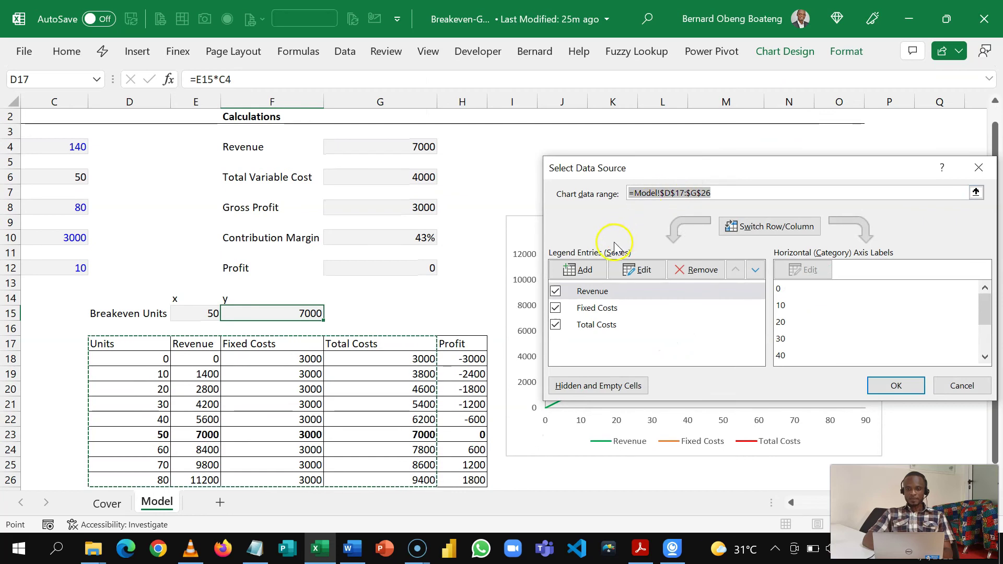
left_click(593, 271)
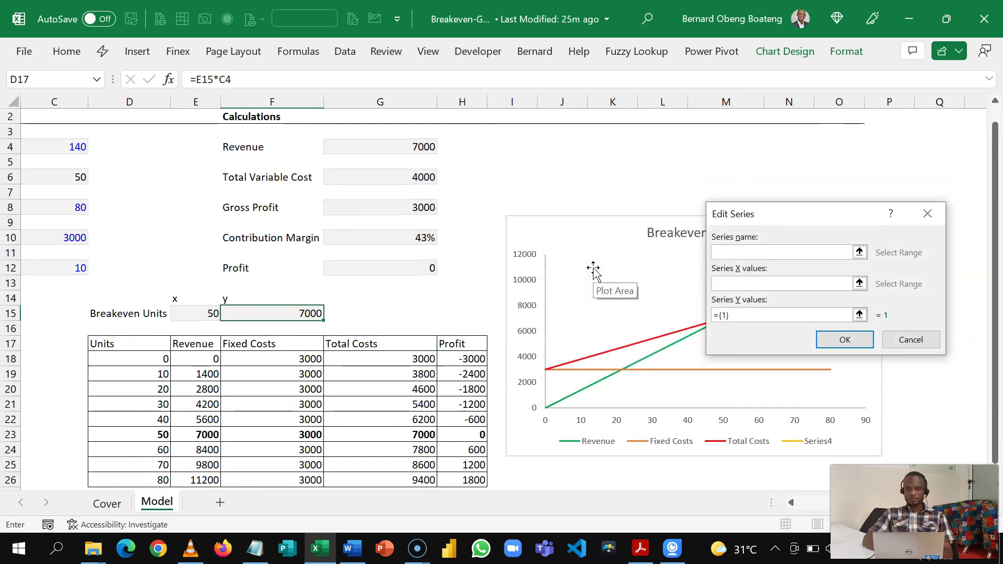
left_click(859, 252)
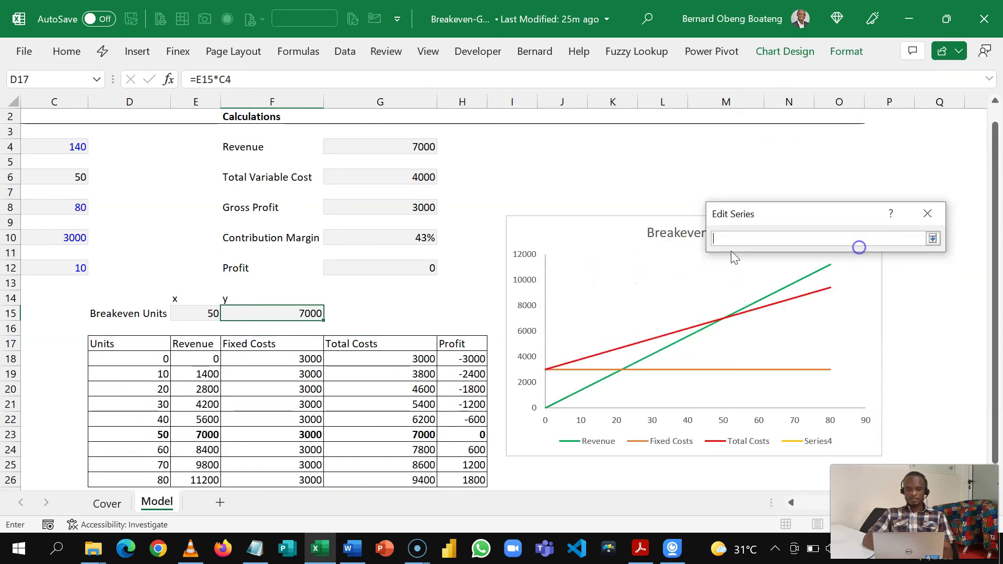
left_click(146, 316)
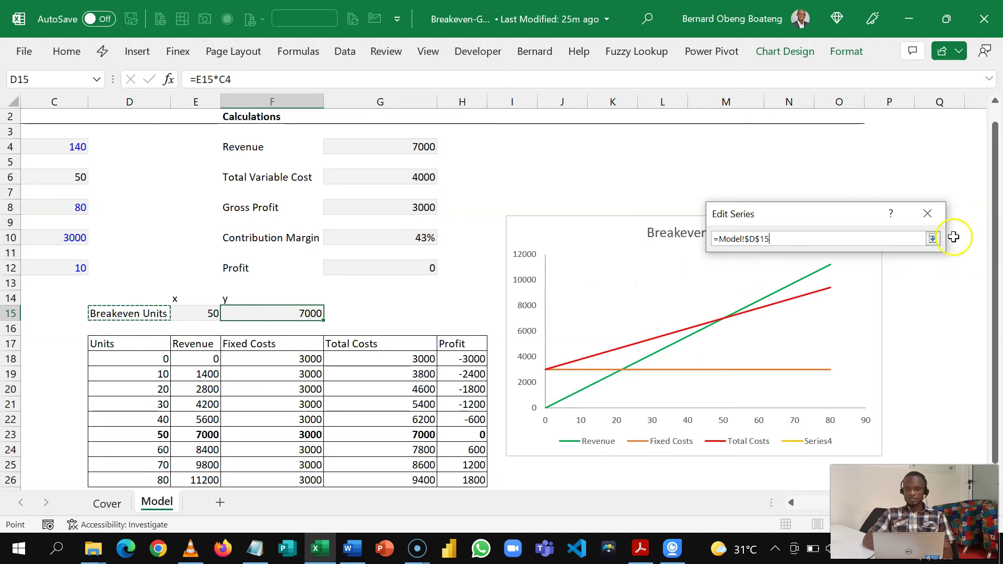
left_click(932, 238)
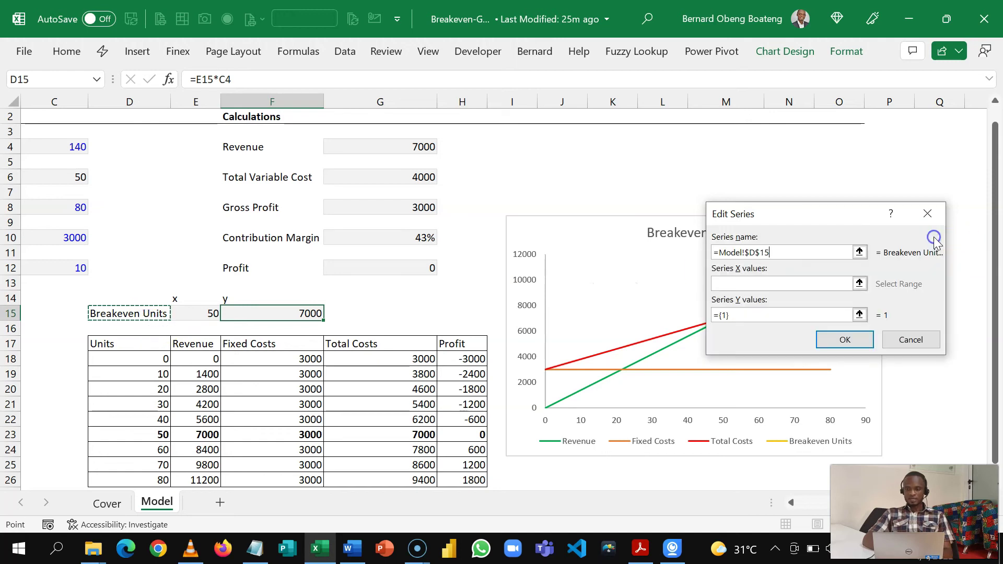
Set the new series' X value to E15 and Y value to F15, then confirm.
left_click(859, 283)
left_click(194, 317)
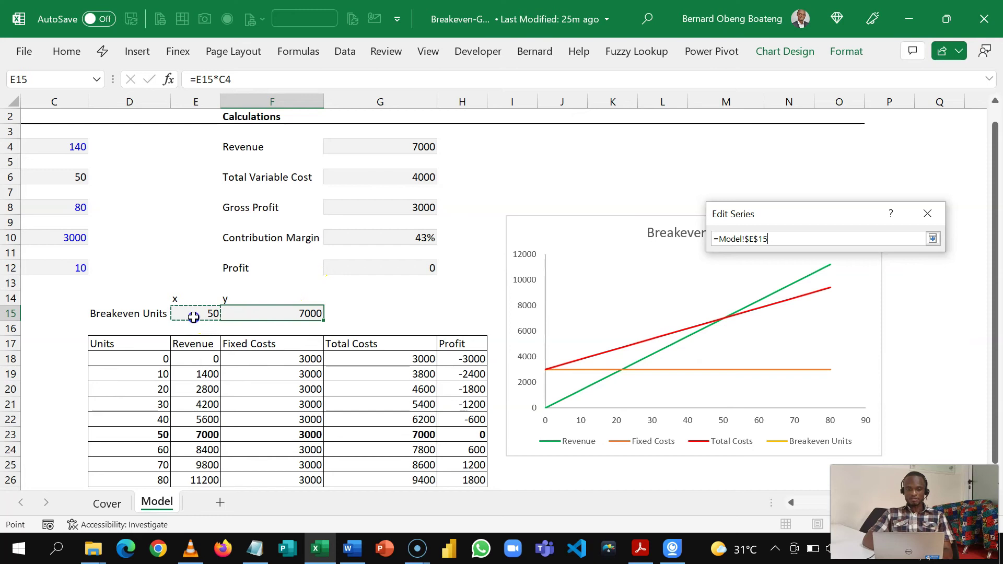
left_click(933, 240)
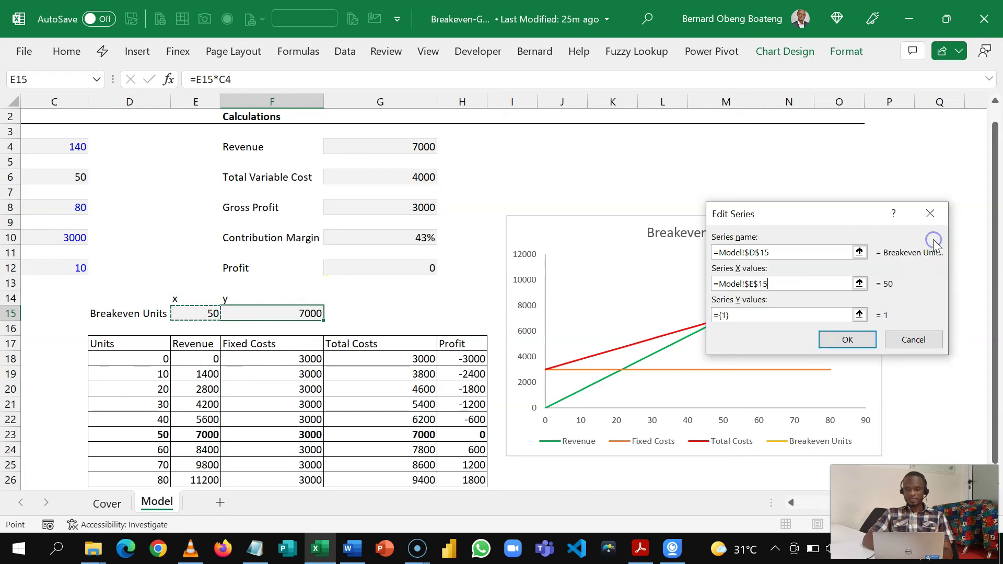
left_click(823, 318)
key("ctrl+a")
key("BackSpace")
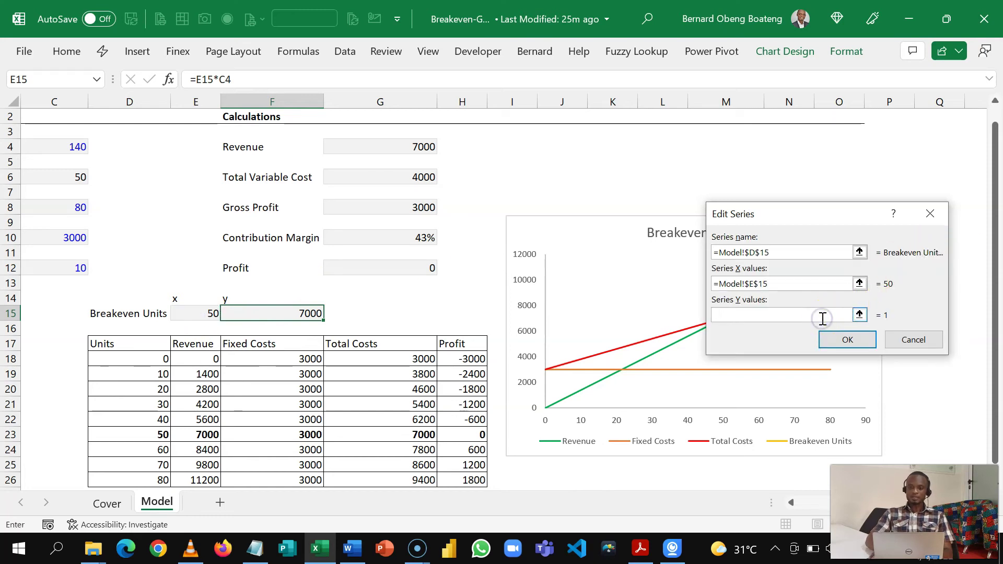
left_click(859, 315)
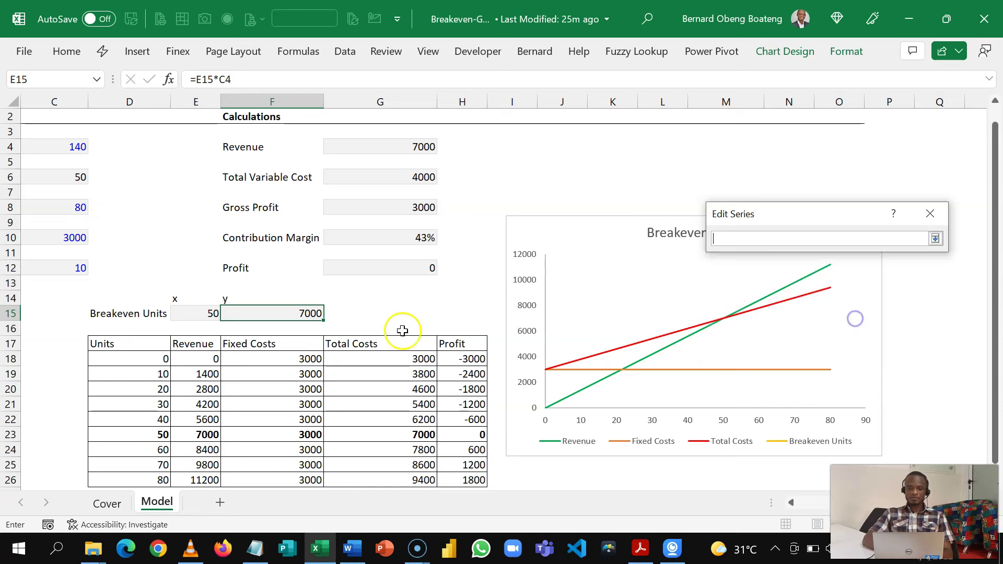
left_click(293, 319)
key("Return")
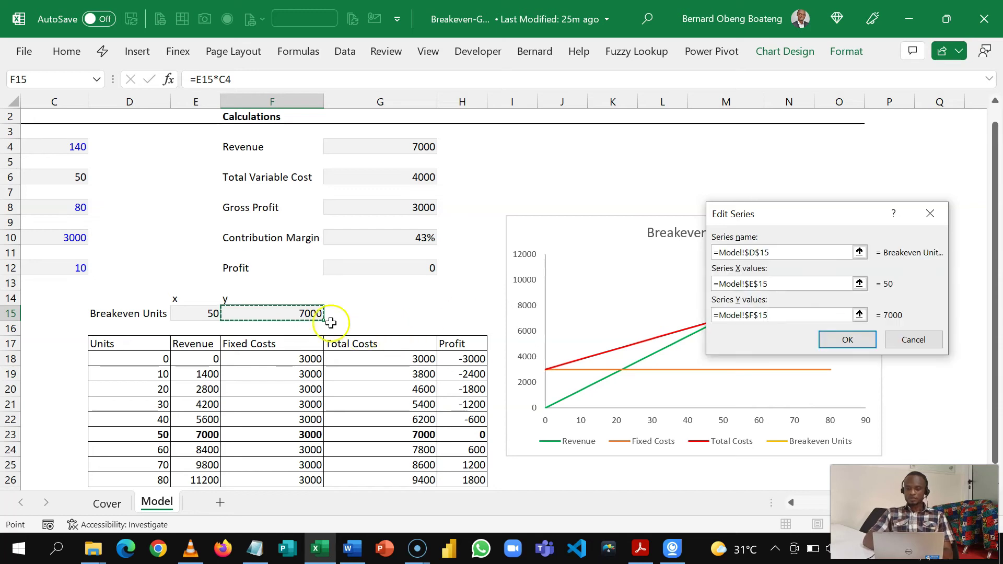
left_click(836, 342)
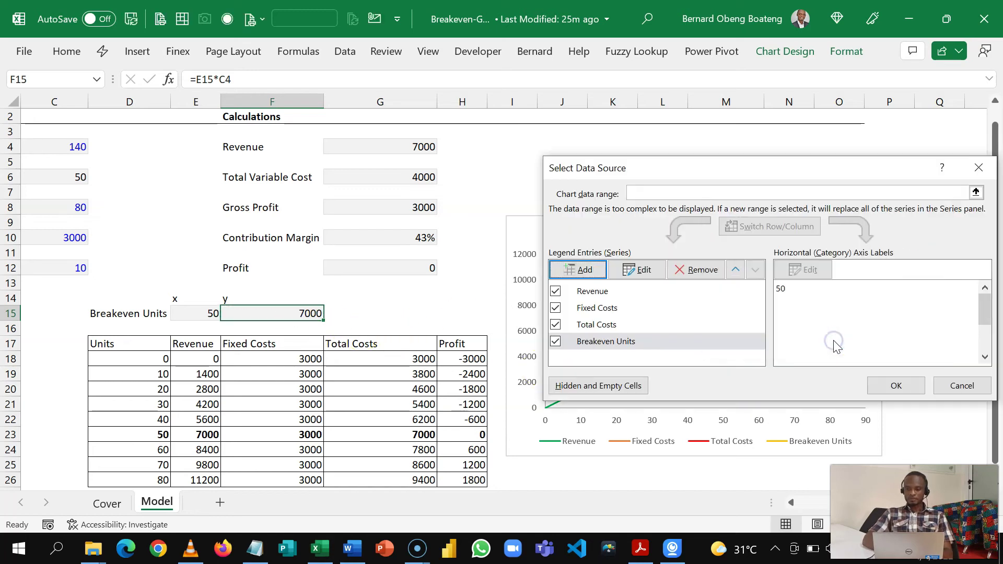
left_click(876, 388)
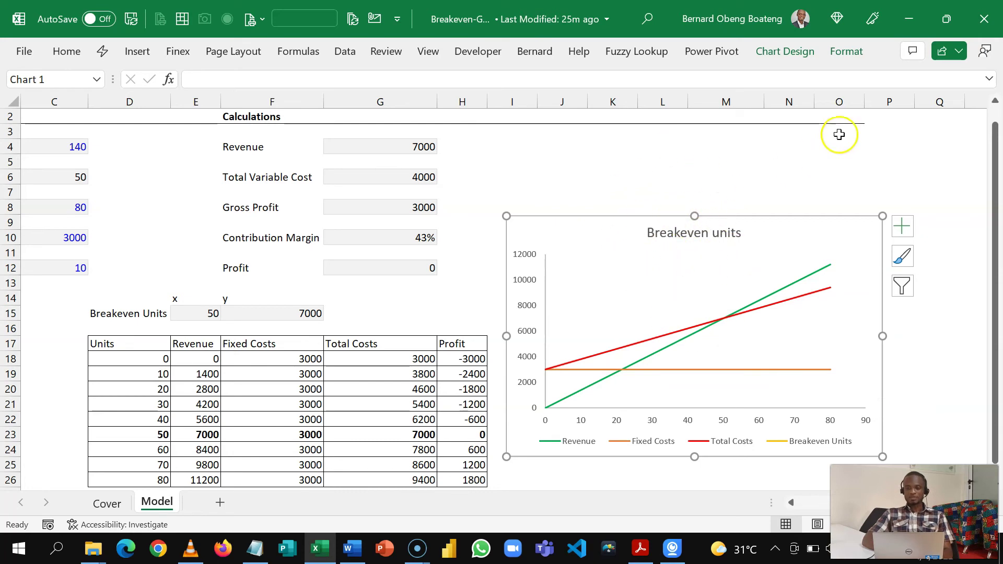
Select the Breakeven Units series and open its formatting pane.
left_click(847, 52)
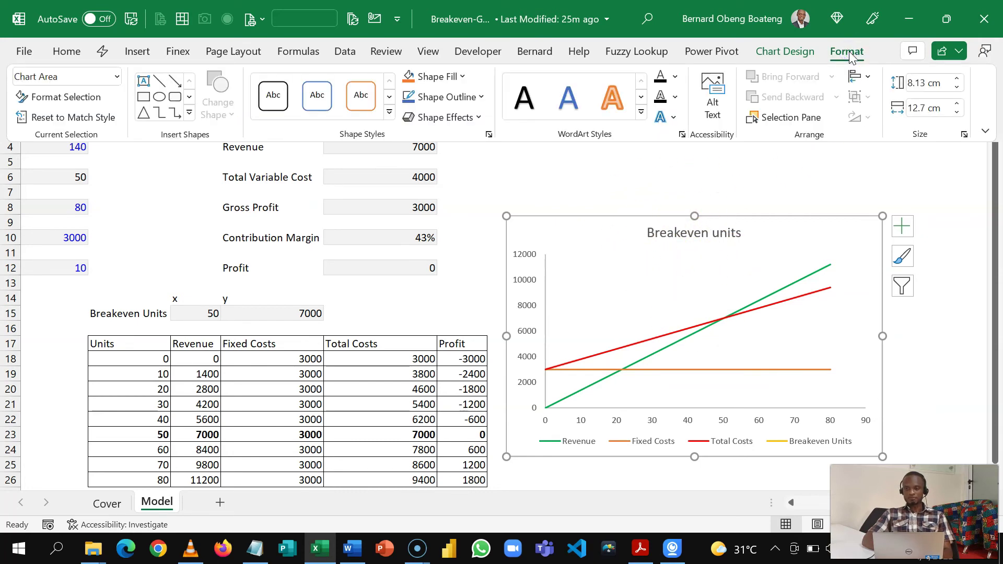
left_click(117, 77)
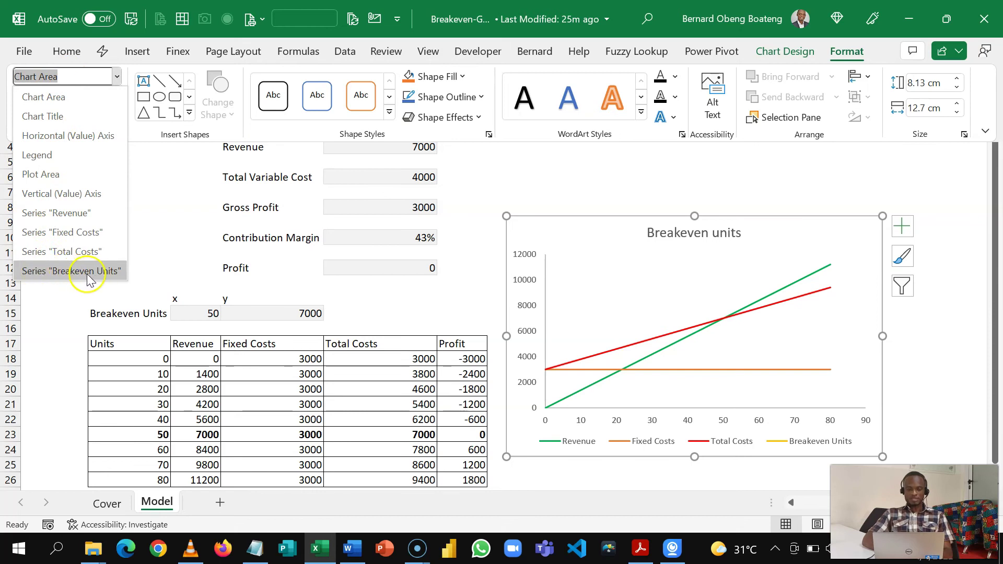
left_click(71, 271)
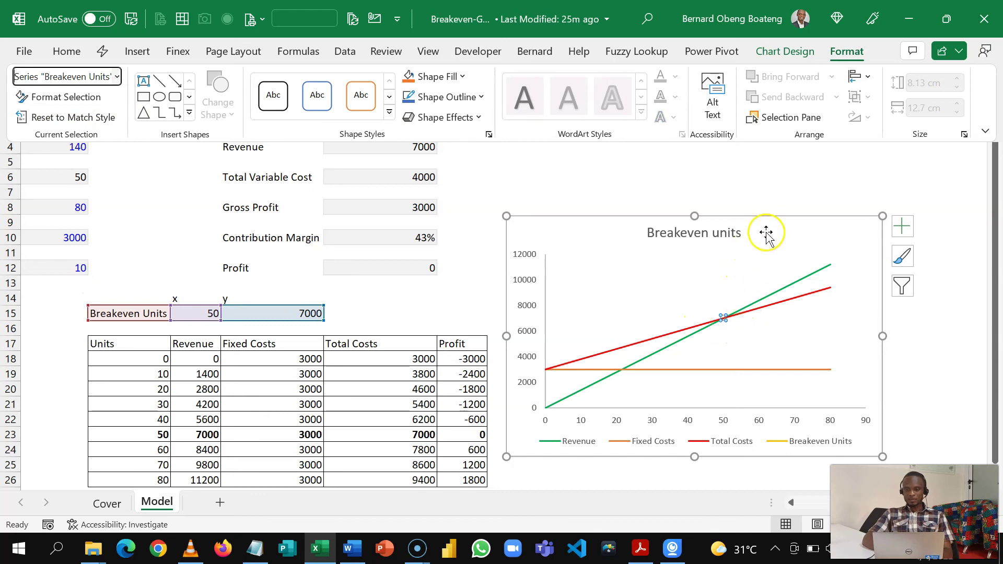
key("ctrl+F1")
key("ctrl+1")
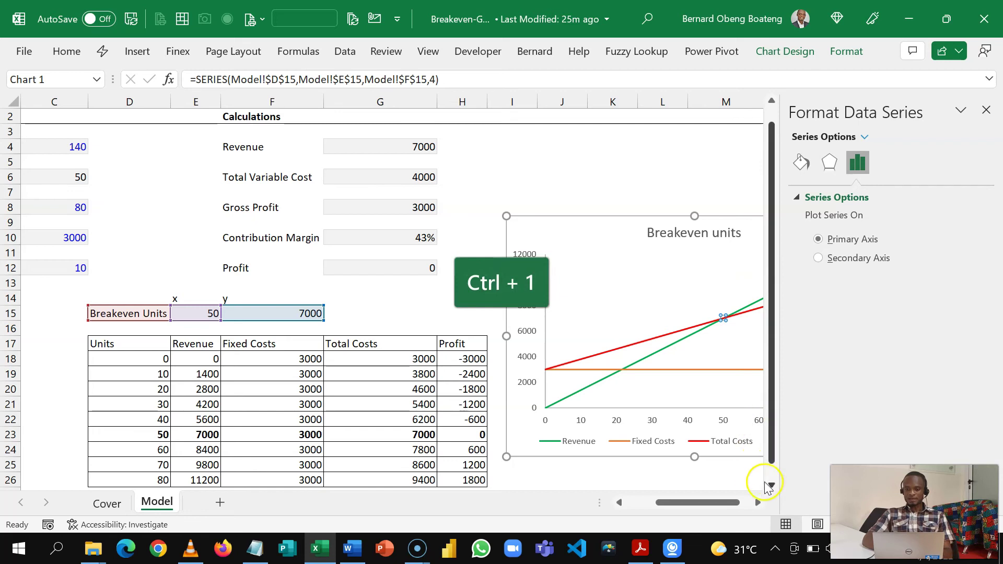
left_click(757, 503)
left_click(757, 503)
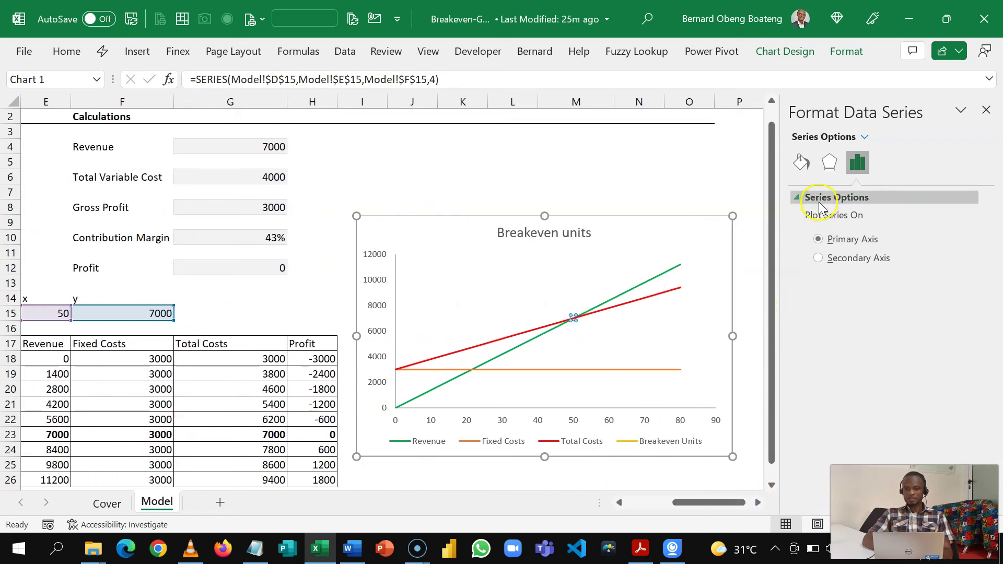
Give the break-even point a size-8 built-in circle marker and close the pane.
left_click(802, 164)
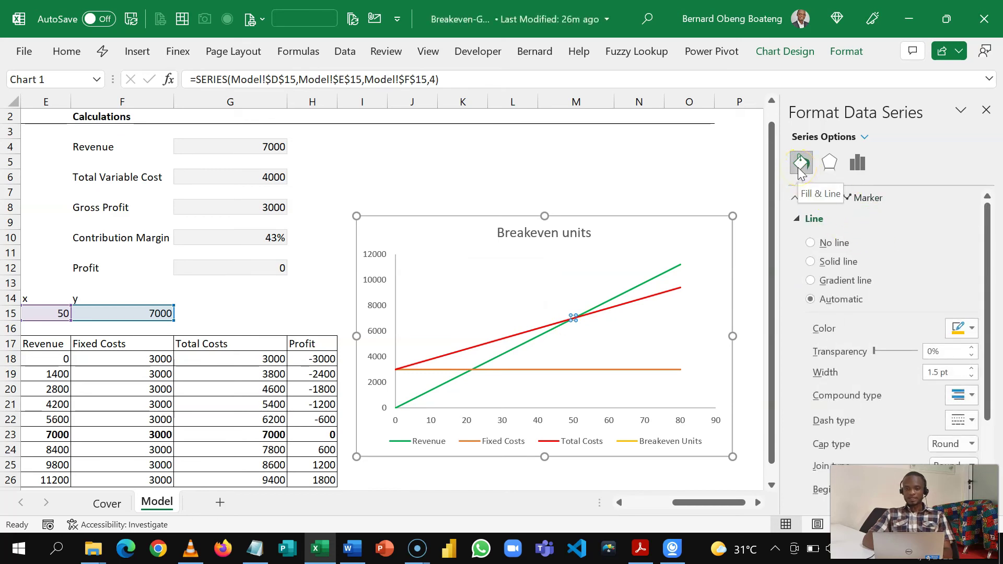
left_click(856, 201)
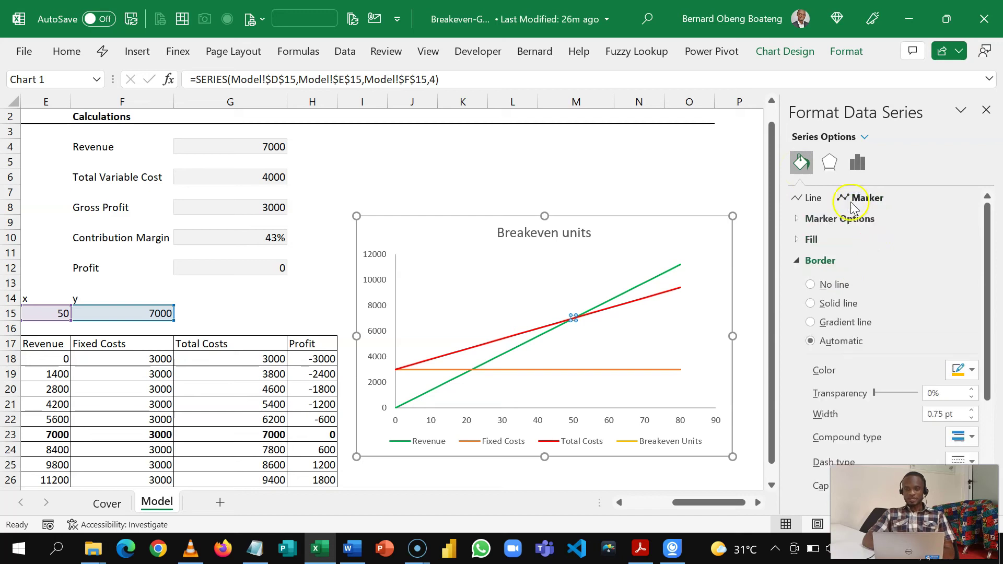
left_click(840, 218)
left_click(823, 261)
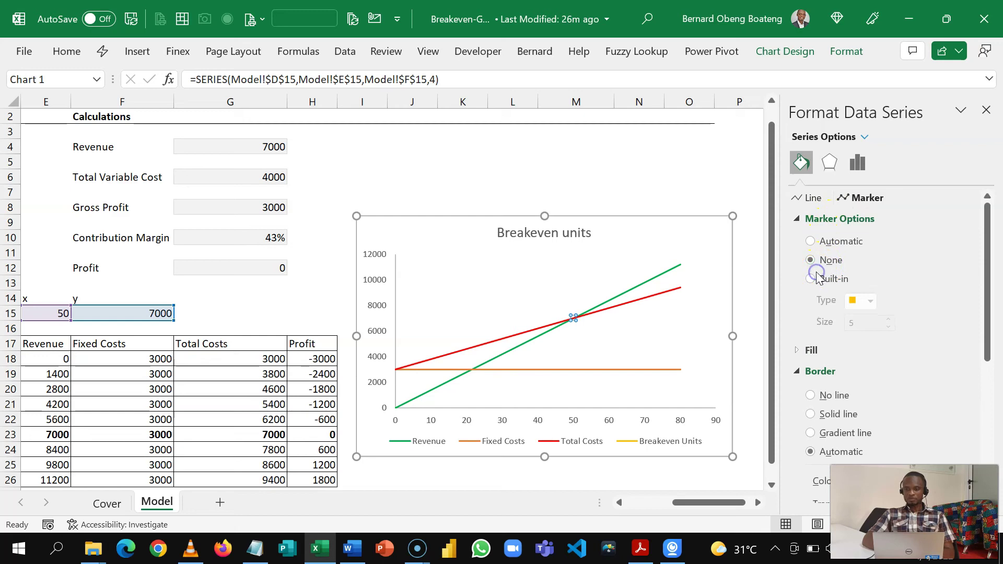
left_click(818, 277)
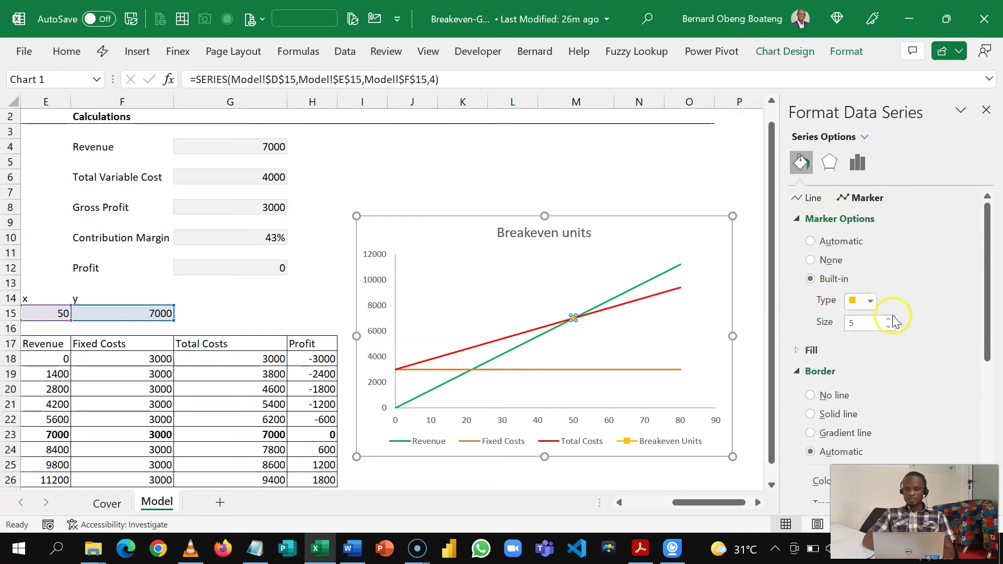
left_click(890, 319)
left_click(890, 319)
left_click(890, 319)
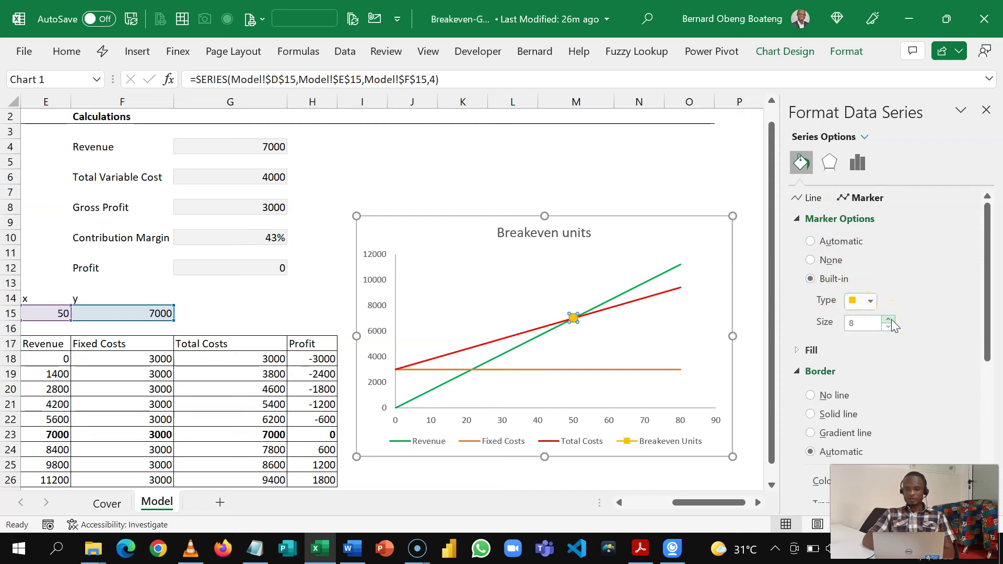
left_click(875, 304)
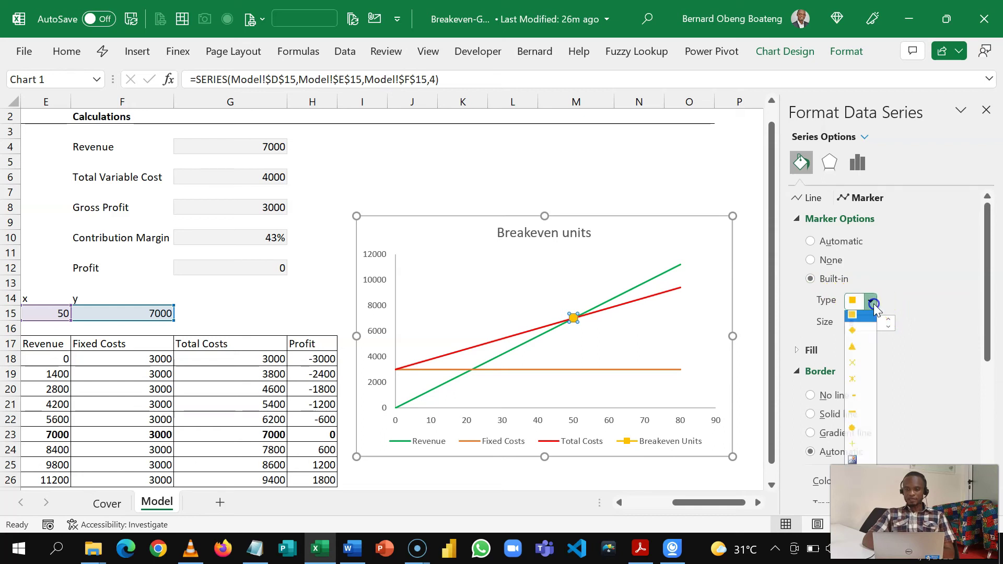
left_click(852, 434)
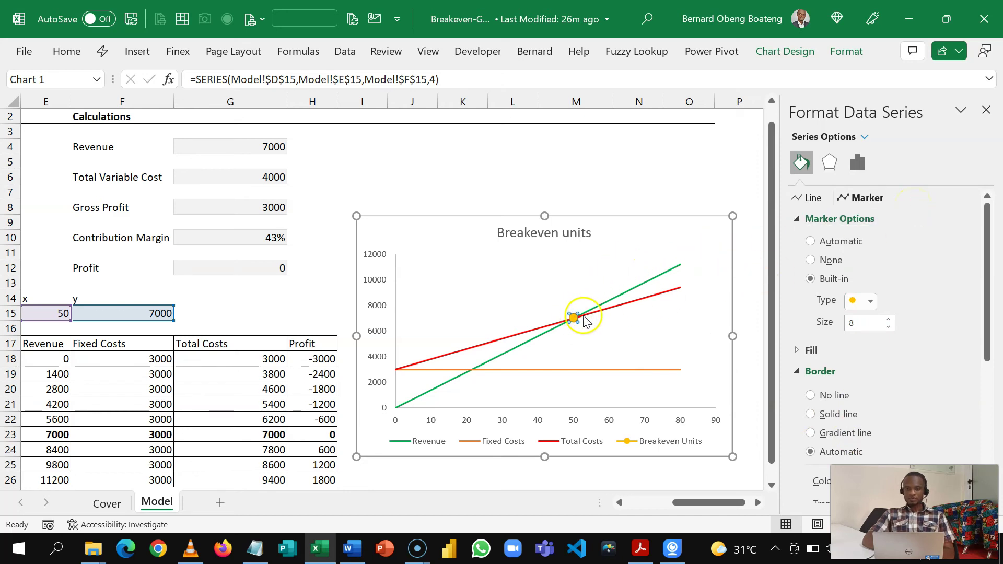
left_click(989, 110)
Shift the chart down and to the right.
left_click(676, 160)
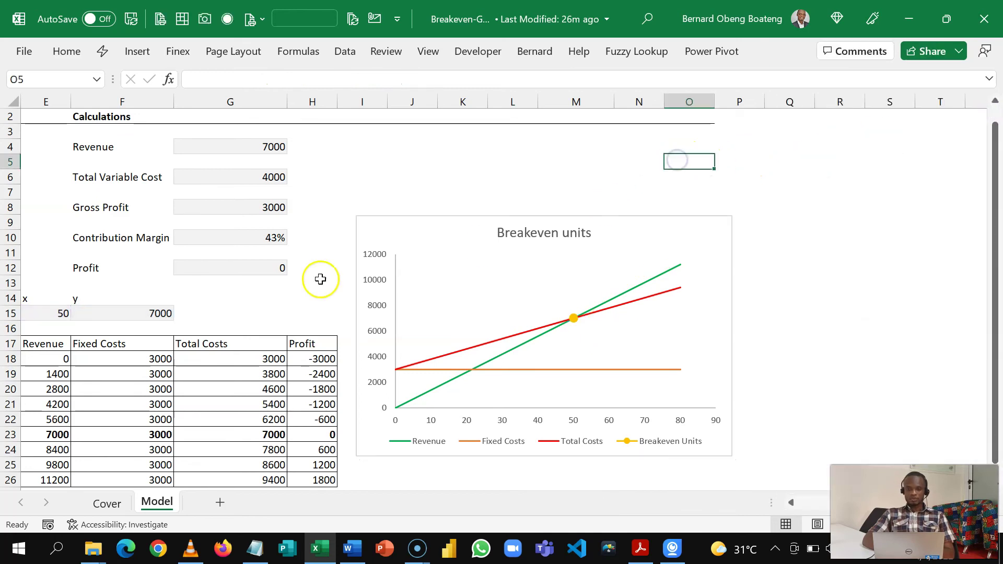
left_click(200, 312)
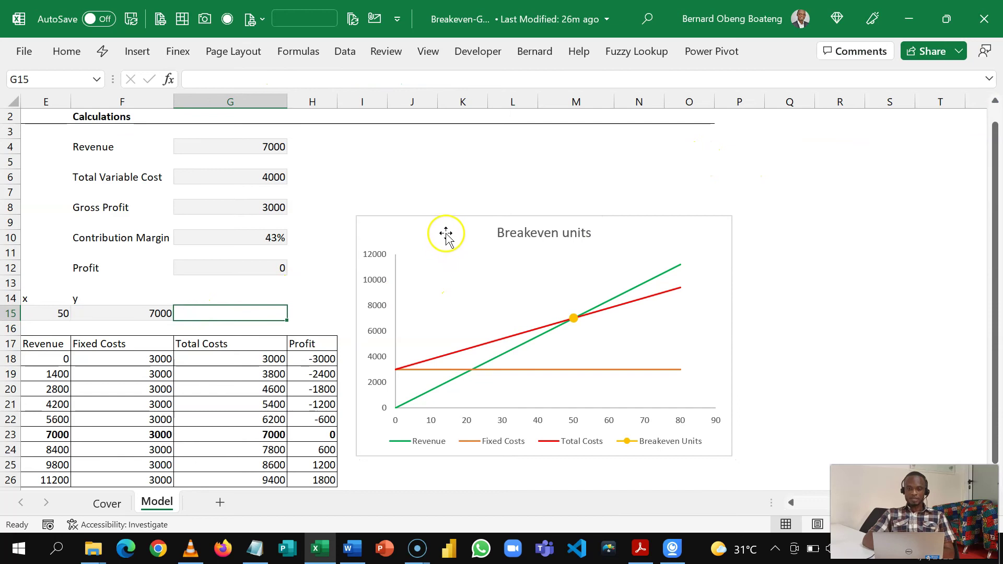
left_click_drag(445, 235, 524, 274)
scroll(459, 264, "left", 1)
left_click(282, 313)
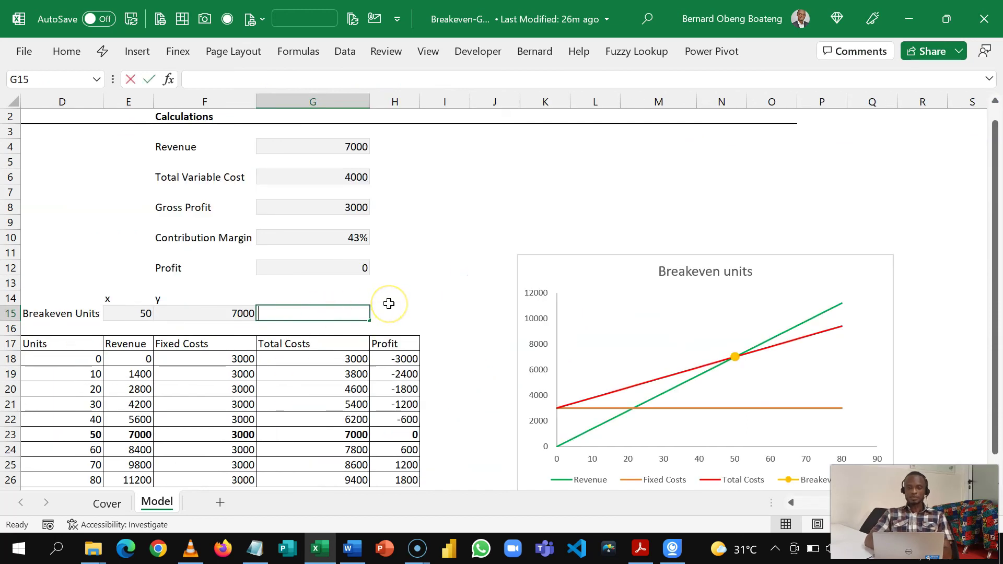
Enter =E15&" units" in G15 to produce the '50 units' label.
type("=")
key("Left")
key("Left")
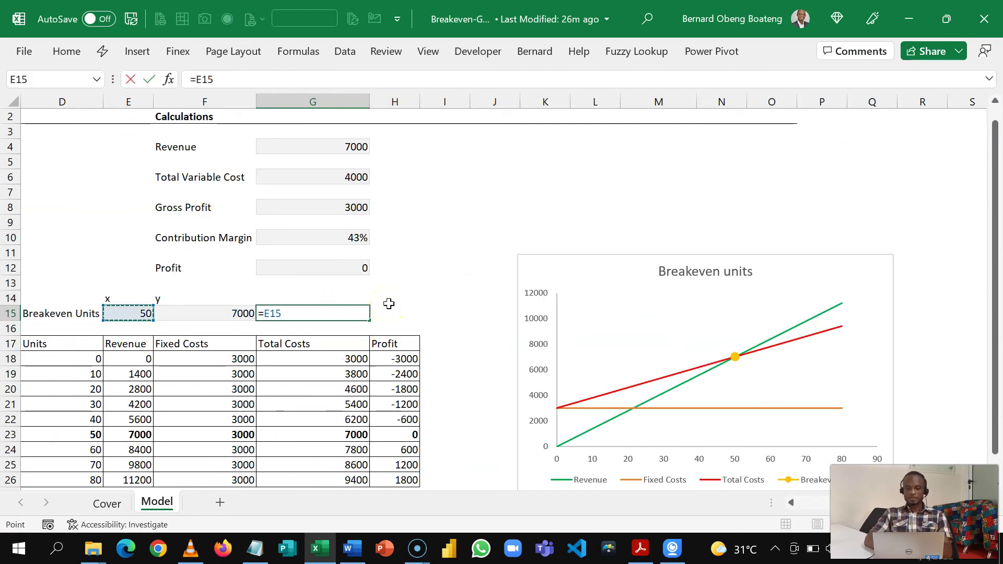
type("&")
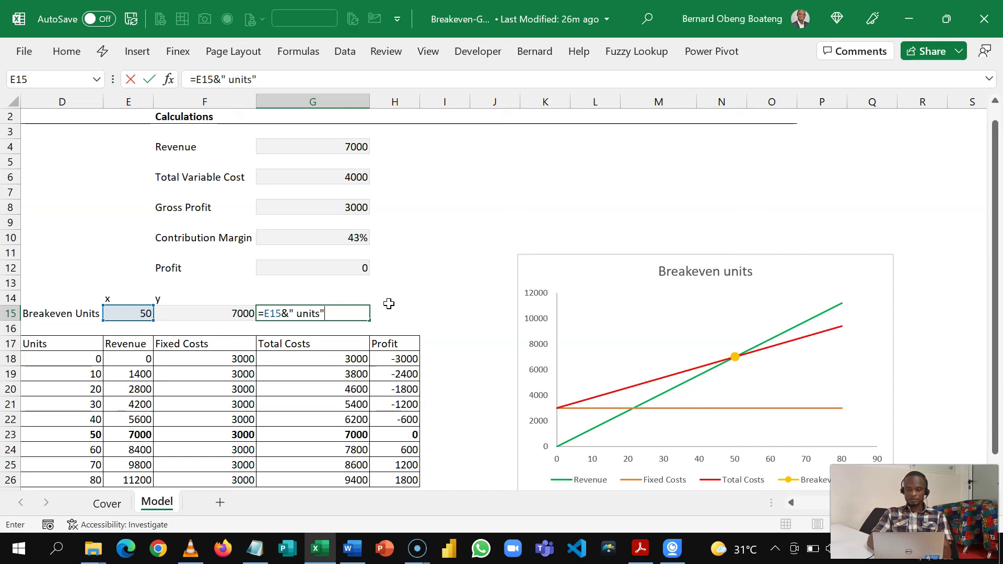
type("\" units\"")
key("Return")
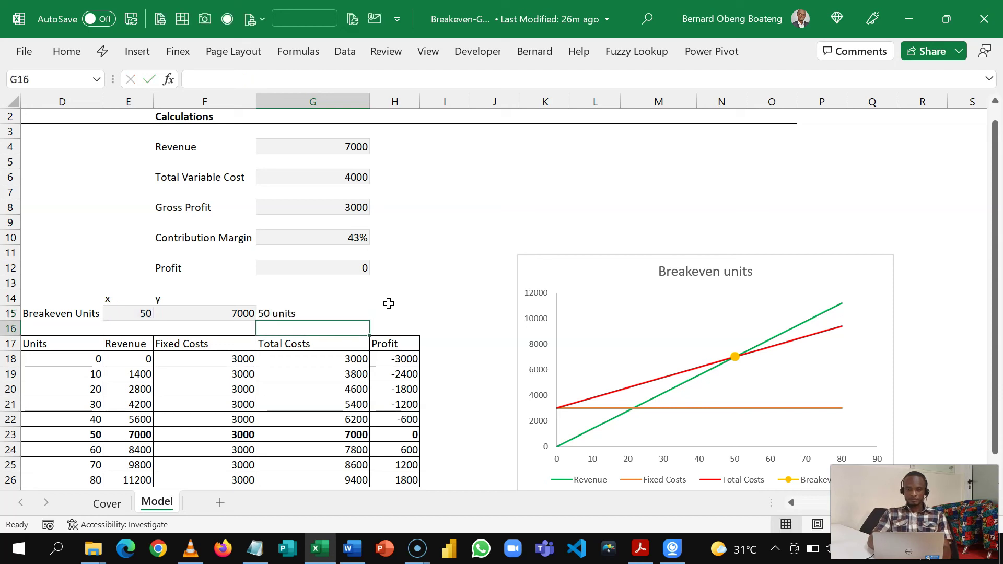
Centre and bold the '50 units' label in G15.
left_click(333, 308)
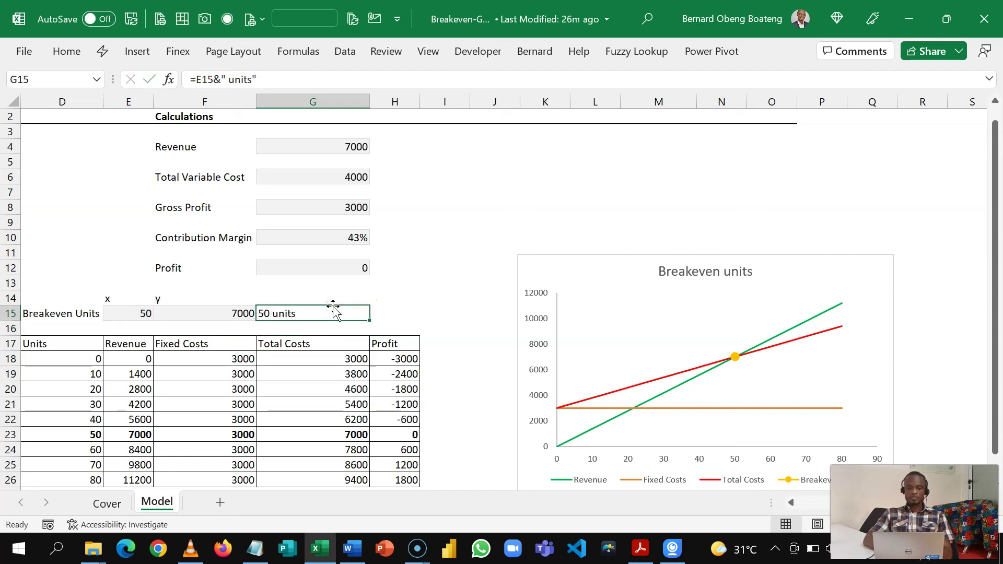
key("alt")
key("h")
key("a")
key("c")
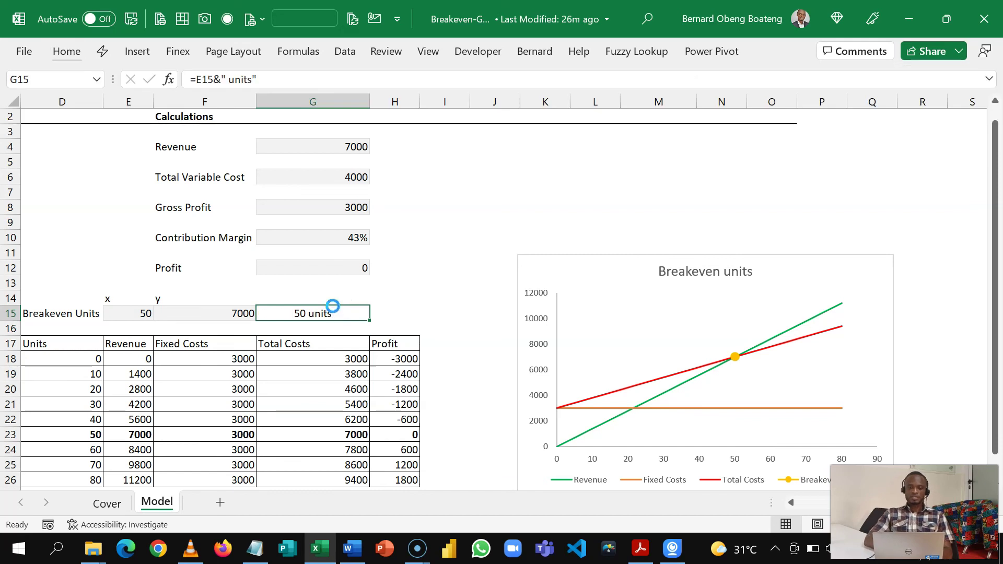
key("ctrl+b")
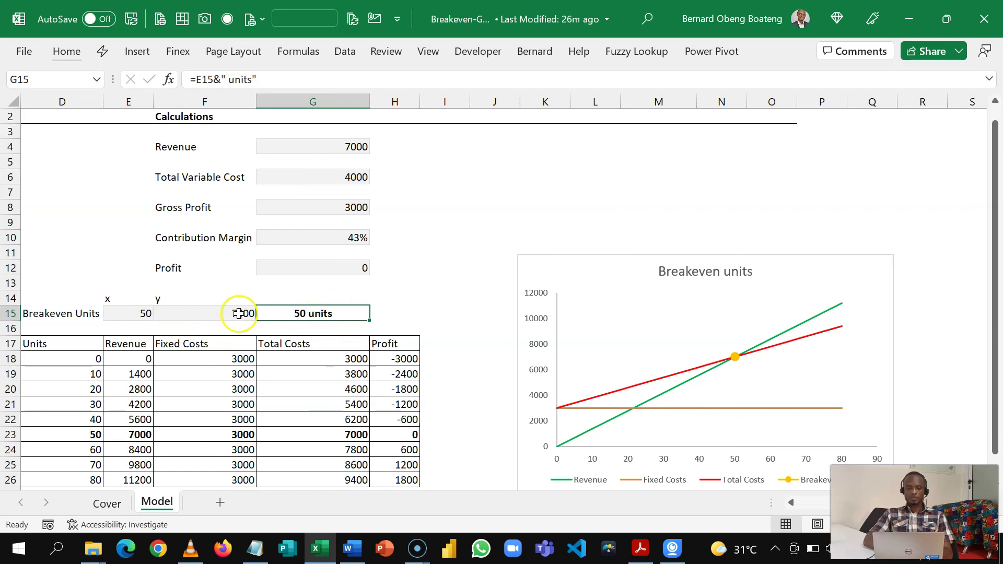
Add a data label to the breakeven point using Value From Cells G15, reading '50 units'.
left_click(734, 357)
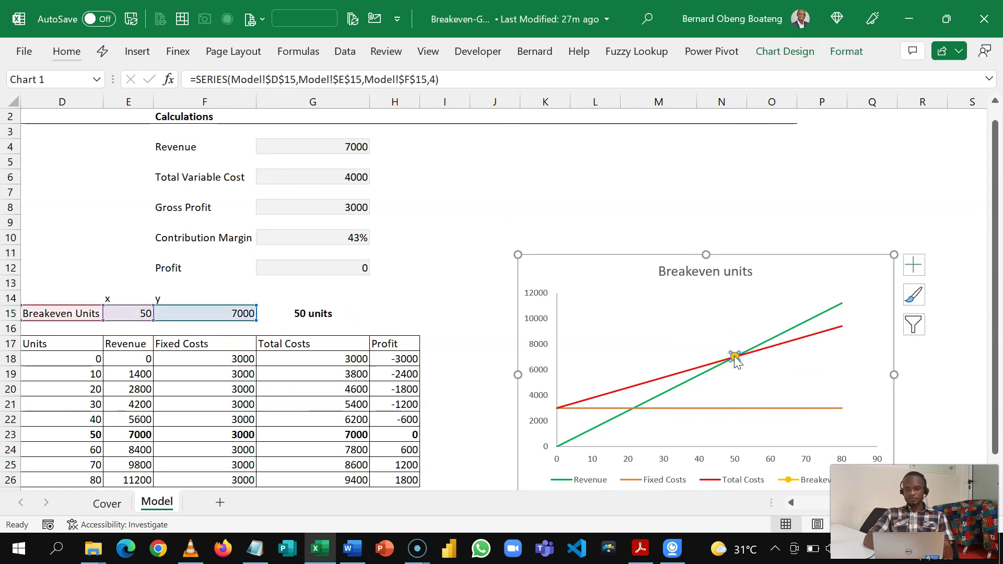
left_click(914, 265)
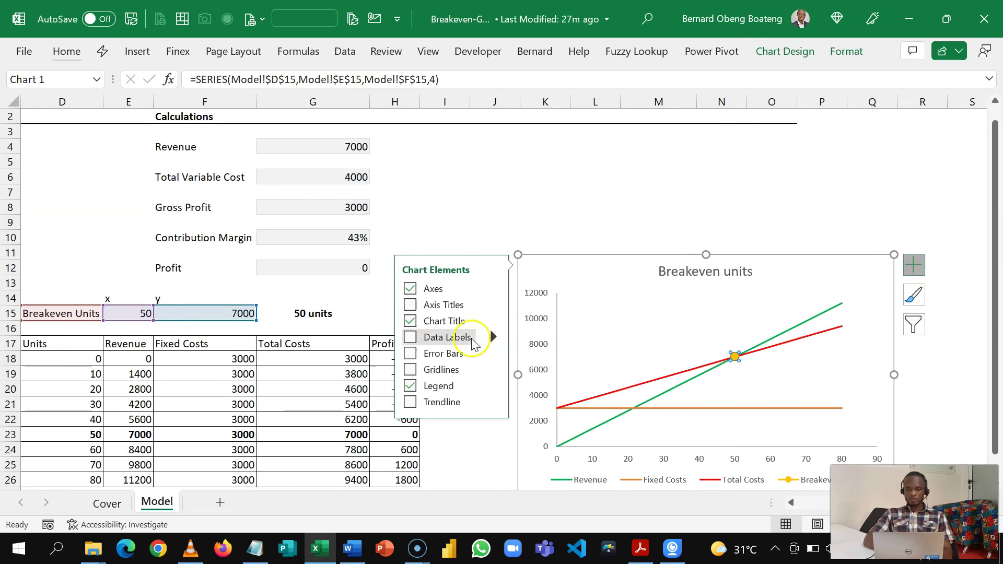
left_click(495, 339)
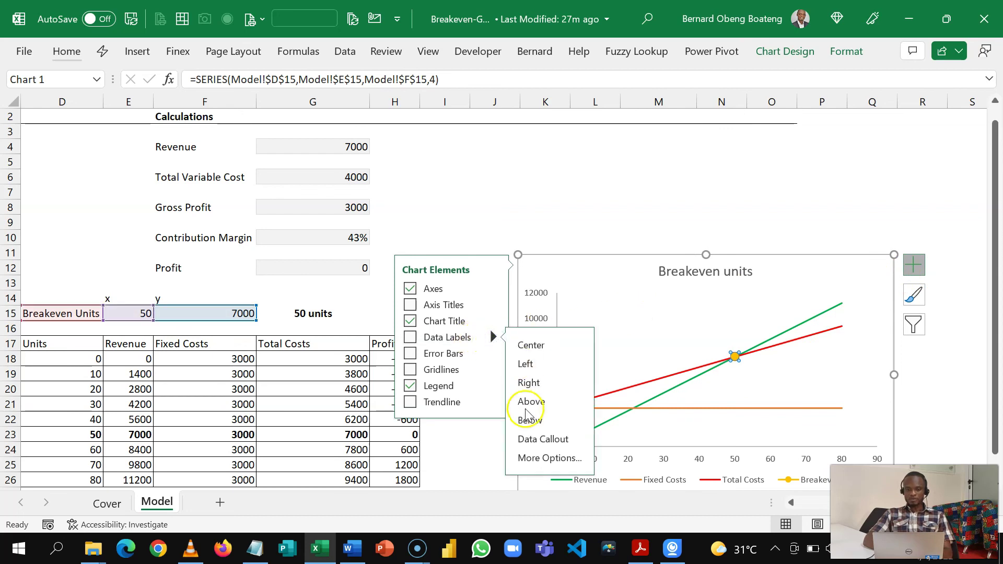
left_click(529, 462)
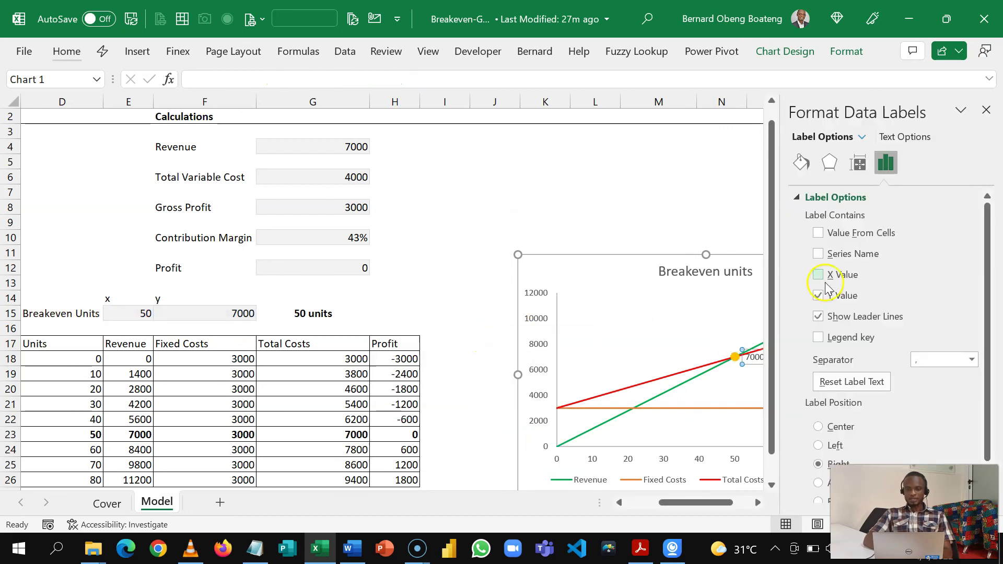
left_click(848, 236)
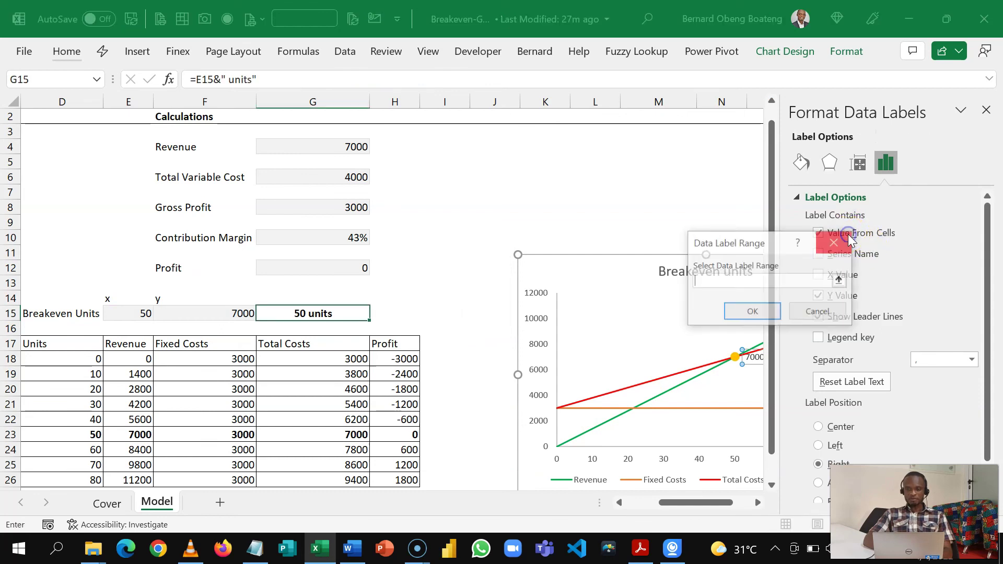
left_click(346, 313)
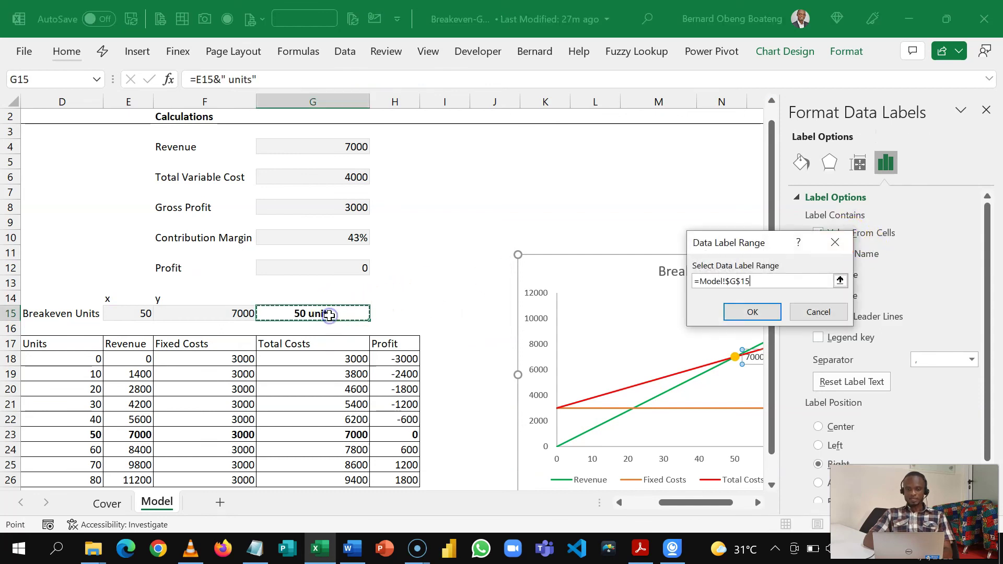
left_click(752, 312)
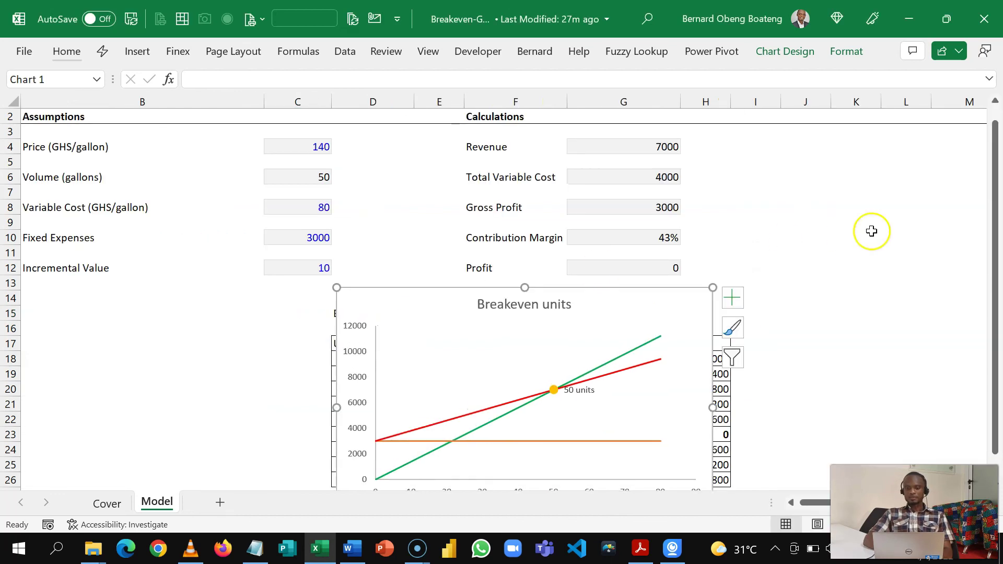
Set the variable cost in C8 to 90, moving breakeven to 60 units.
left_click(265, 153)
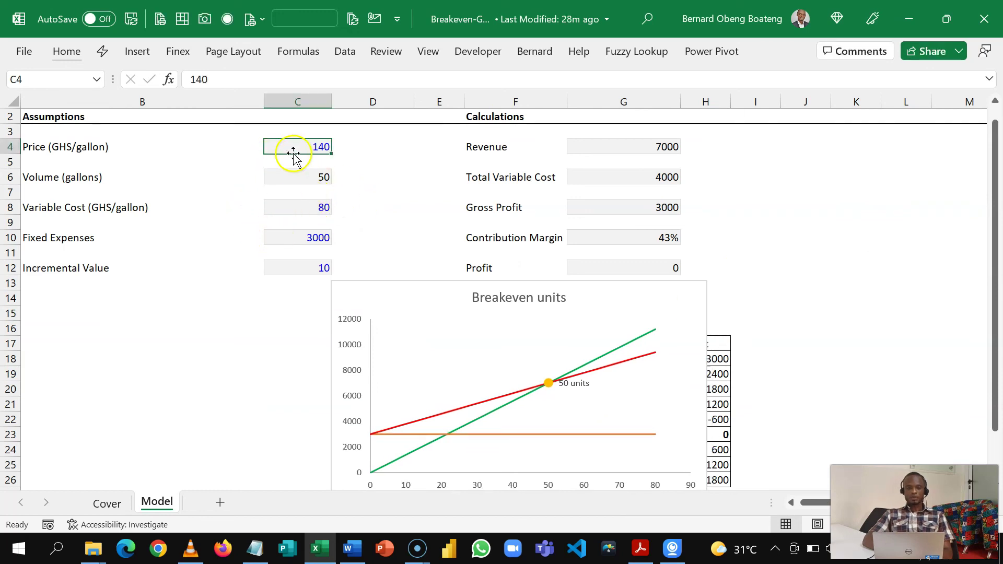
left_click(314, 209)
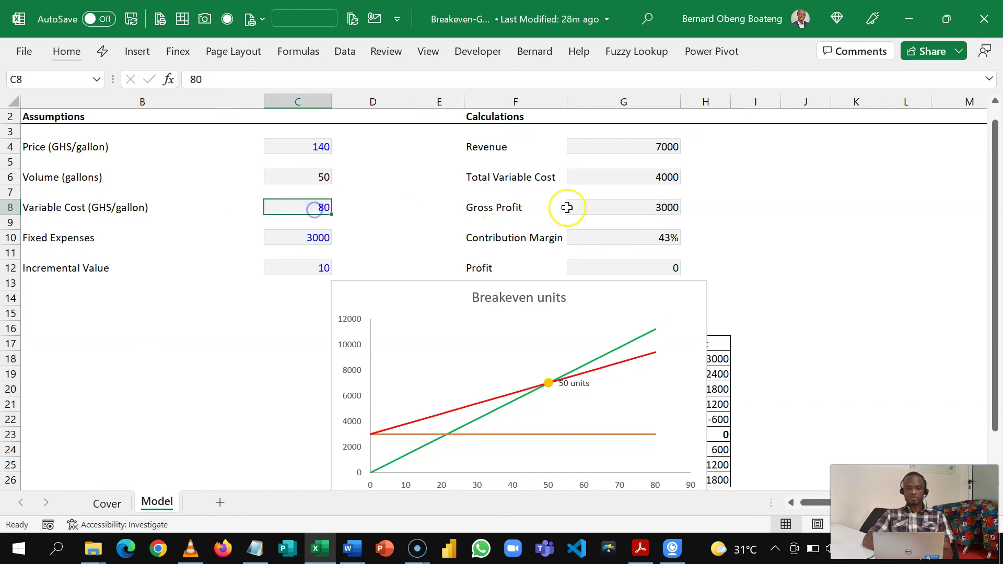
type("80")
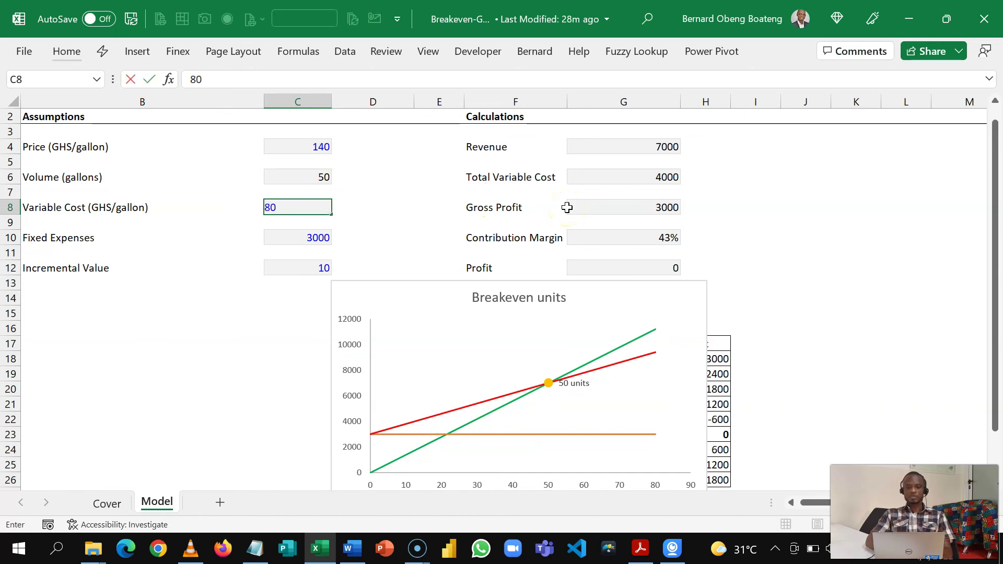
type("90")
key("Return")
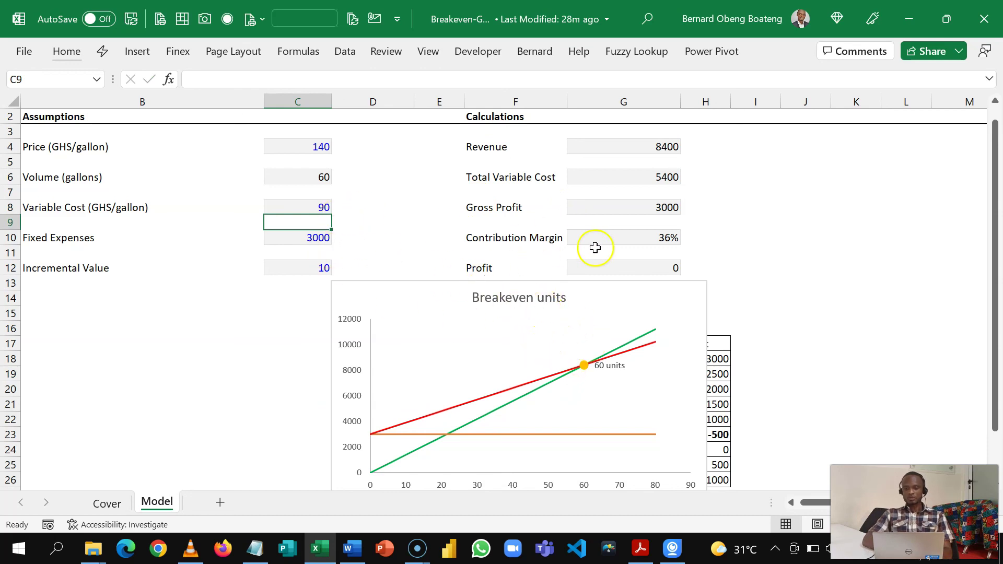
Try a price of 160 in C4, then undo it back to 140.
left_click(325, 207)
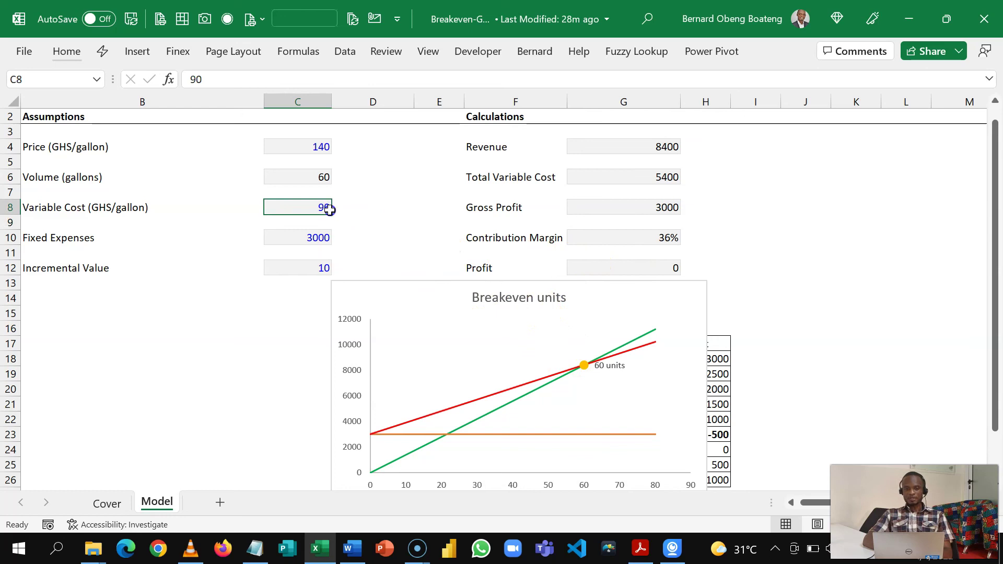
left_click(311, 145)
type("1")
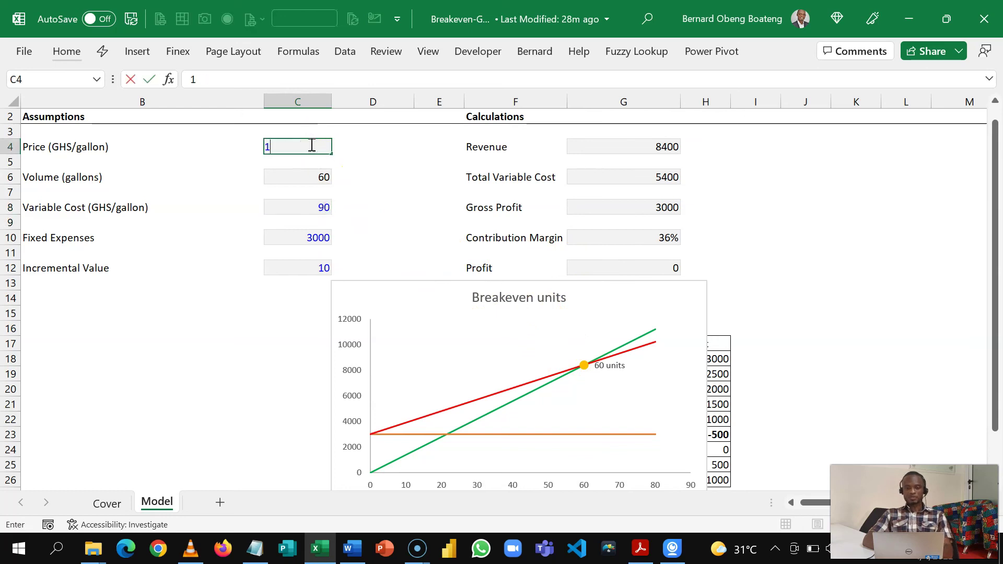
type("60")
key("Return")
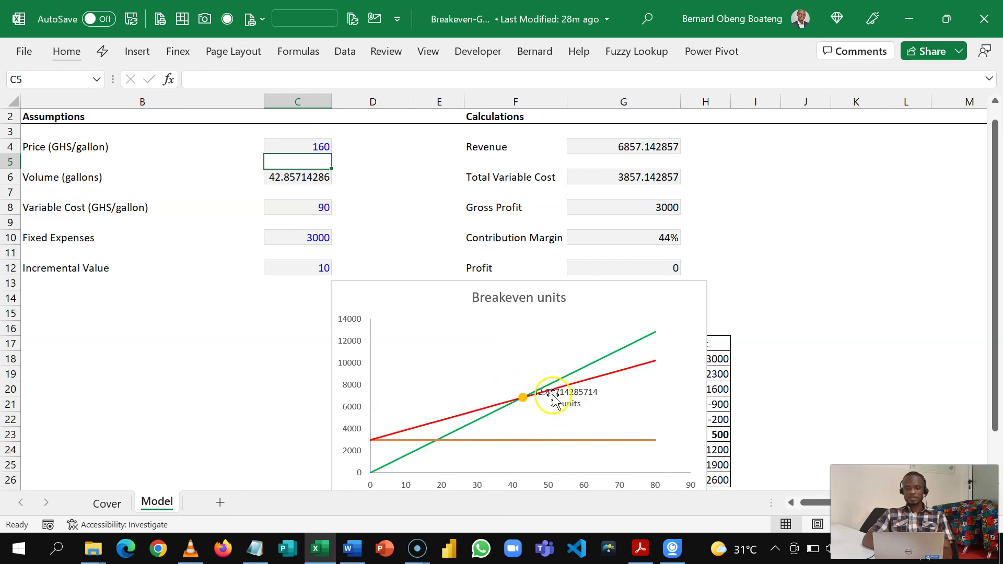
key("ctrl+z")
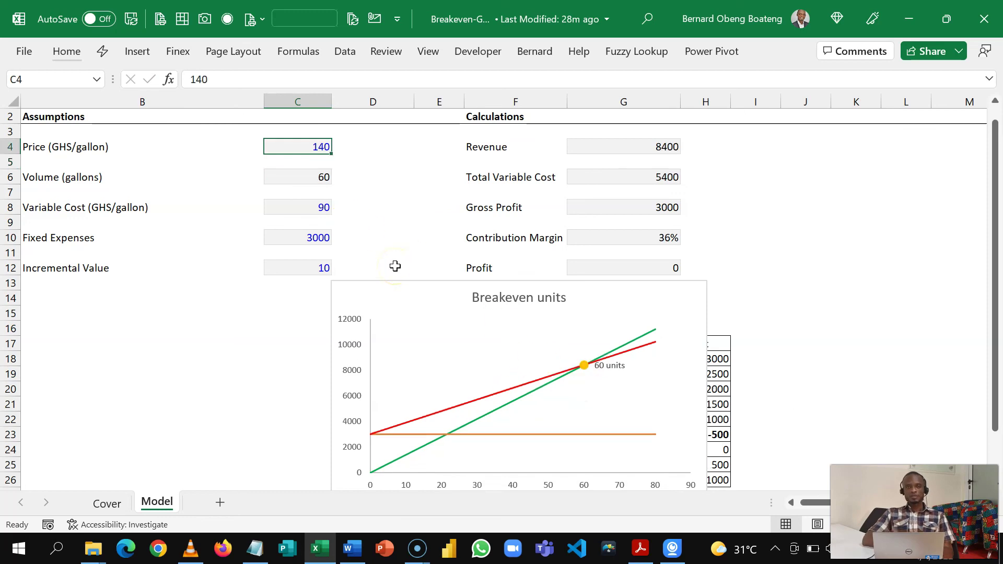